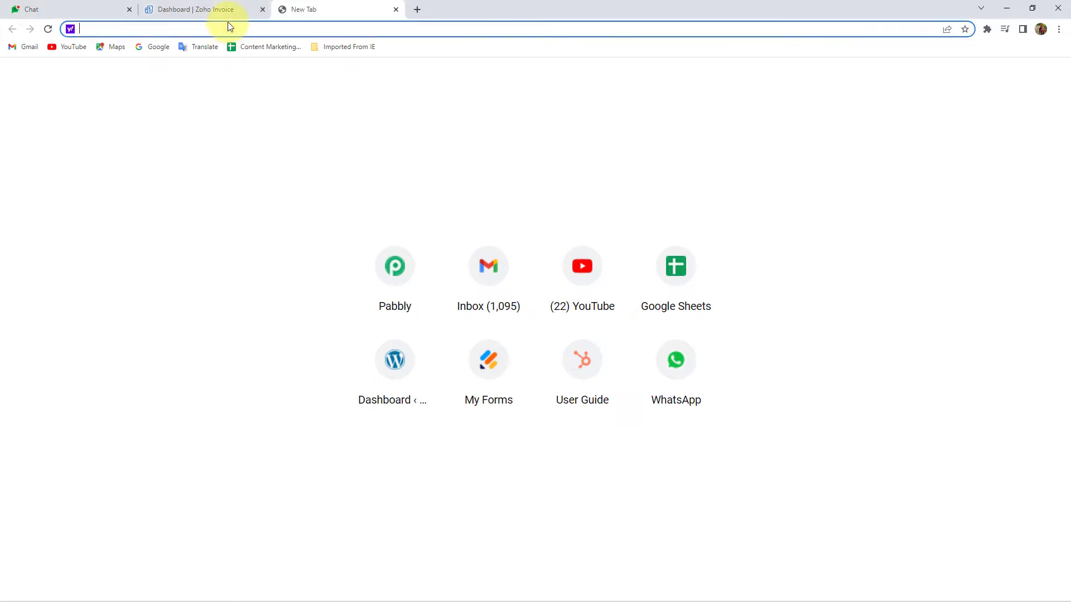
Load pabbly.com, sign in, and launch Pabbly Connect via Access Now in a new tab
text(pabb)
key(Return)
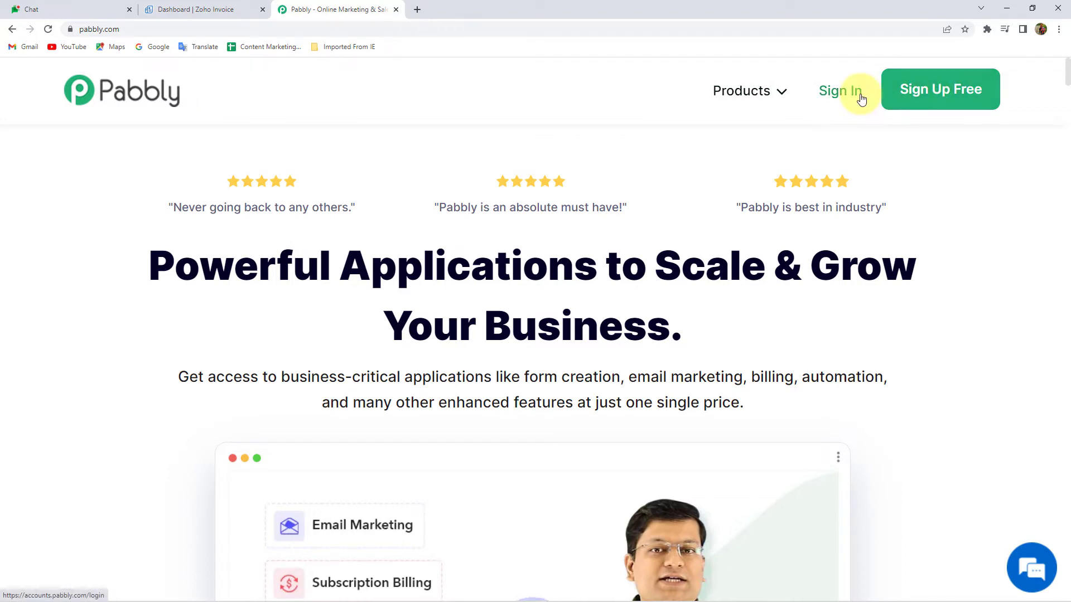
click(861, 99)
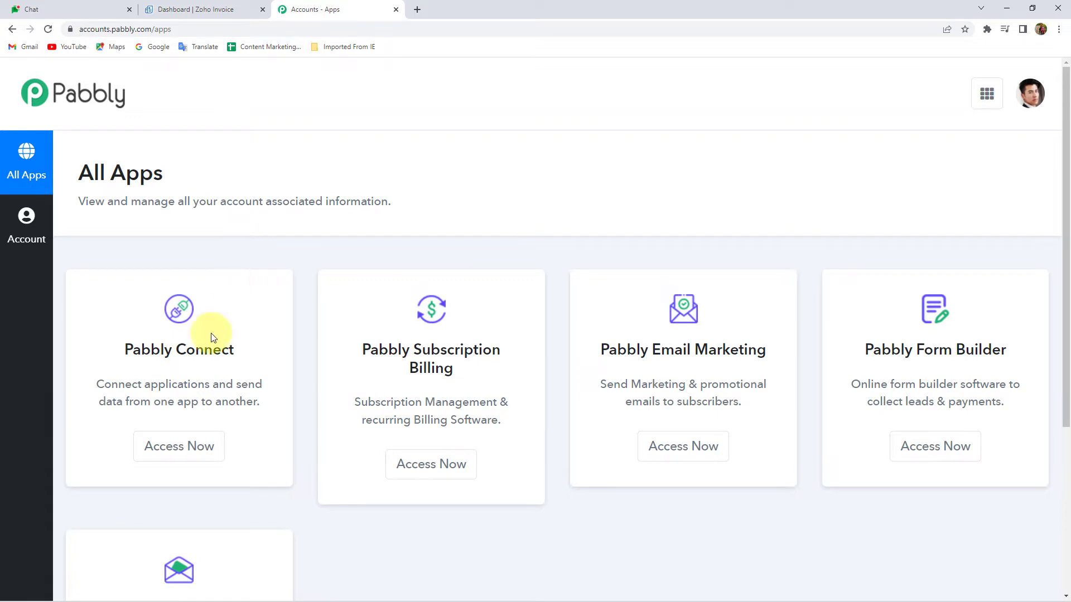
click(172, 447)
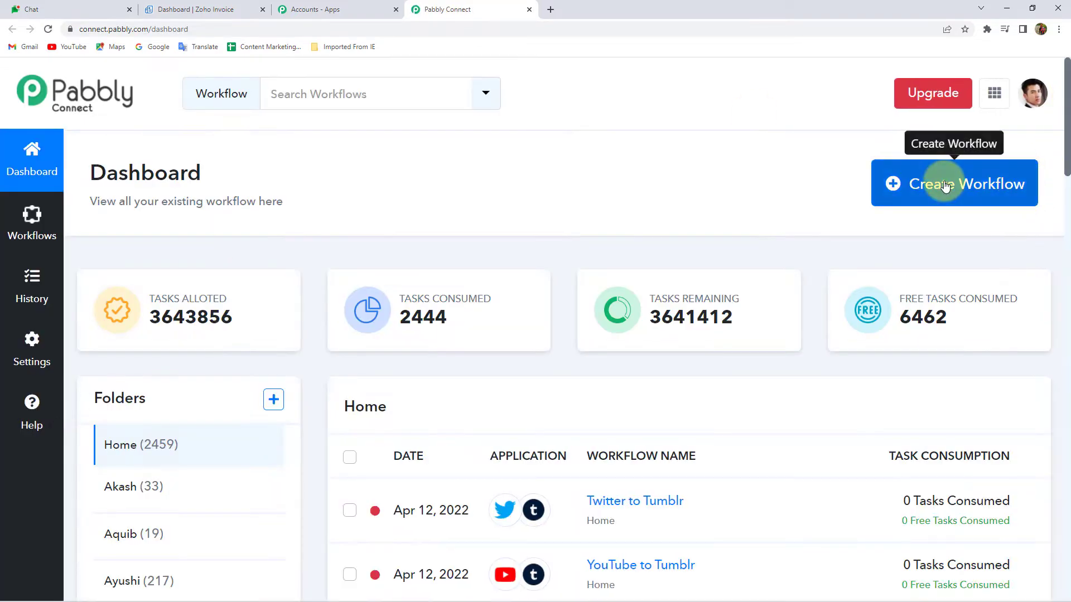
Create a workflow named 'Zoho Invoice to Google Hangouts Chat'
click(944, 186)
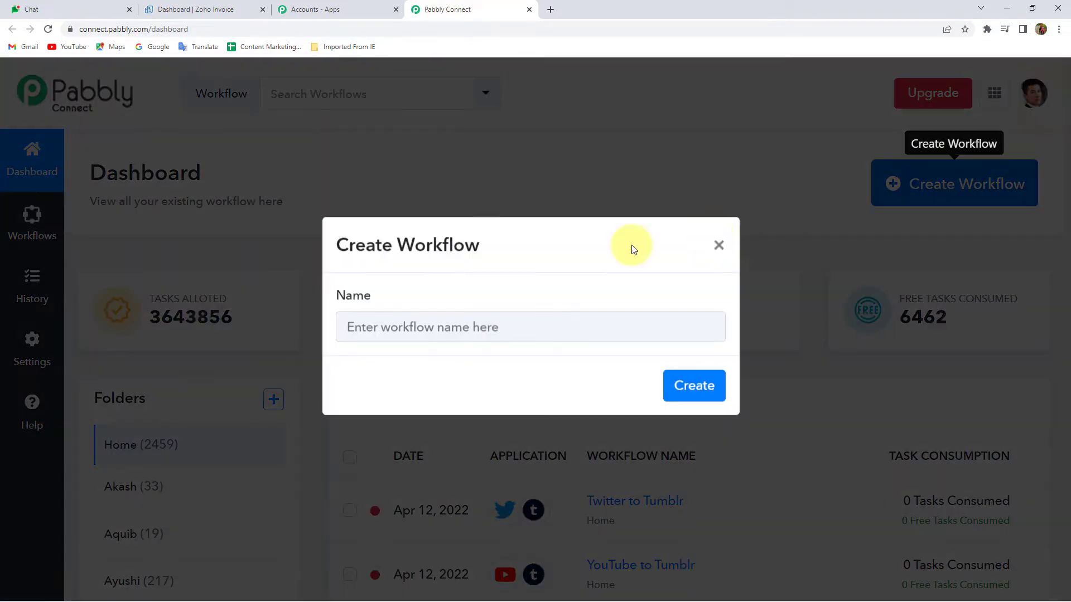
click(442, 341)
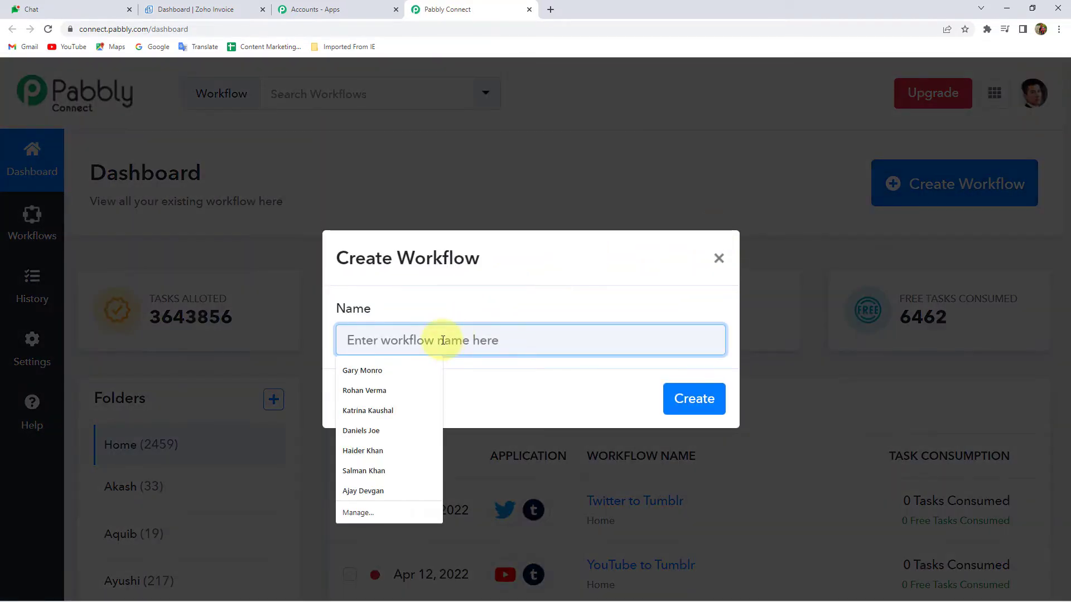
text(Zoho Invoice to Google Hangout)
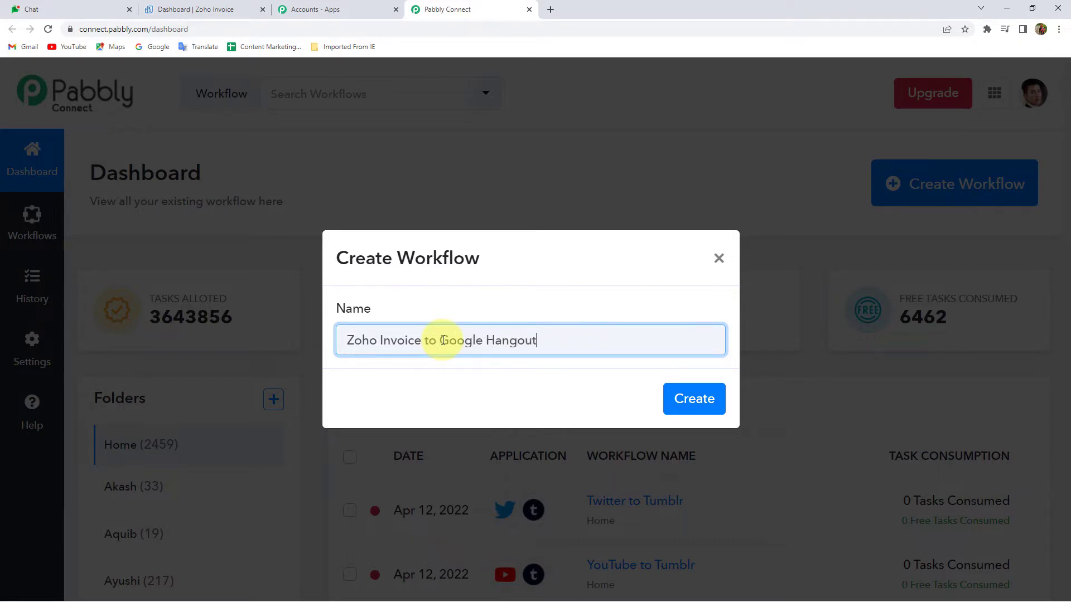
key(Return)
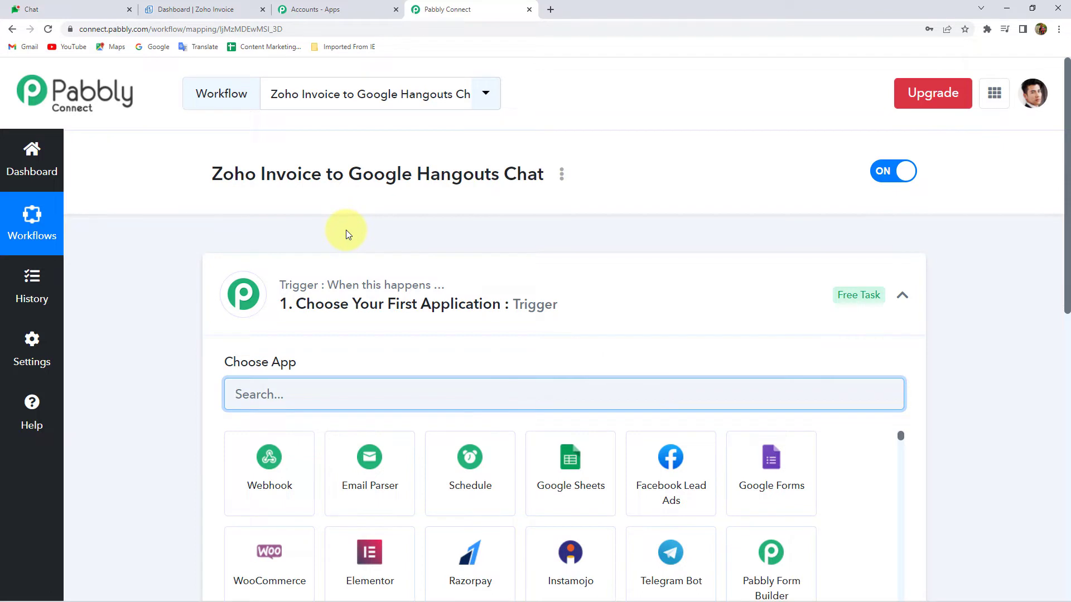
Set the trigger app to Zoho Invoice with the New Invoice event
click(337, 296)
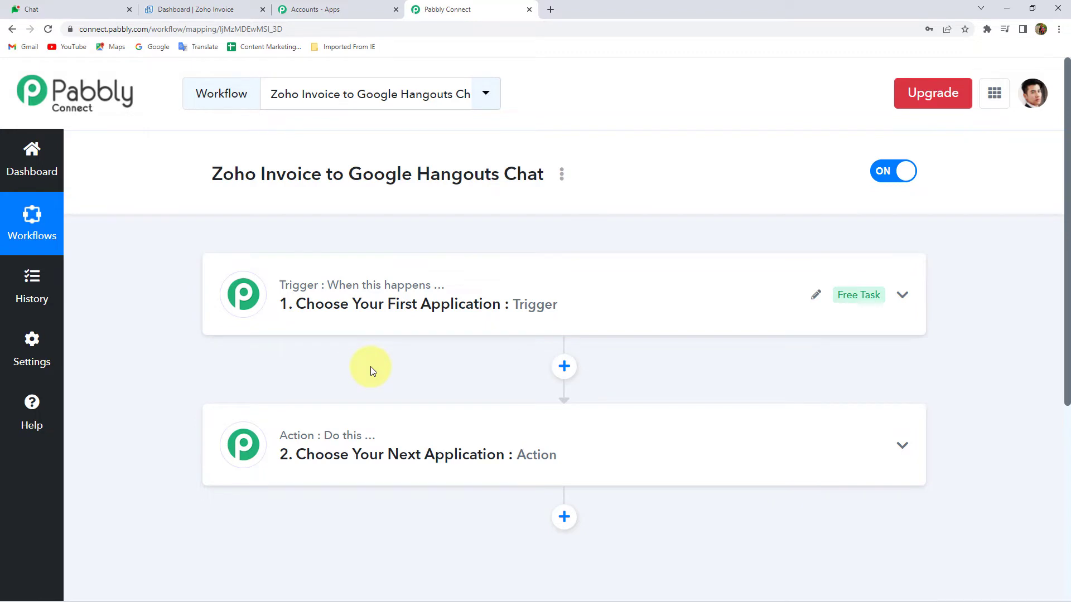
click(394, 306)
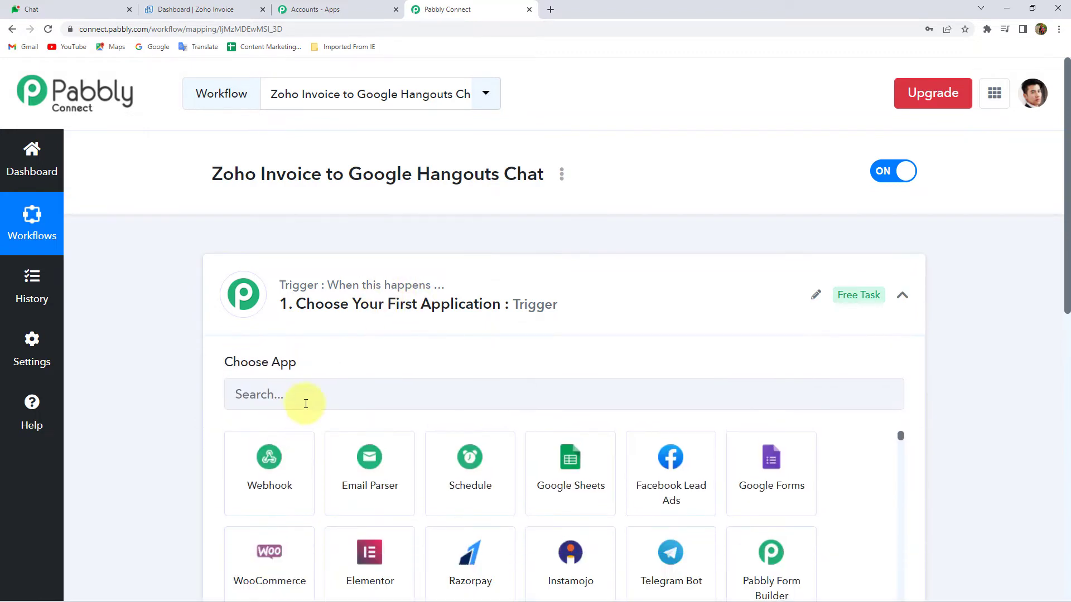
text(Zoho)
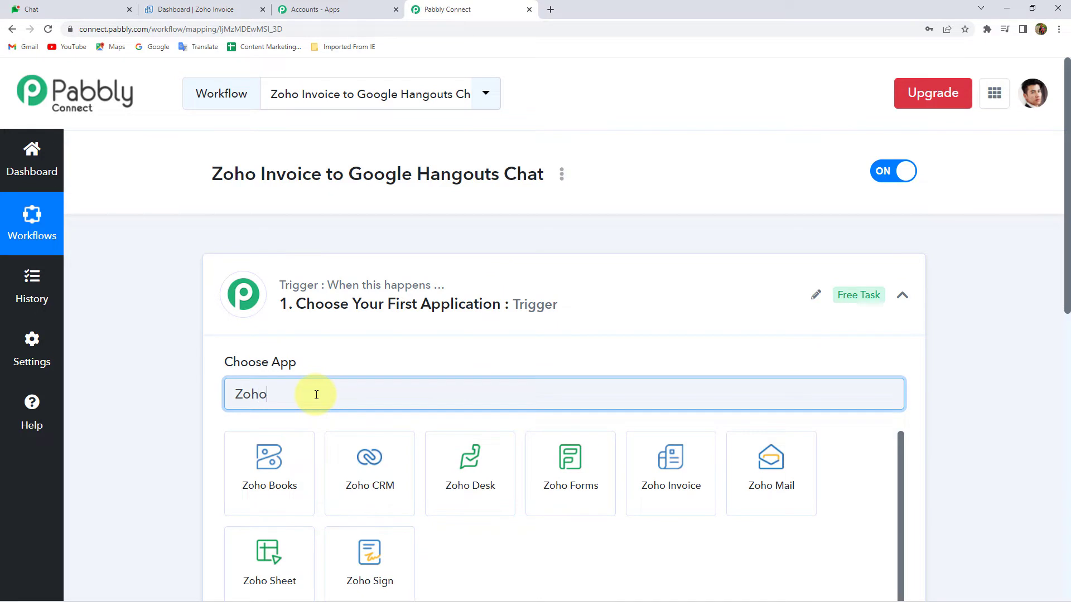
scroll(649, 486, down, 2)
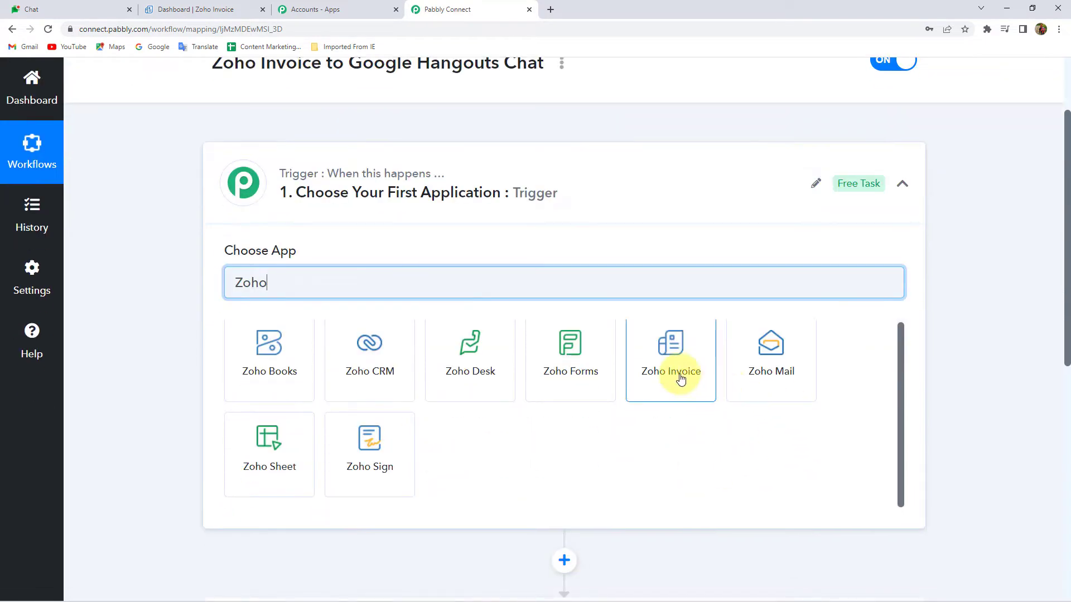
click(679, 378)
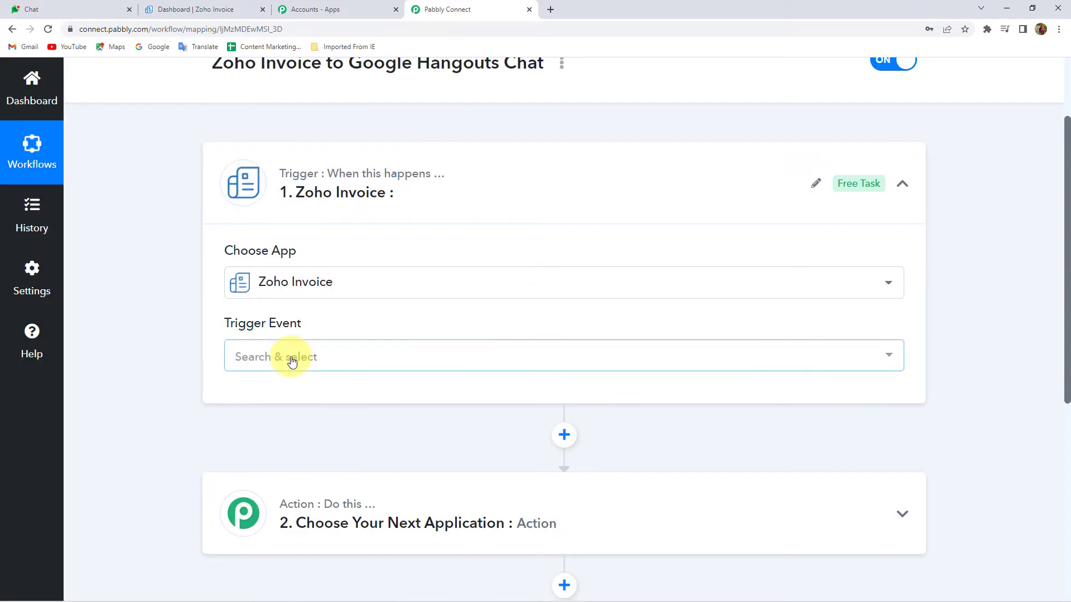
click(292, 362)
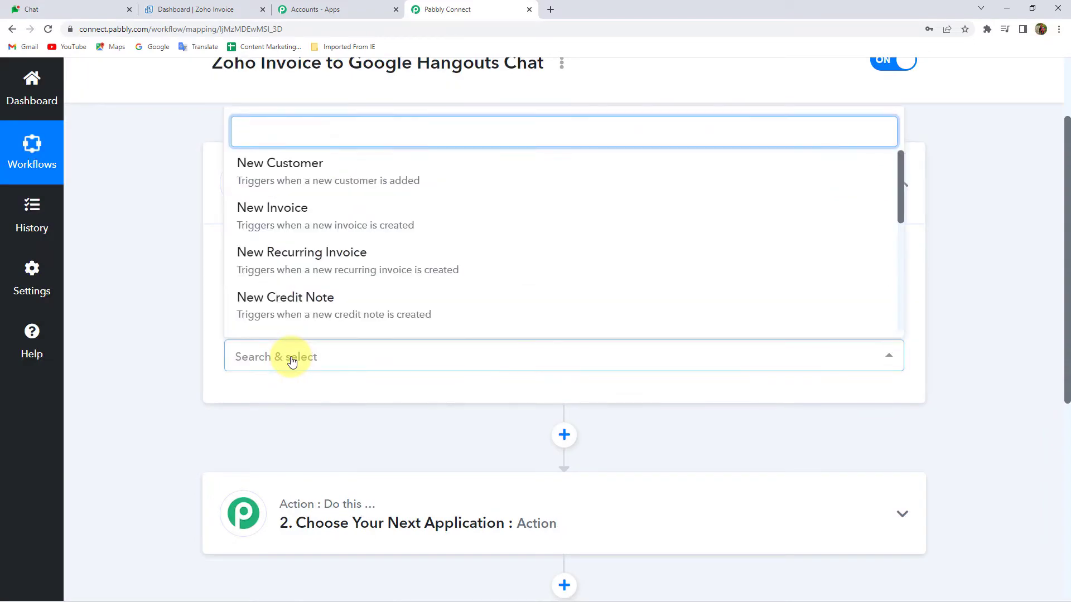
click(287, 211)
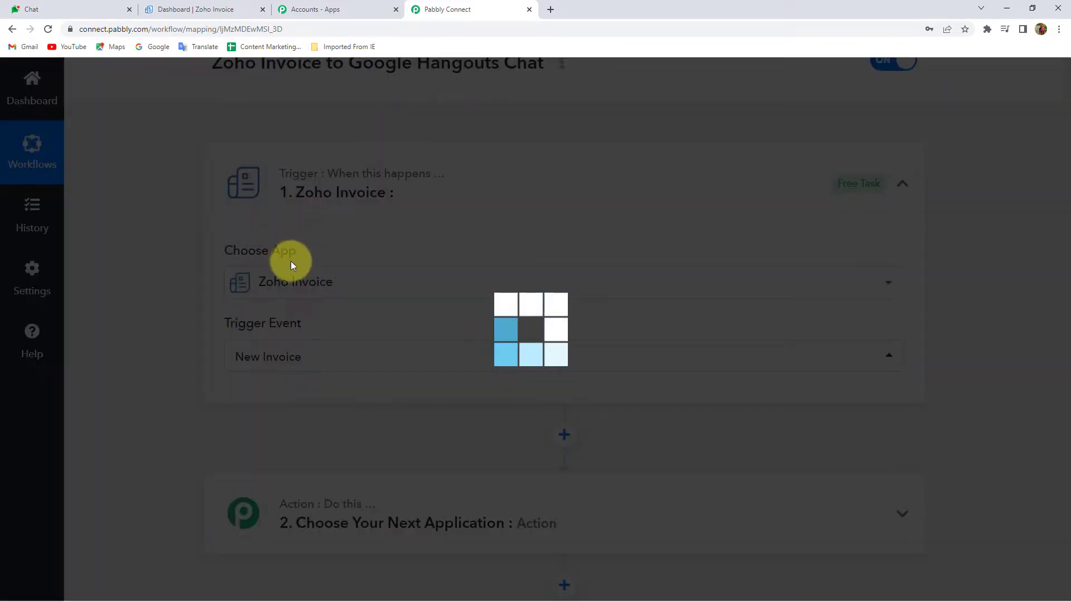
Copy the trigger's webhook URL and go to the Zoho Invoice tab
scroll(192, 354, down, 3)
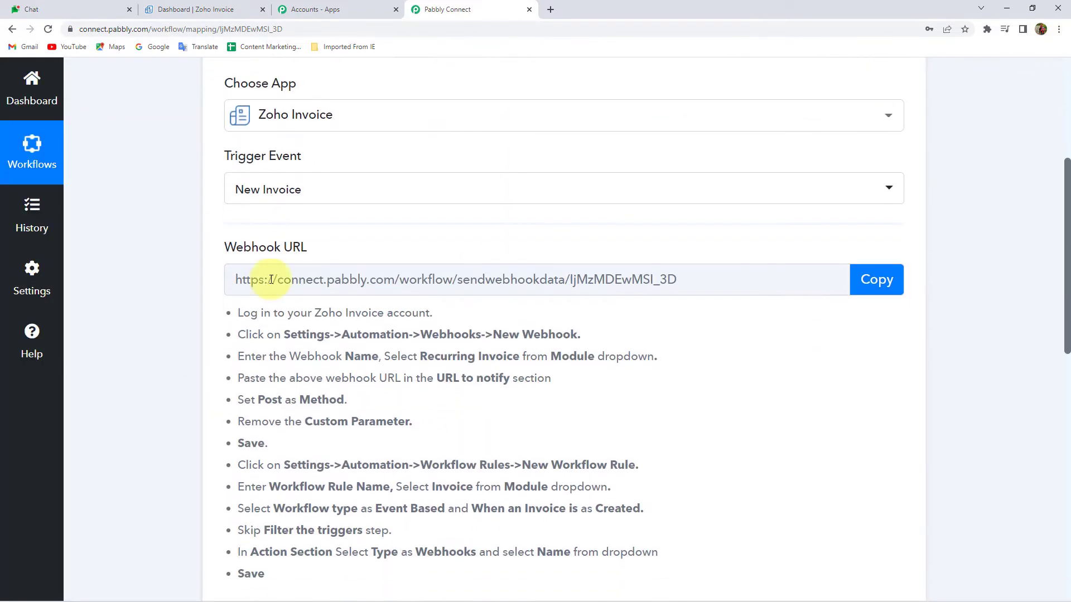
click(888, 279)
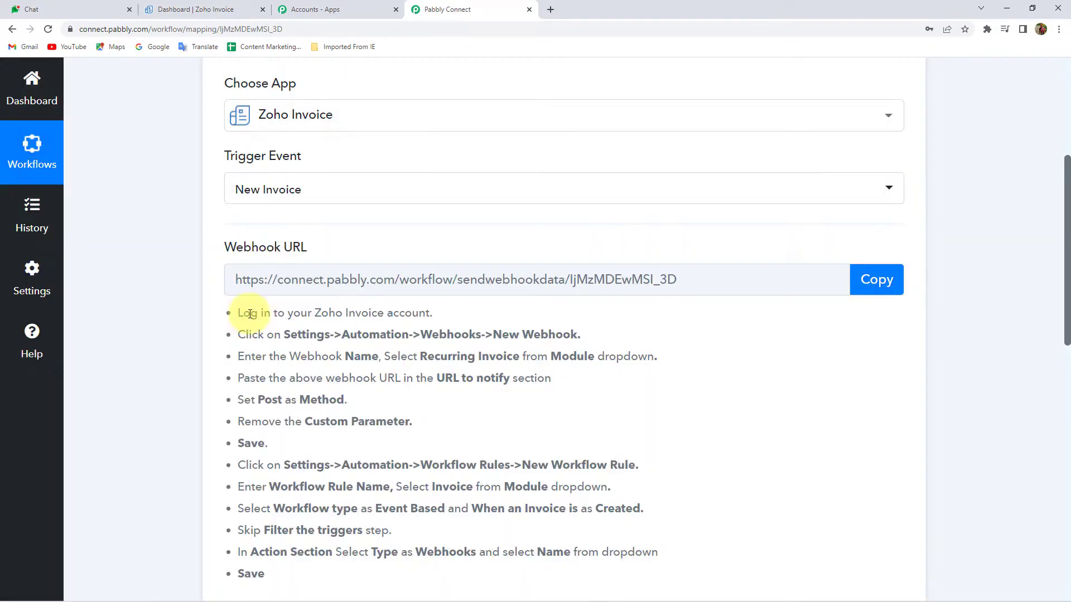
drag(240, 314, 330, 552)
click(374, 492)
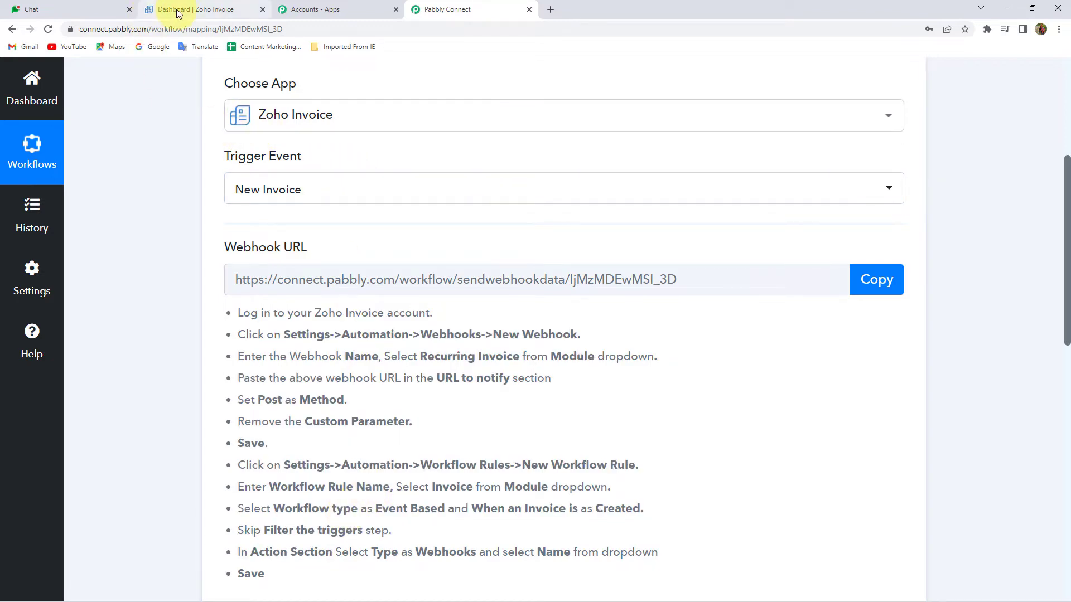
click(181, 10)
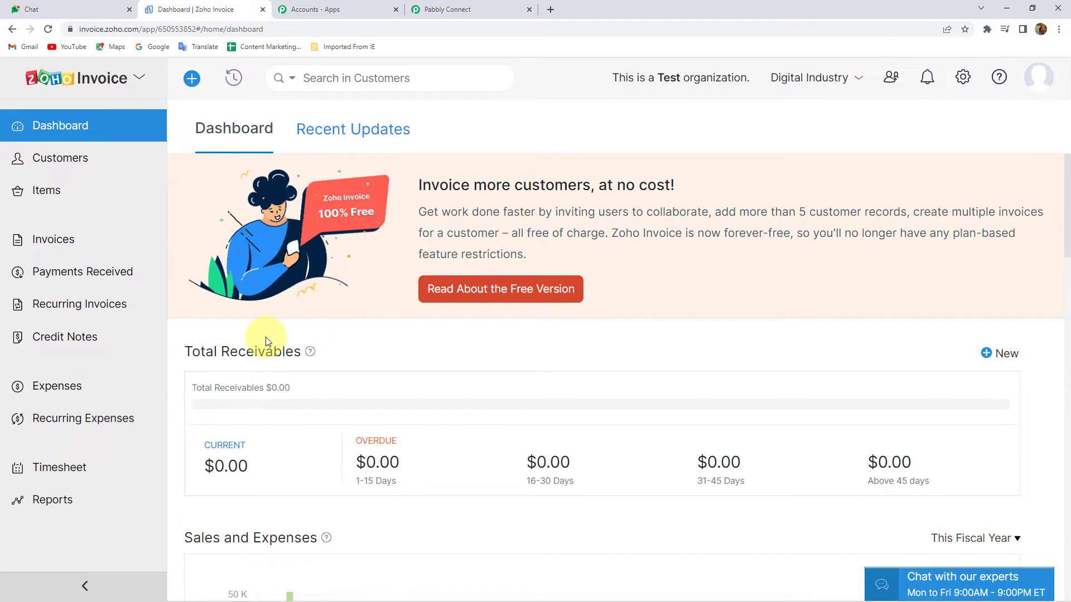
In Zoho Invoice automation settings, start a new webhook for the Invoice module
click(963, 78)
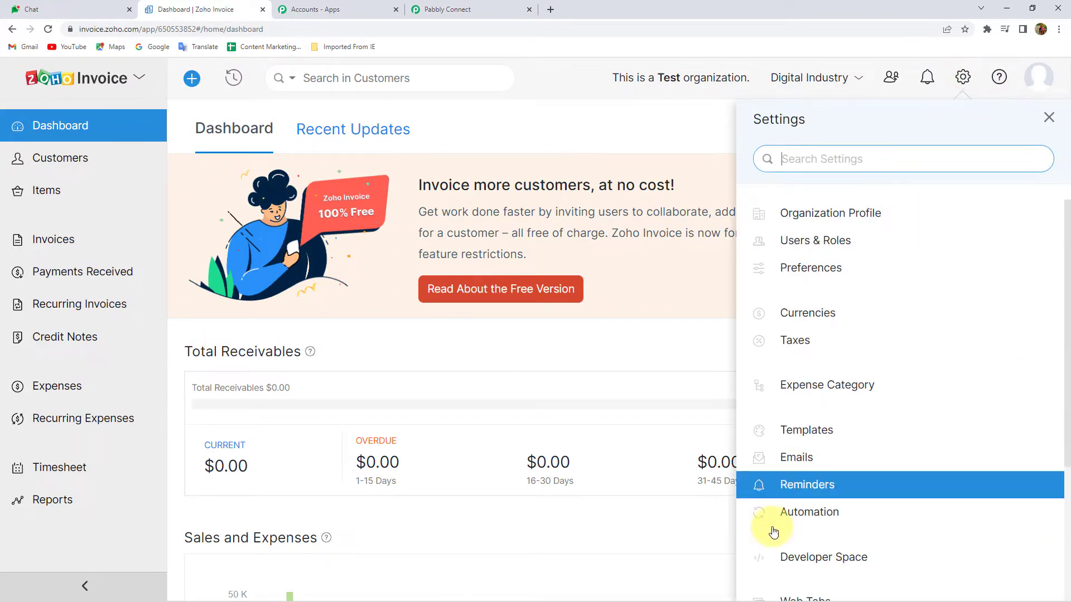
click(815, 519)
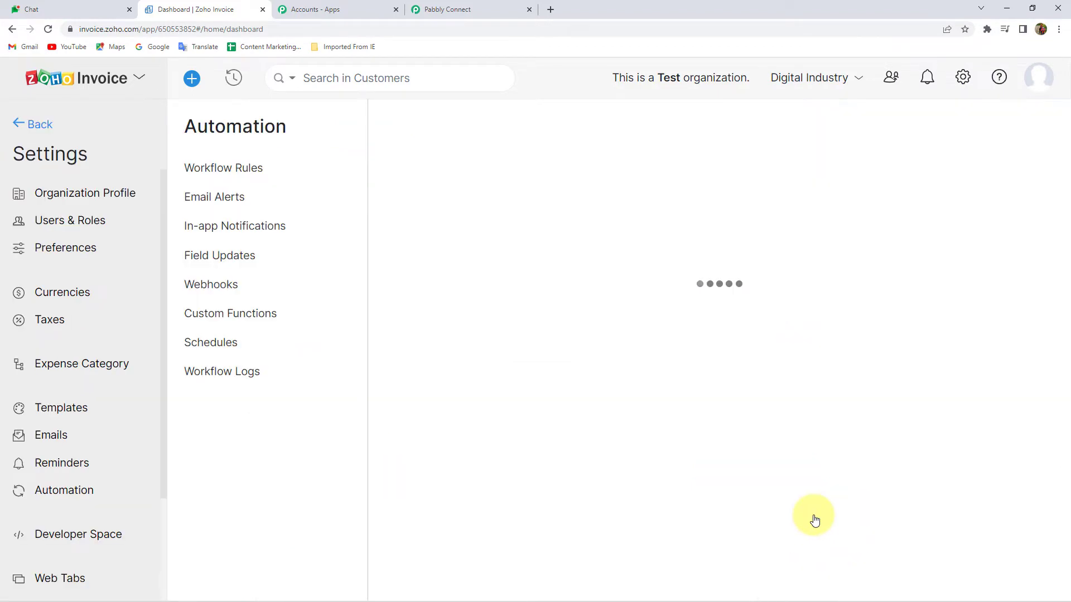
click(213, 293)
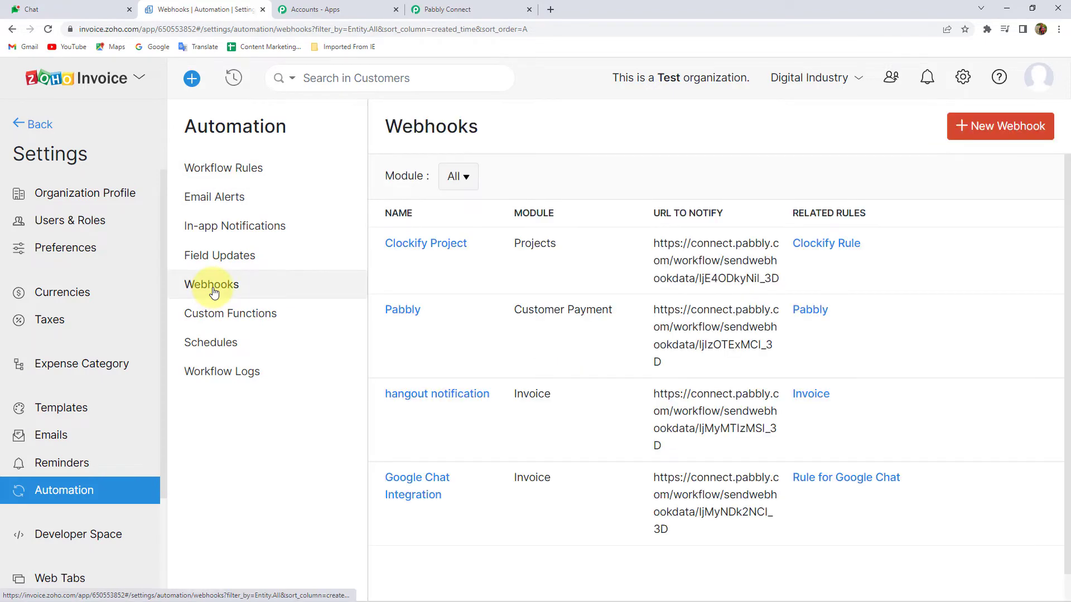
click(983, 127)
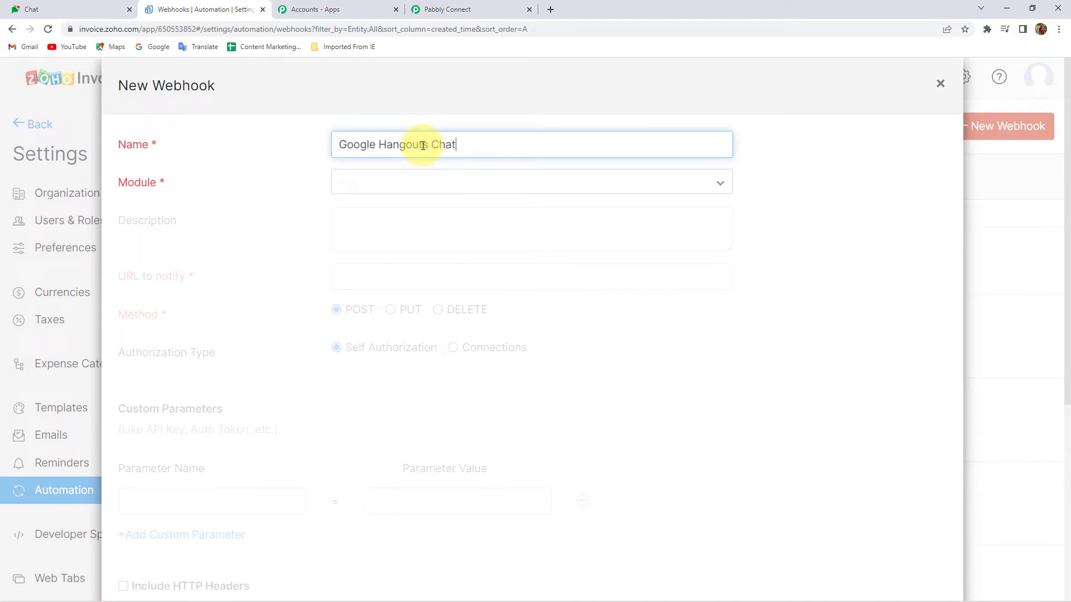
click(418, 185)
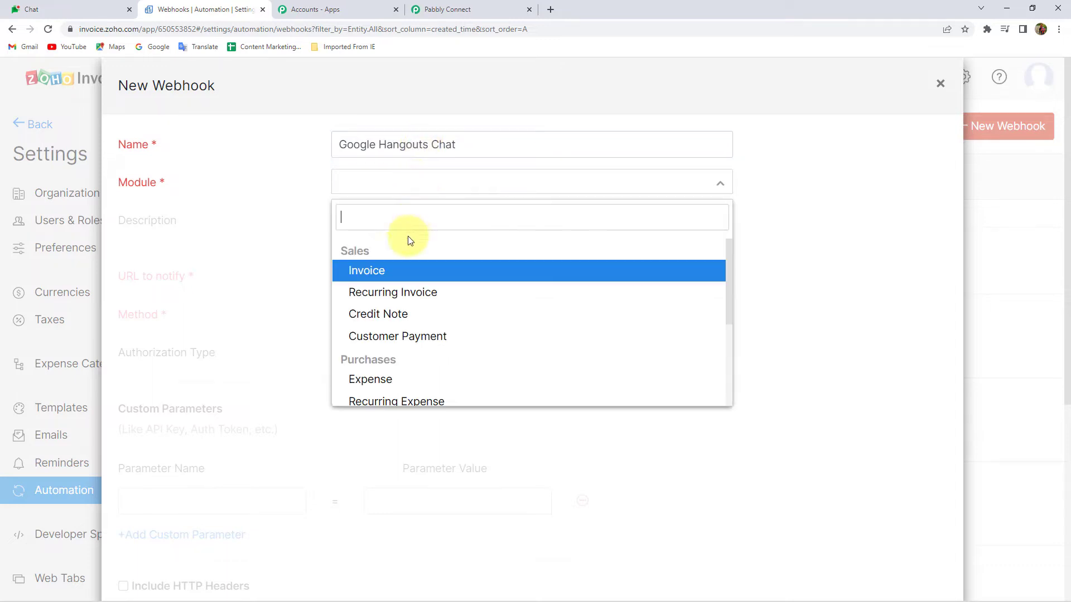
click(371, 276)
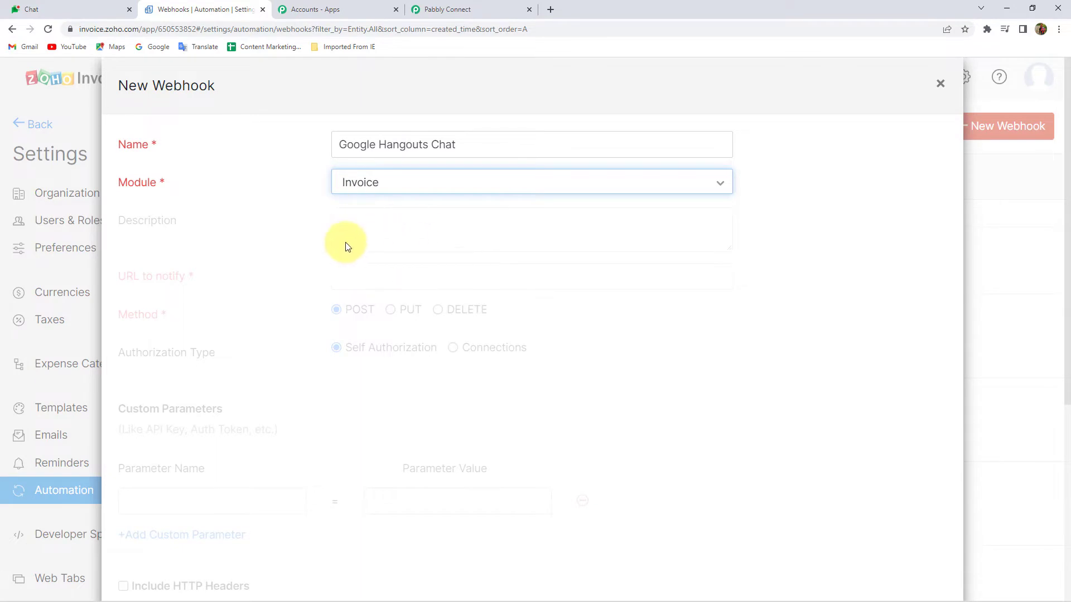
Paste the Pabbly webhook URL as URL to notify and save the Google Hangouts Chat webhook
scroll(342, 237, down, 1)
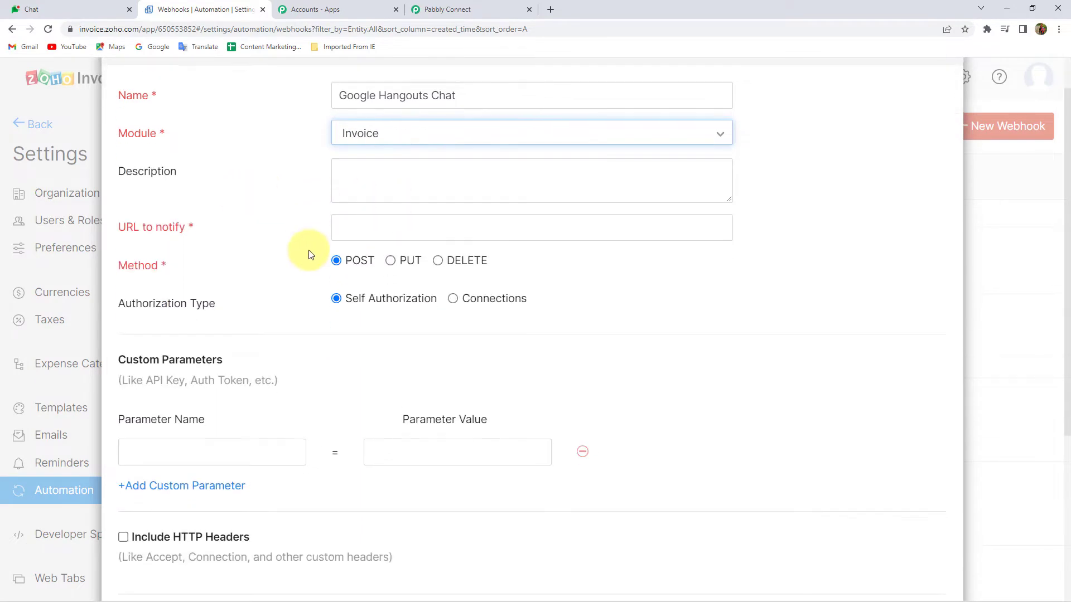
click(491, 9)
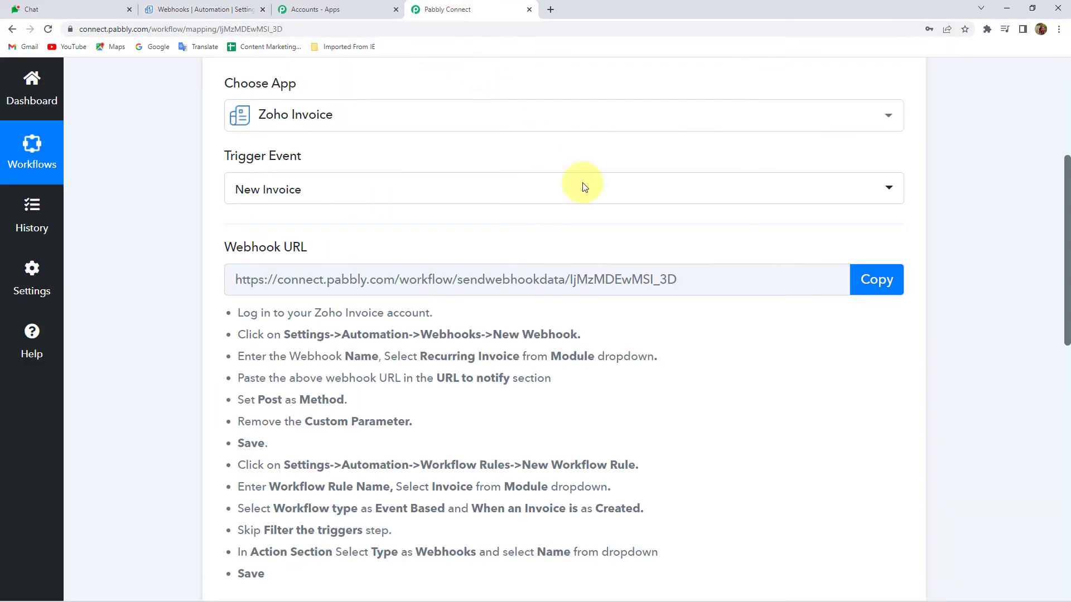
click(887, 278)
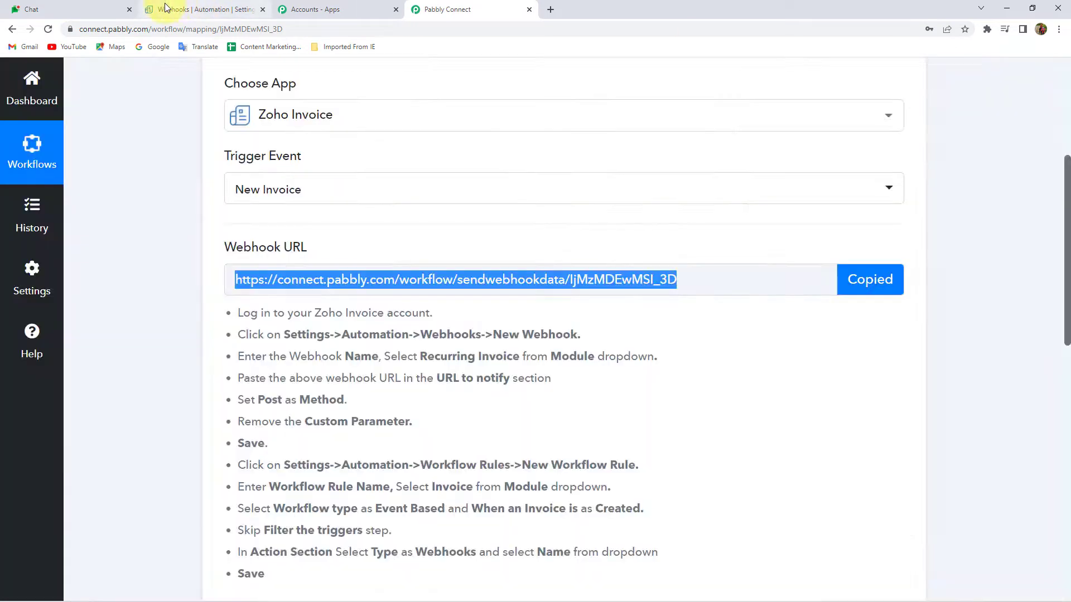
click(184, 10)
click(393, 219)
key(ctrl+v)
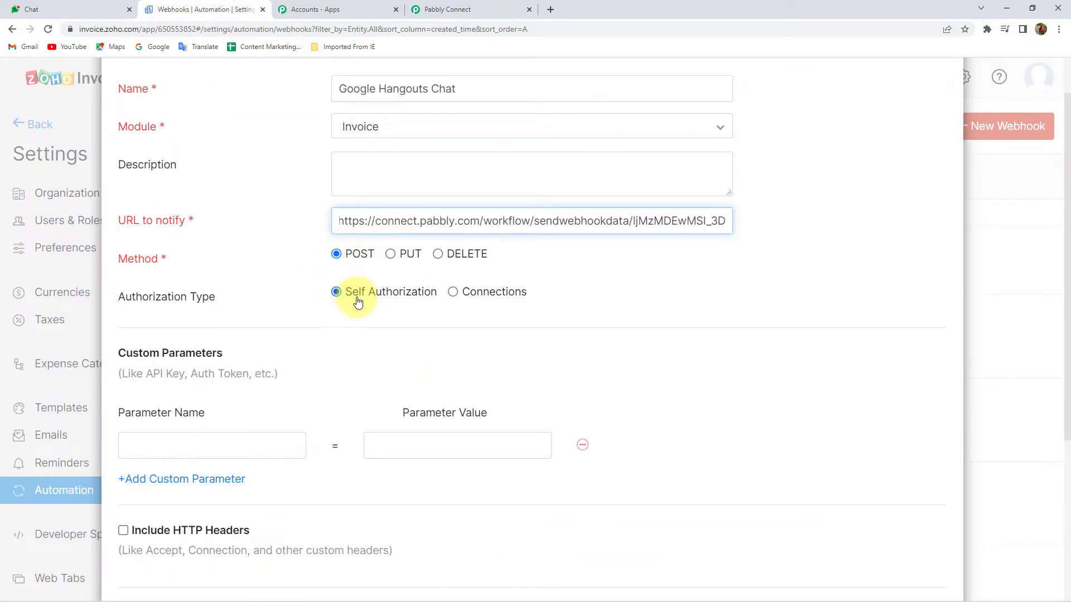
scroll(290, 323, down, 2)
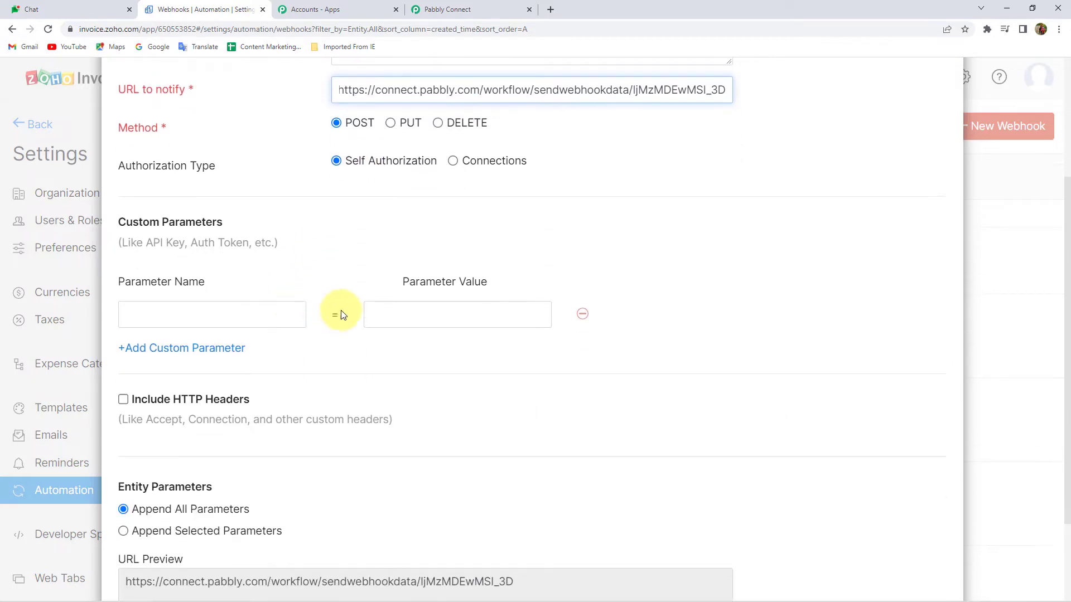
scroll(279, 284, down, 1)
scroll(376, 287, down, 1)
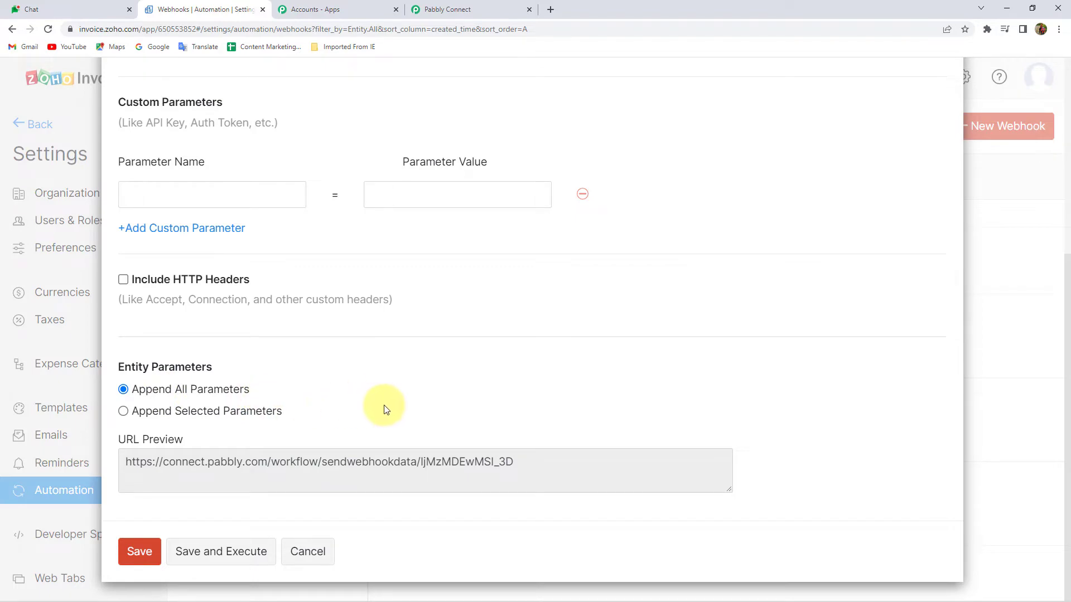
click(131, 552)
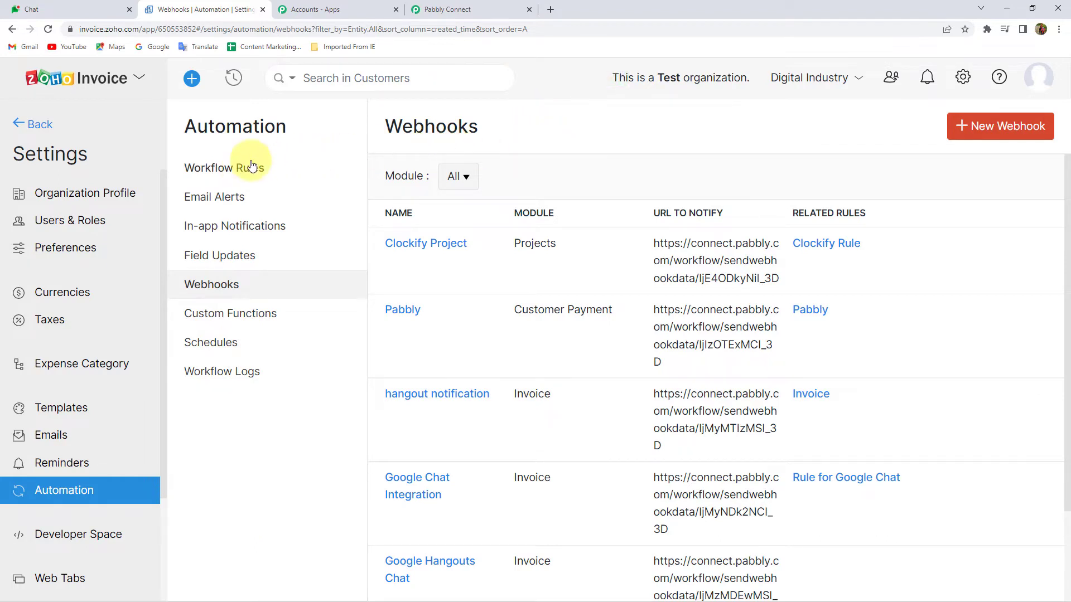
Start the For Invoice workflow rule on the Invoice module, Event Based, firing on Created
click(243, 175)
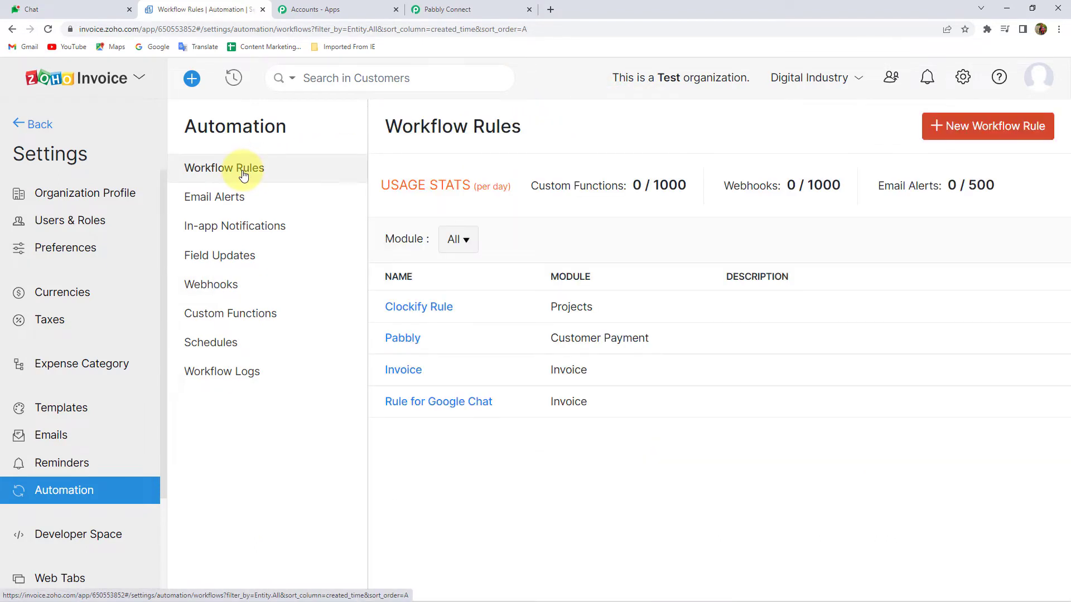
click(977, 129)
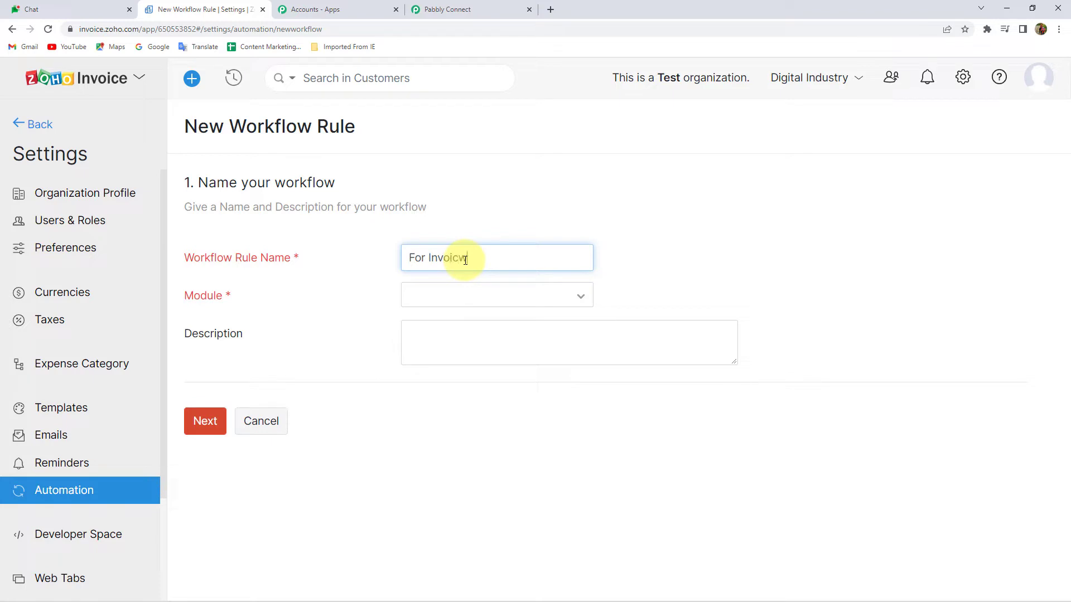
click(451, 294)
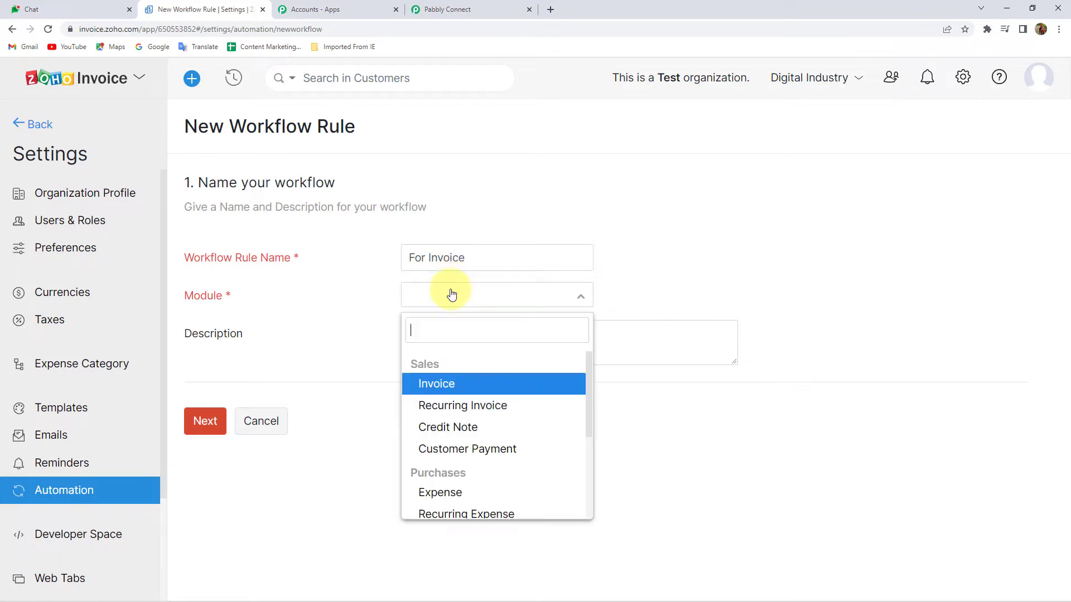
click(430, 384)
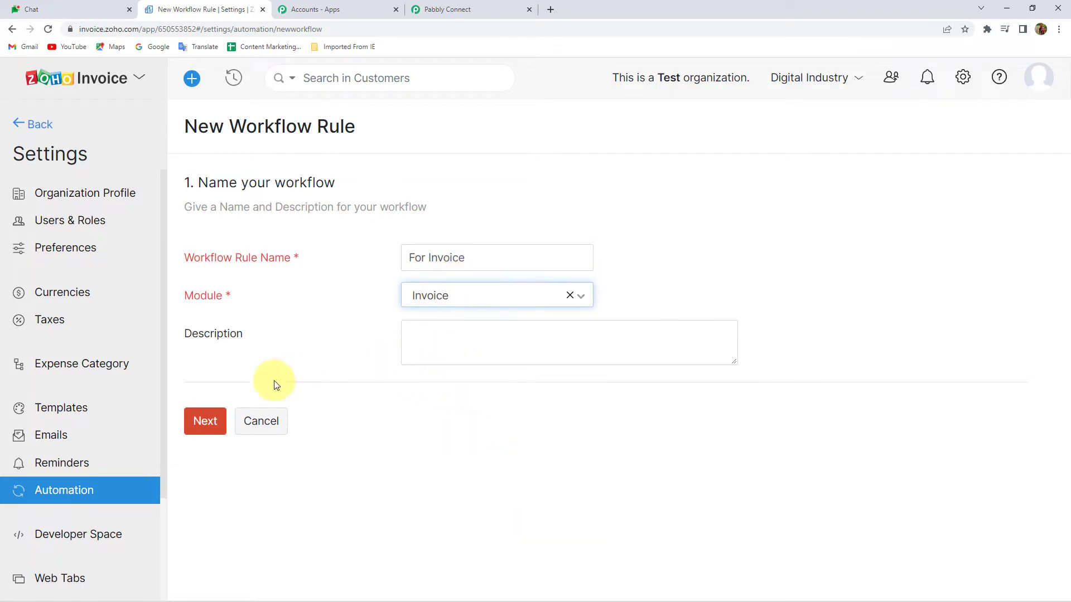
click(207, 425)
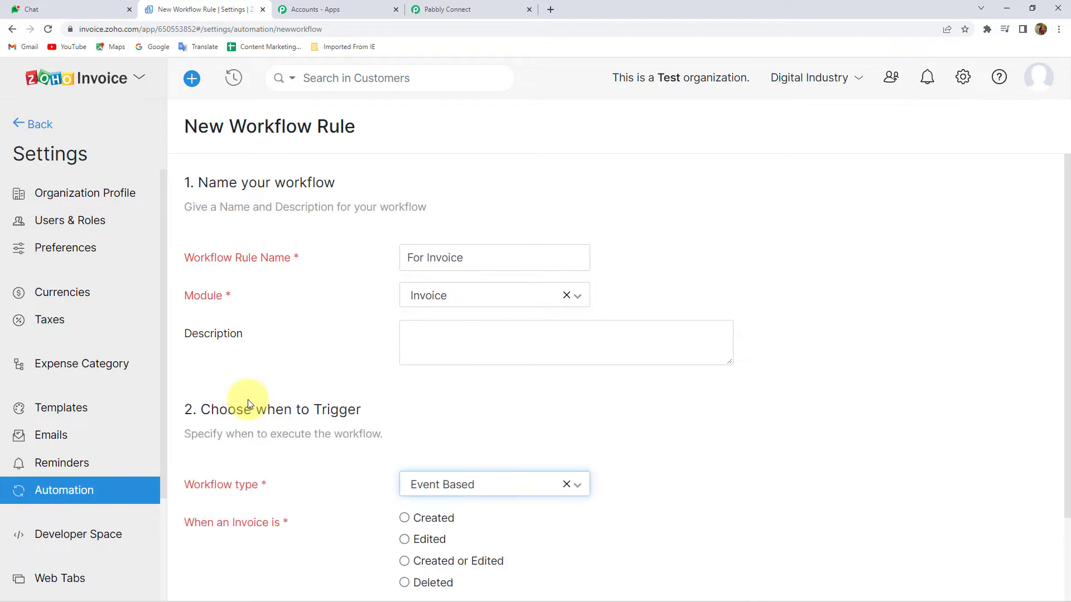
scroll(251, 397, down, 2)
click(443, 372)
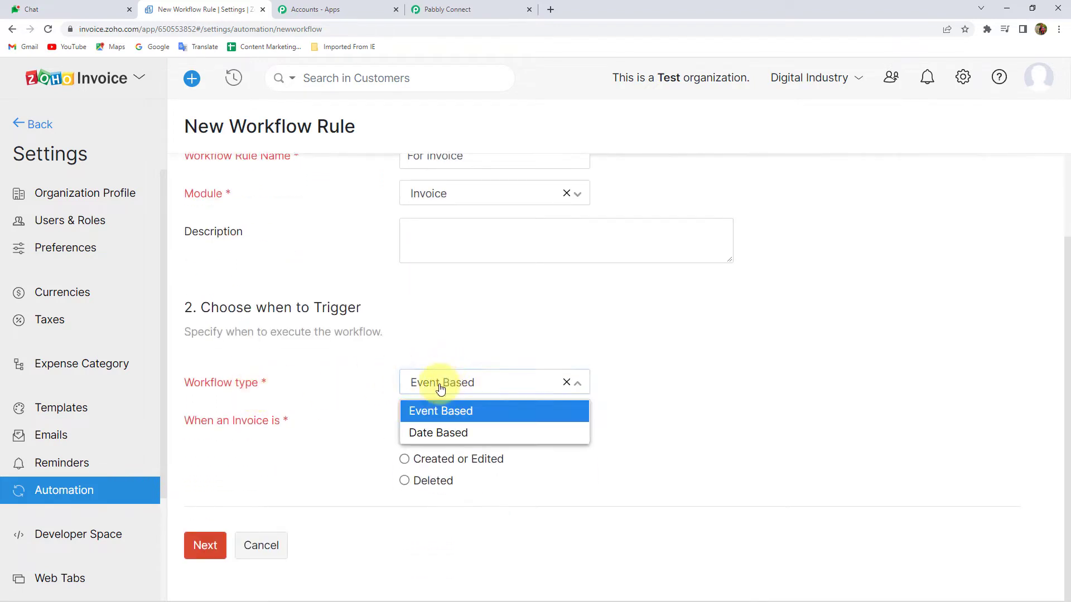
click(422, 410)
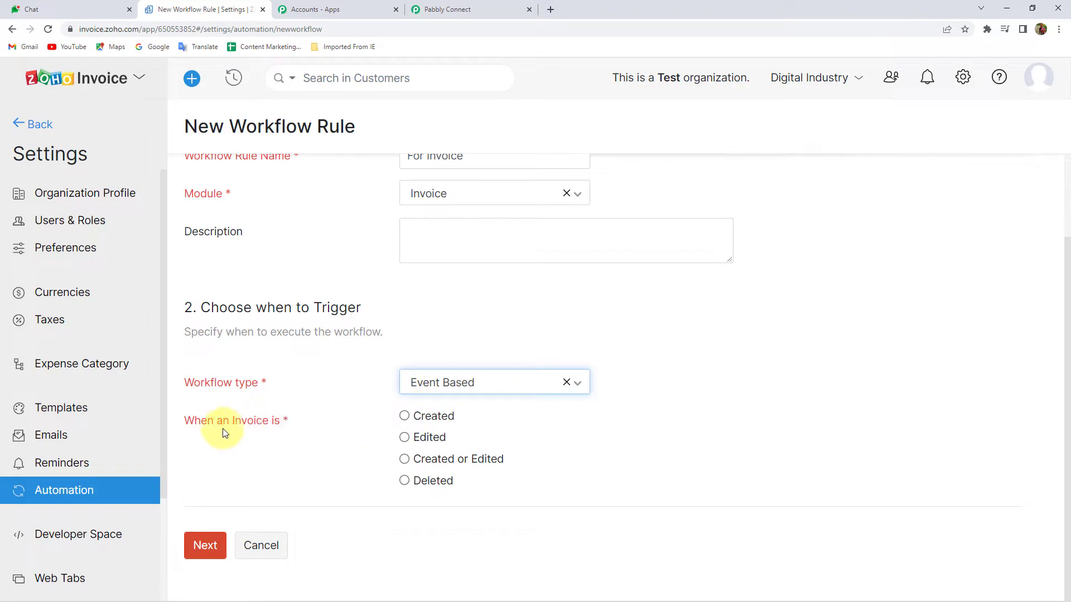
click(444, 420)
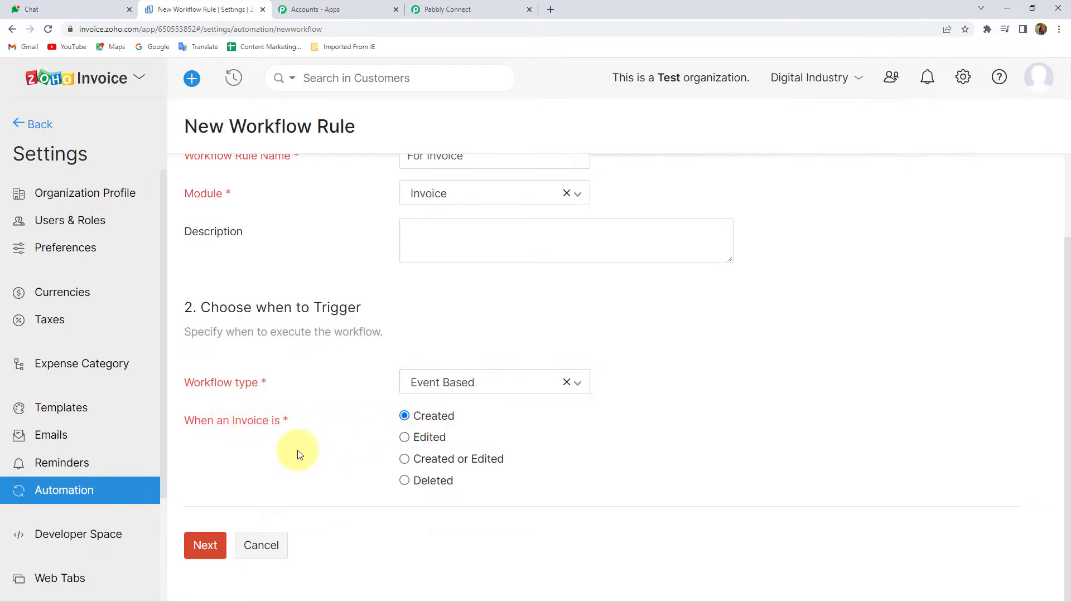
click(204, 545)
Add the Google Hangouts Chat webhook as the rule's immediate action and save the rule
scroll(335, 354, down, 3)
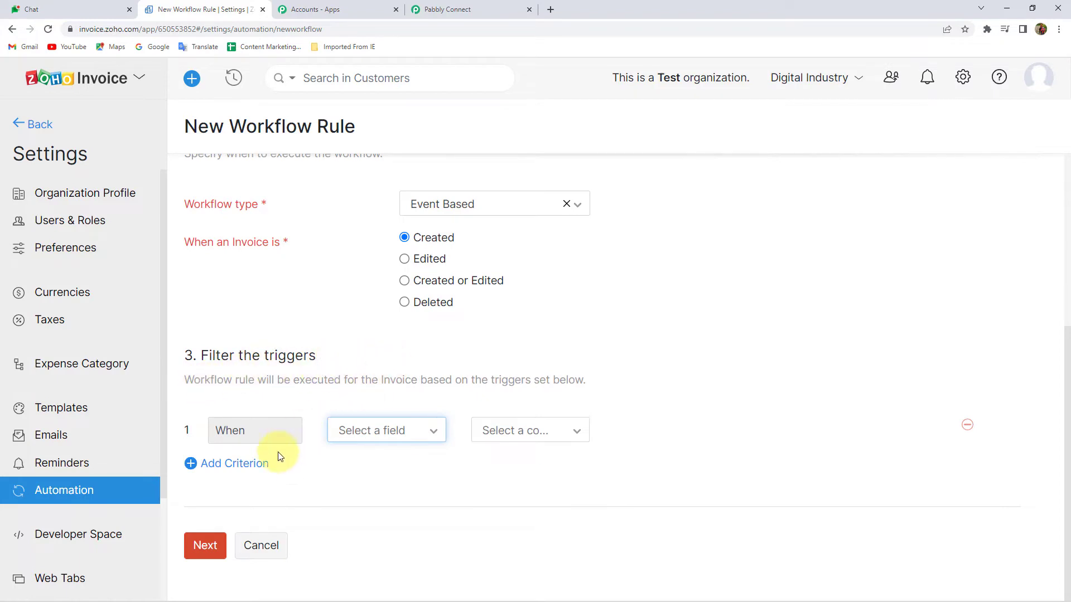
click(206, 546)
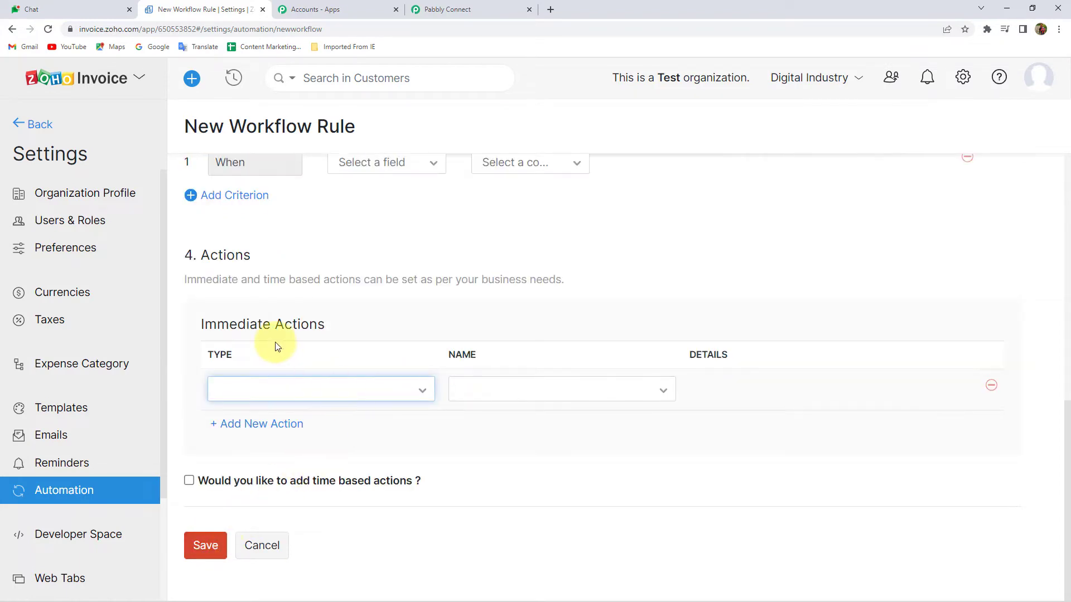
click(254, 393)
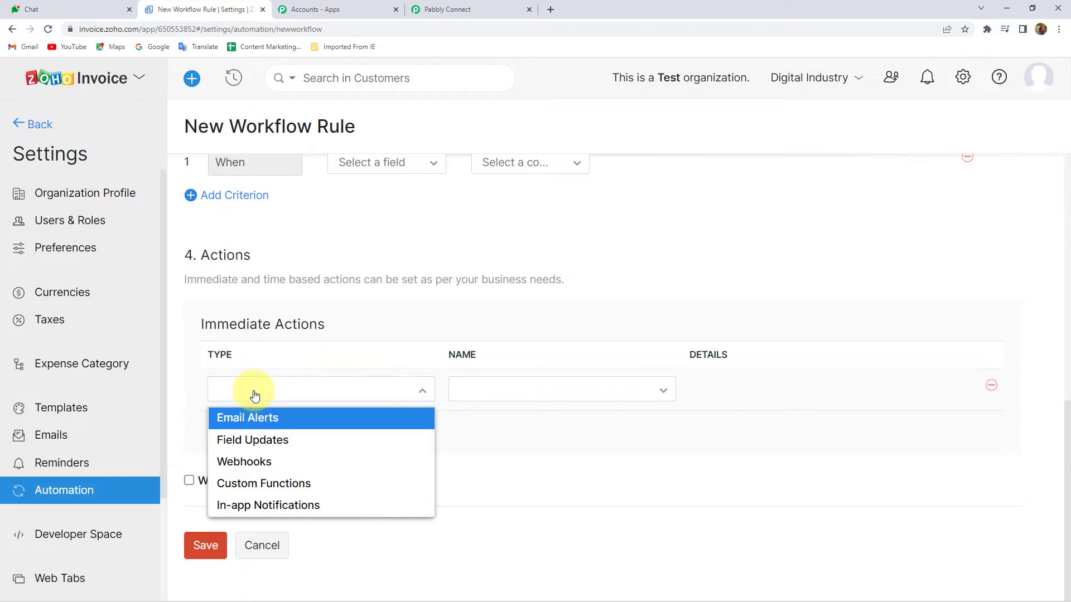
click(240, 461)
click(525, 396)
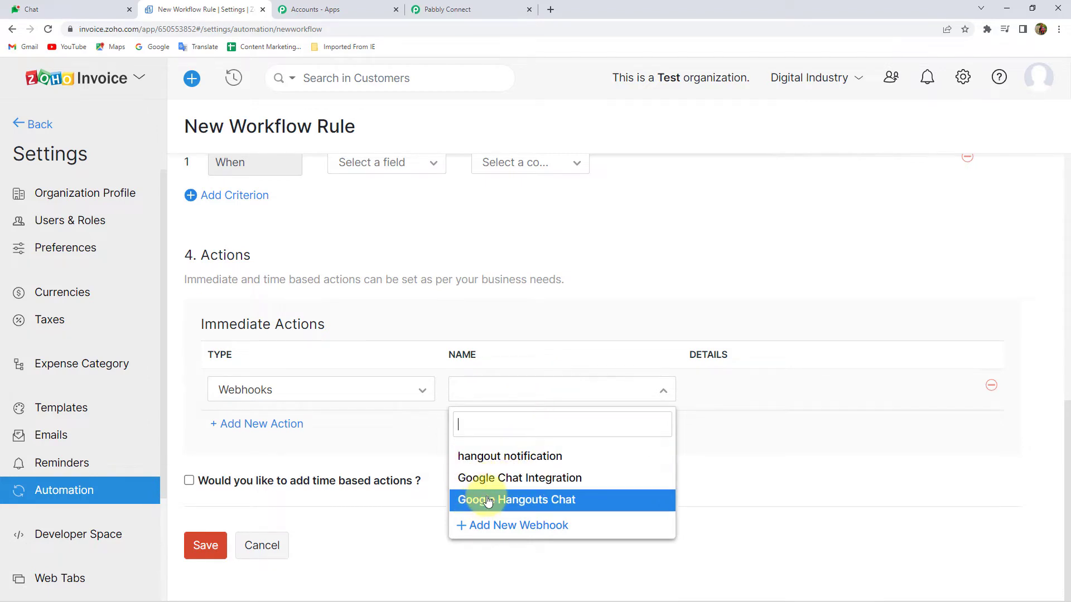
click(560, 502)
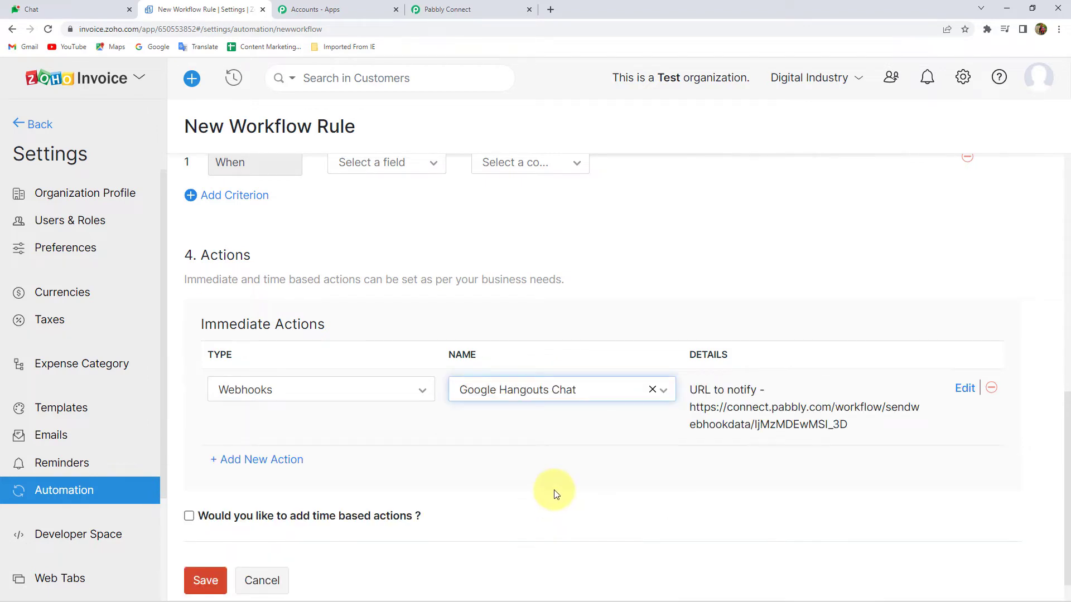
scroll(313, 468, down, 1)
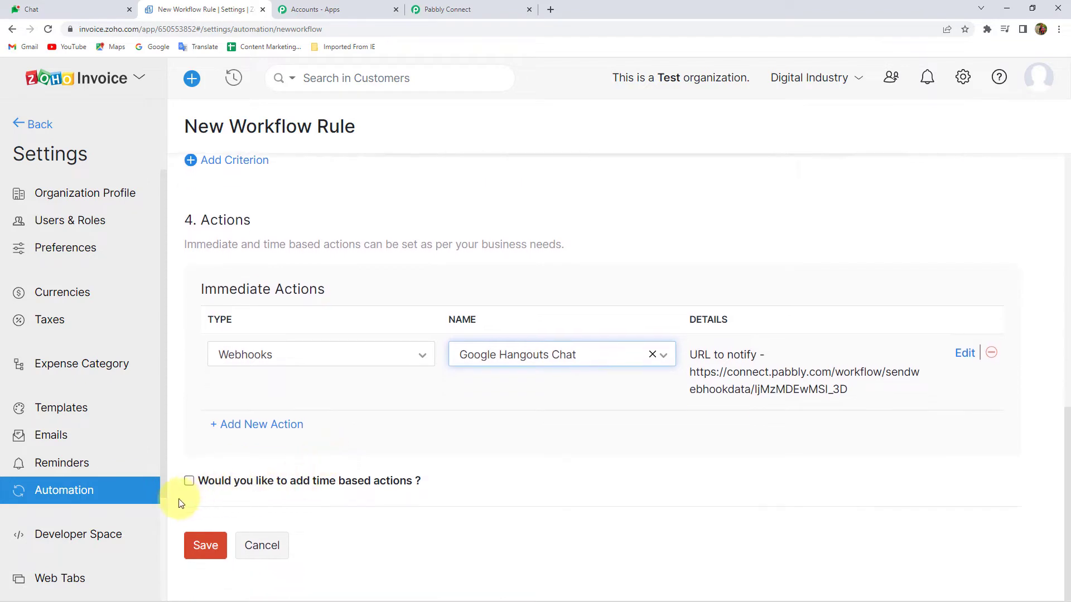
click(216, 551)
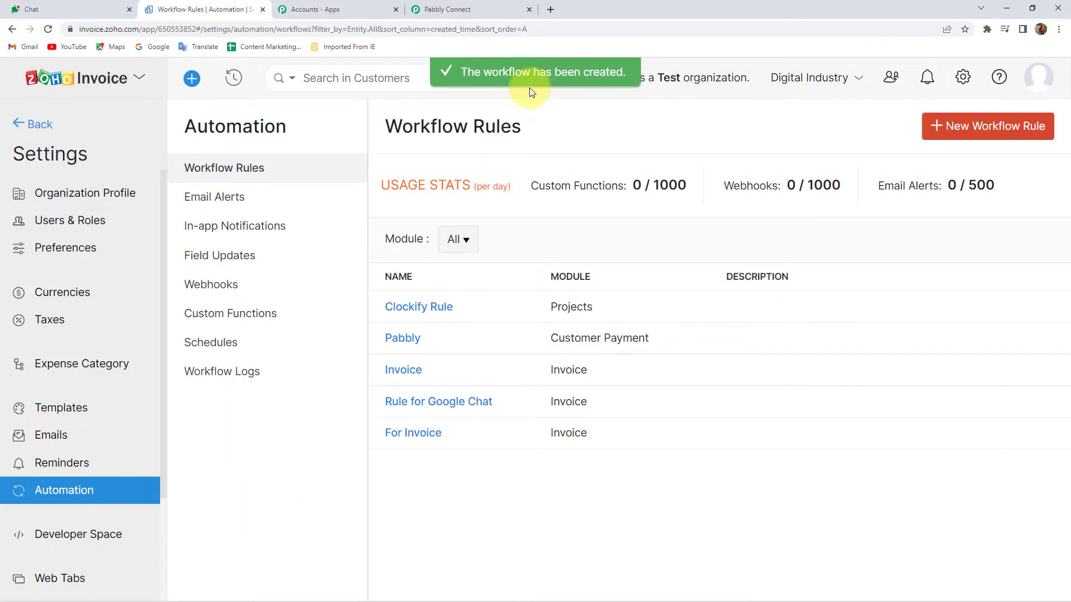
click(473, 6)
Re-capture the webhook response in Pabbly Connect, then return to the Zoho Invoice tab
scroll(339, 360, down, 7)
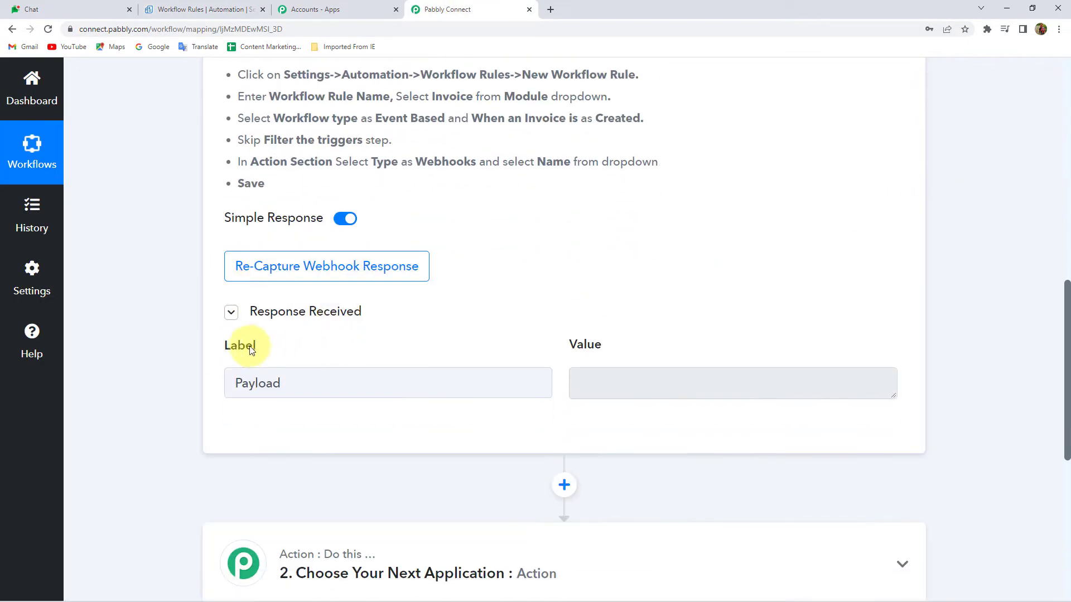
click(273, 274)
click(494, 425)
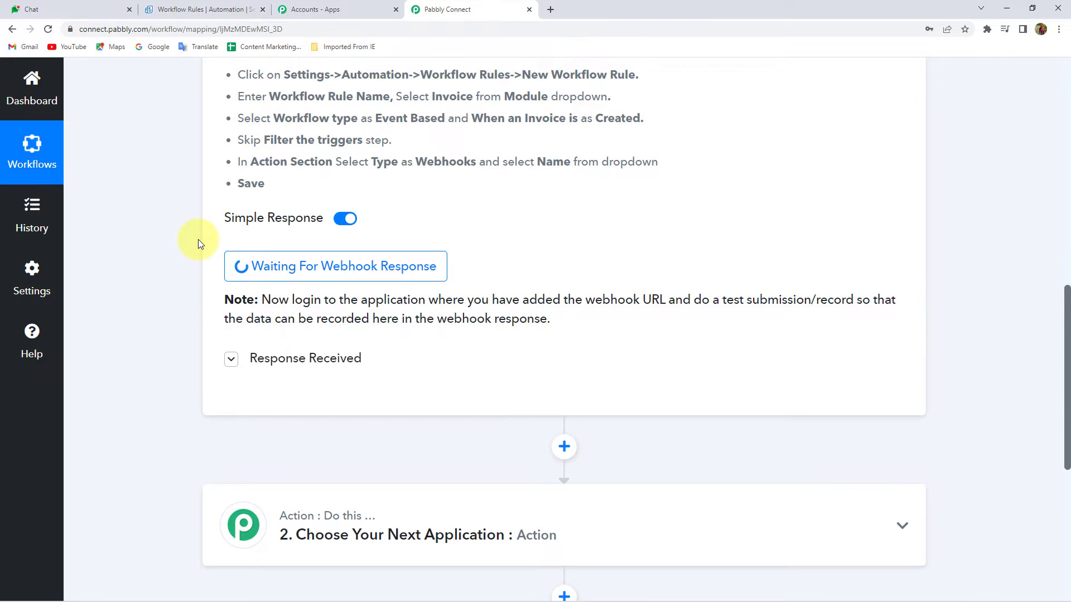
click(189, 10)
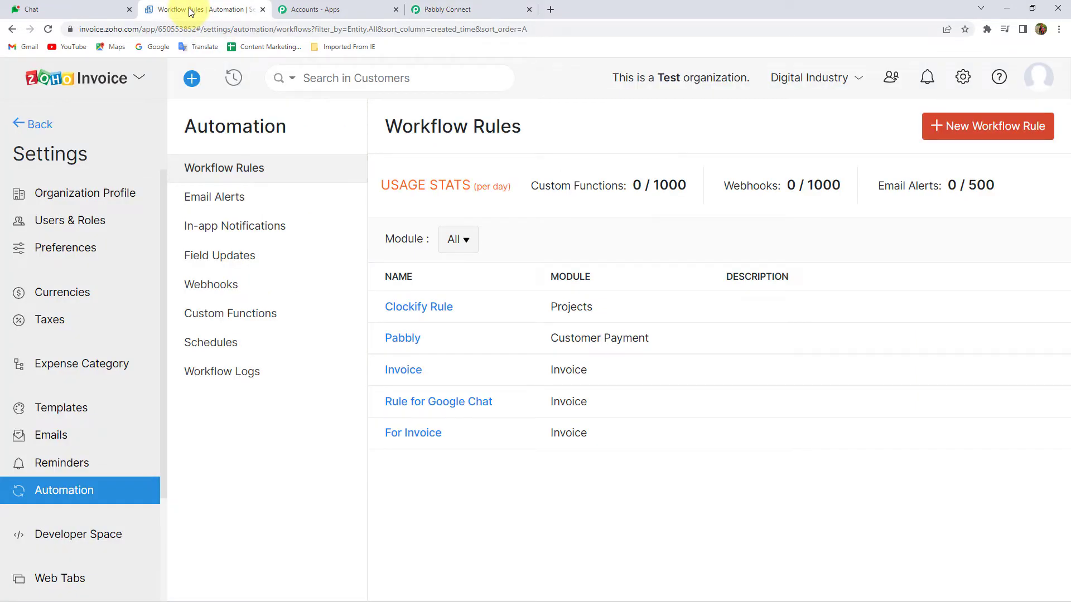
Start a new invoice for the customer with Due on Receipt terms, due 2022/04/12
click(29, 124)
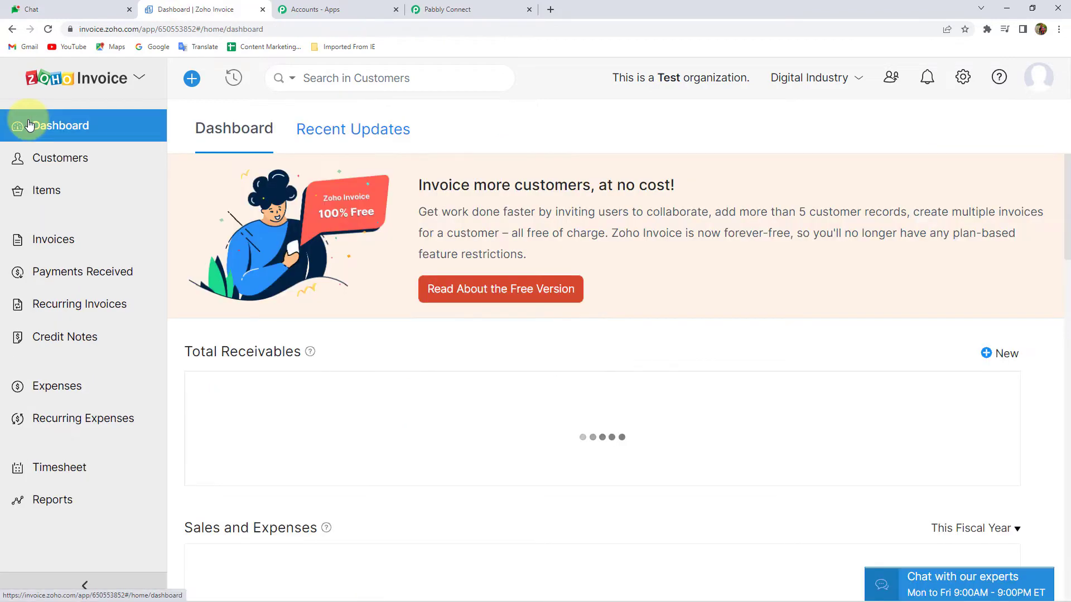
click(151, 242)
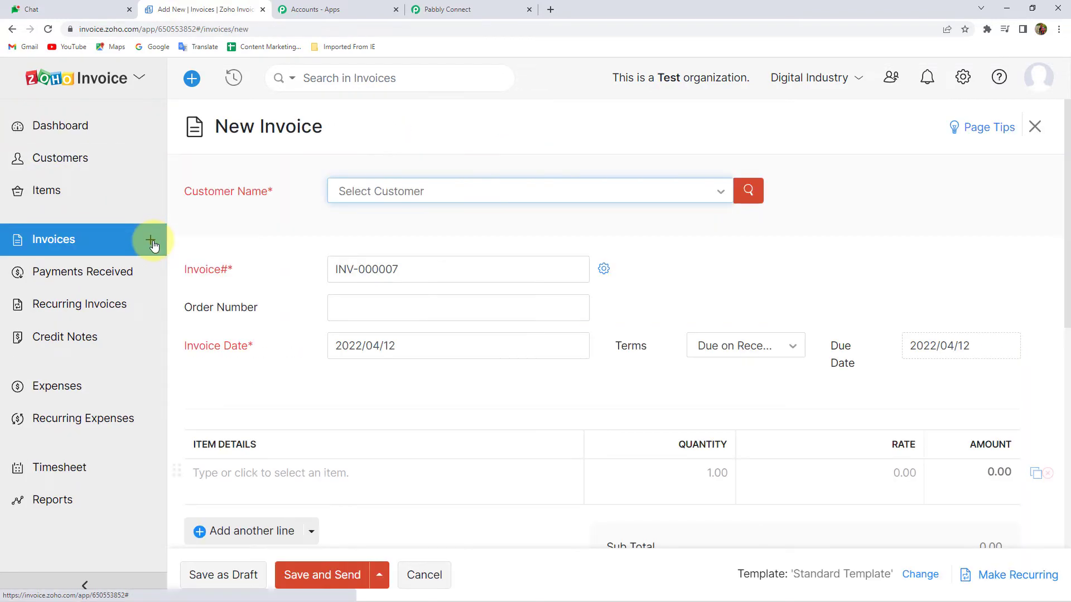
click(405, 189)
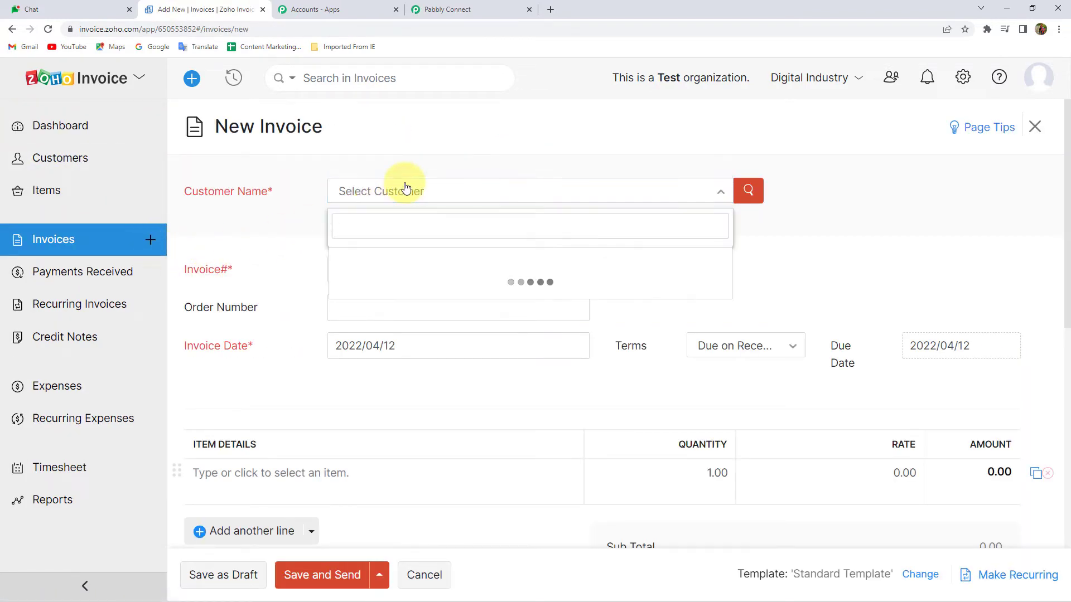
click(360, 277)
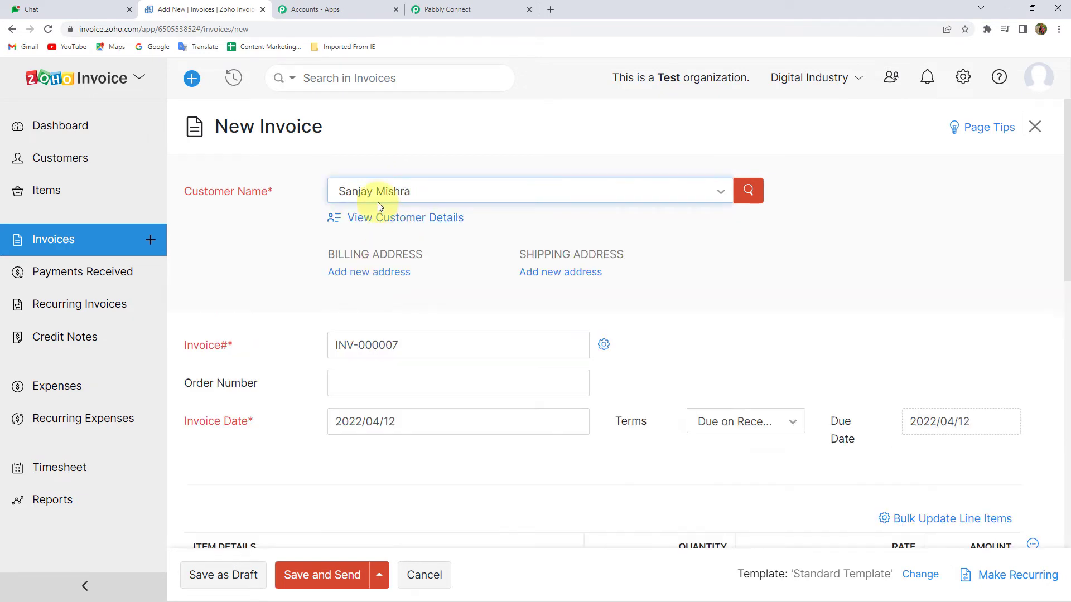
scroll(638, 287, down, 2)
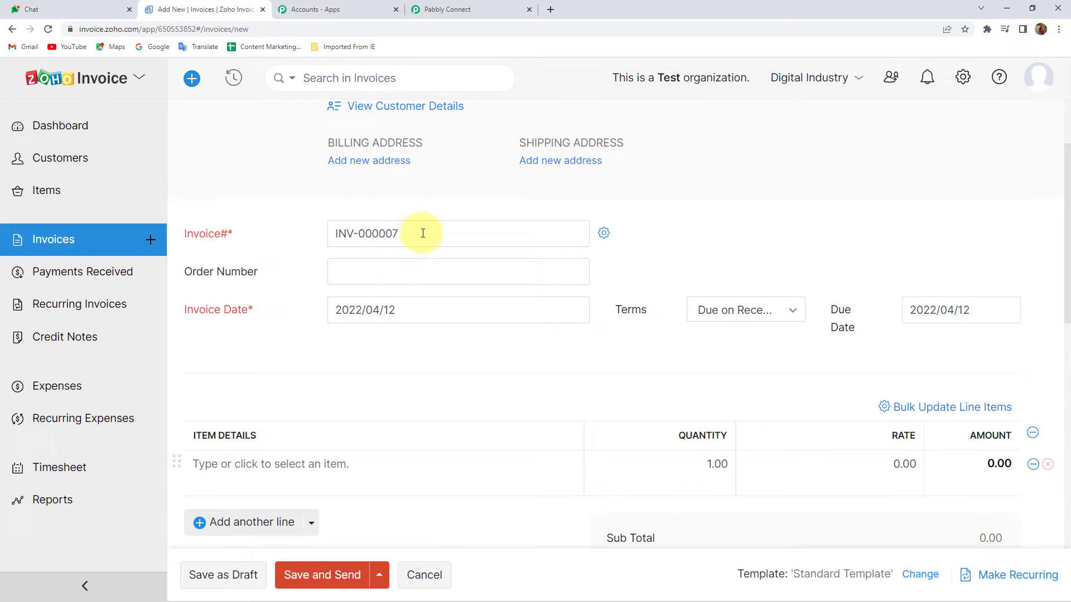
scroll(271, 297, down, 2)
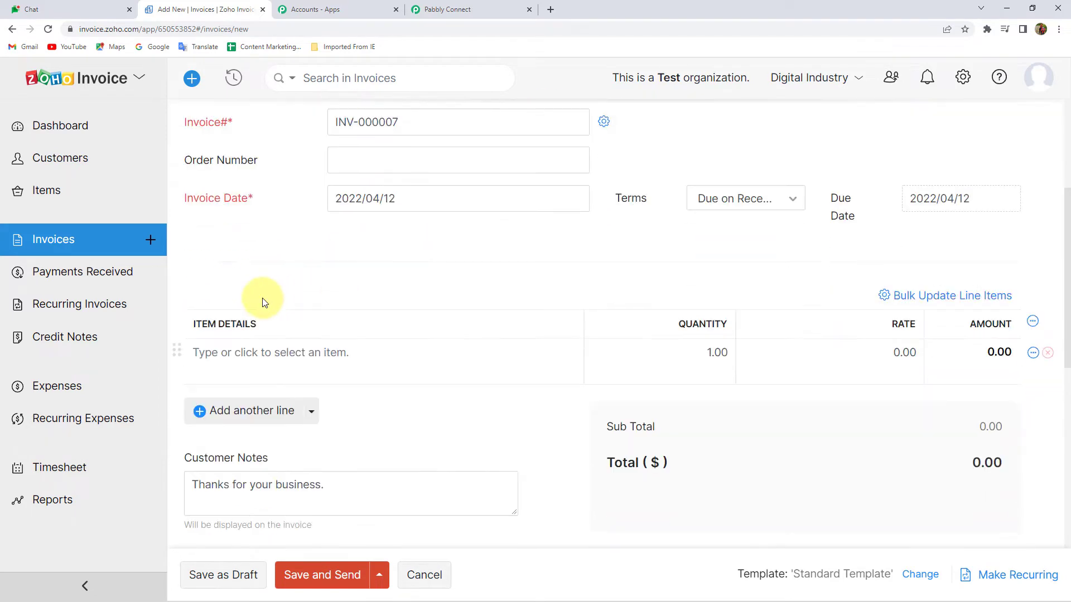
click(773, 204)
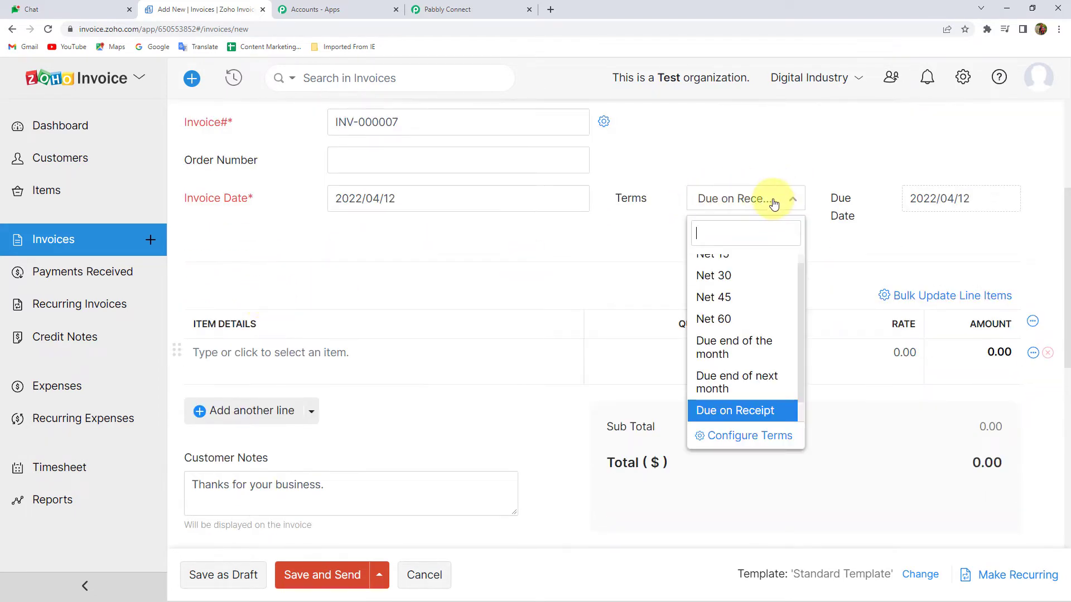
scroll(734, 394, down, 1)
click(748, 391)
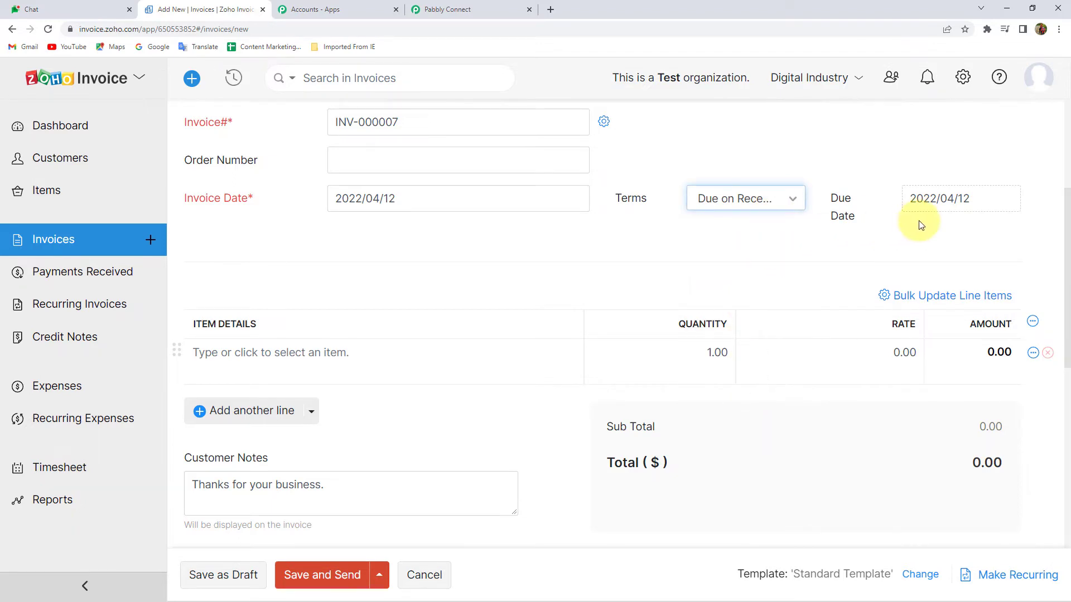
click(957, 200)
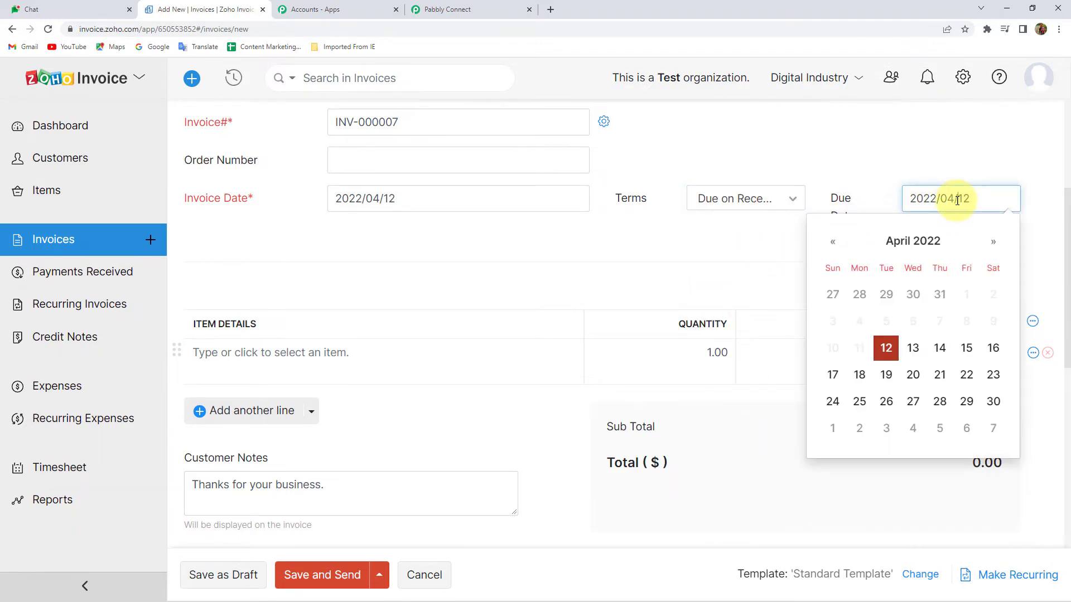
click(889, 163)
Add one Oppo 9x at $10.00 and remove the empty second item line
scroll(233, 288, down, 2)
click(243, 241)
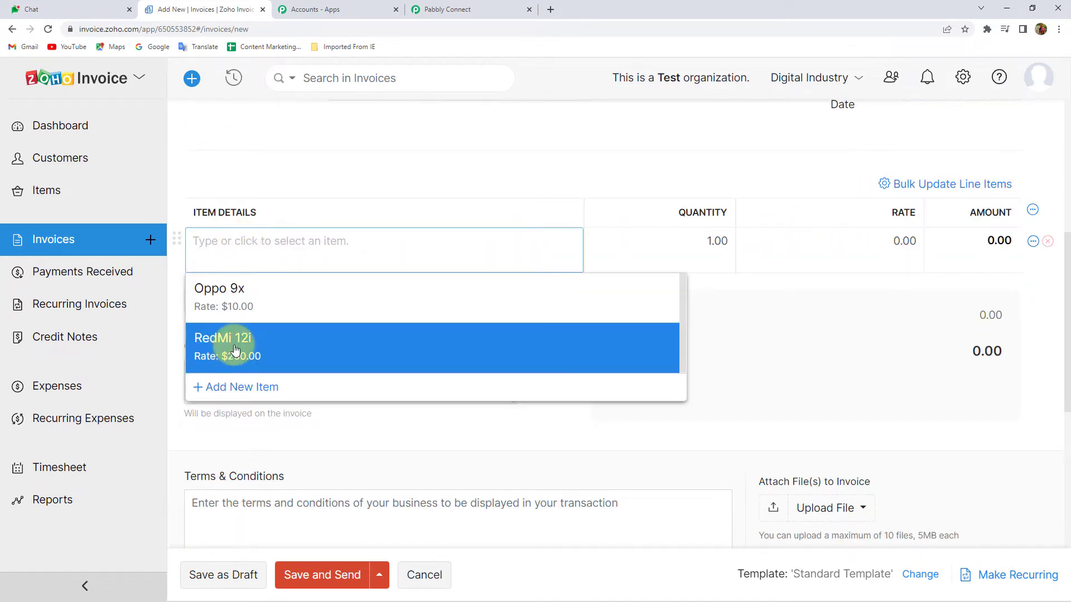
click(239, 296)
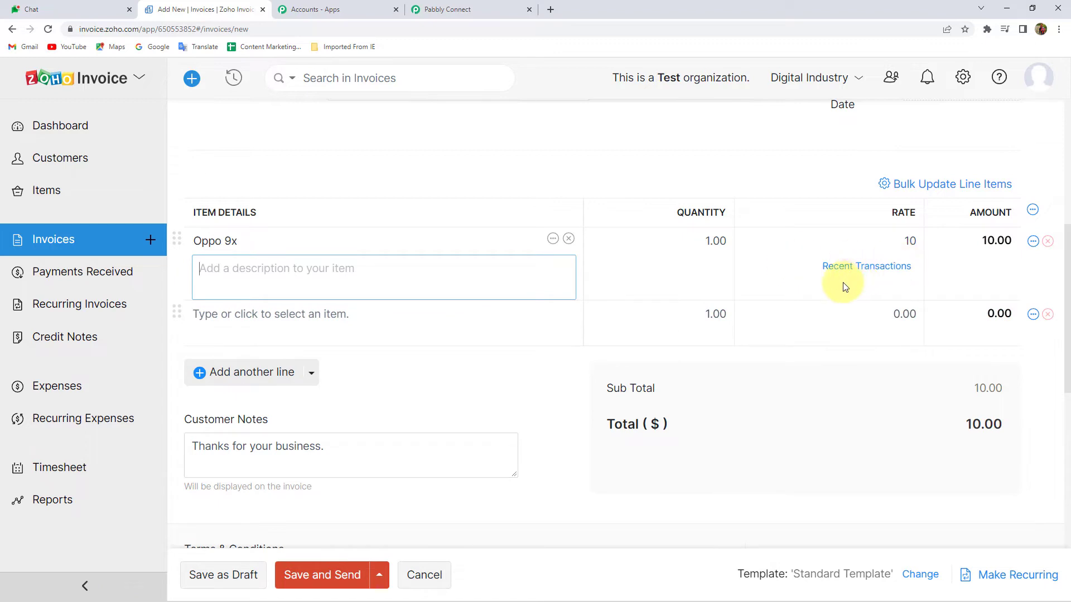
scroll(383, 306, down, 2)
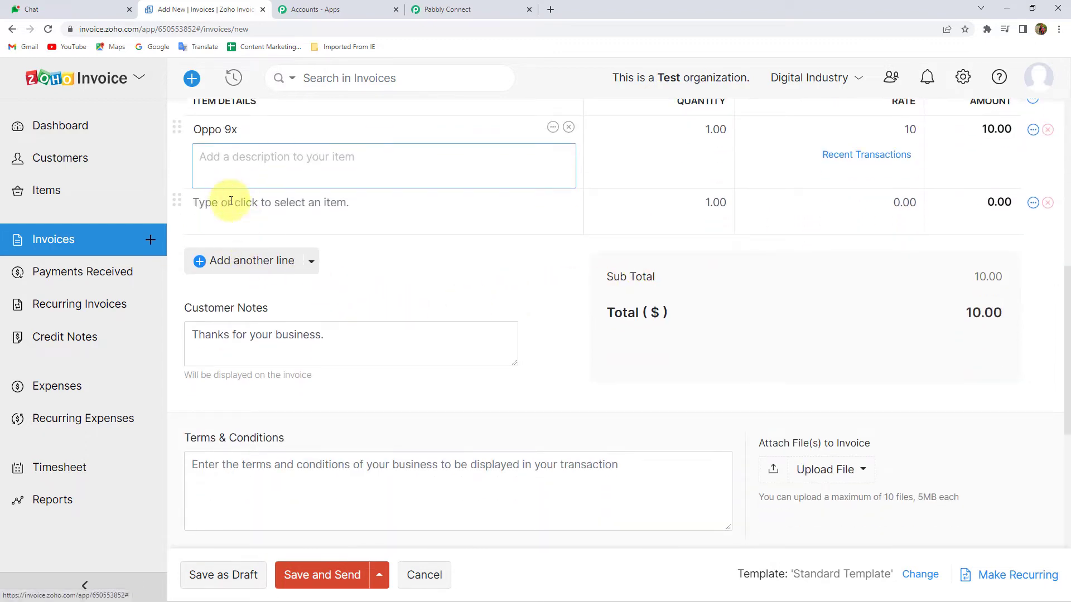
click(461, 206)
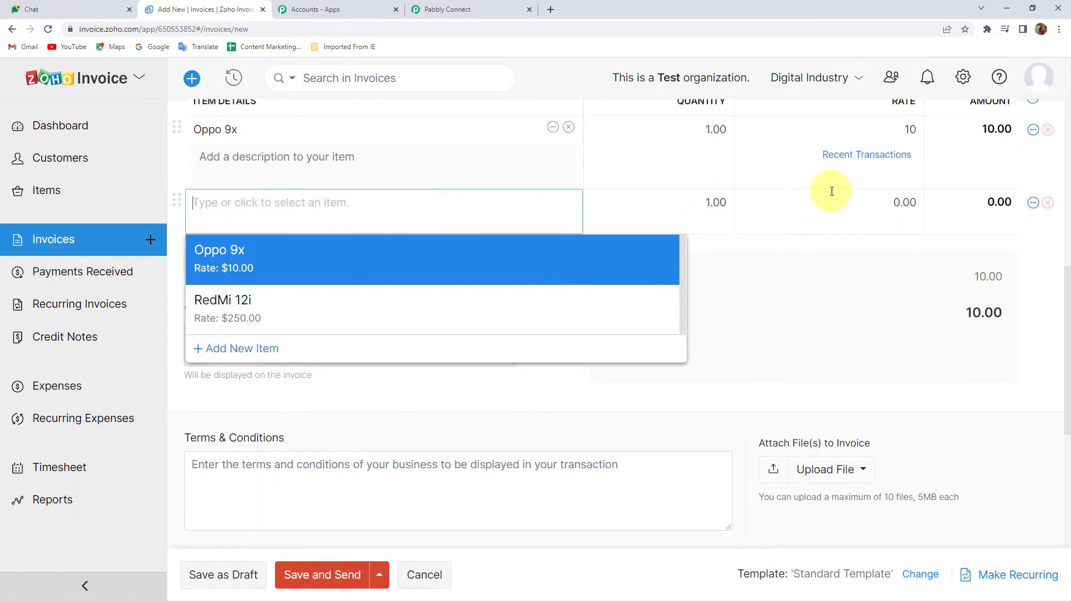
click(1048, 202)
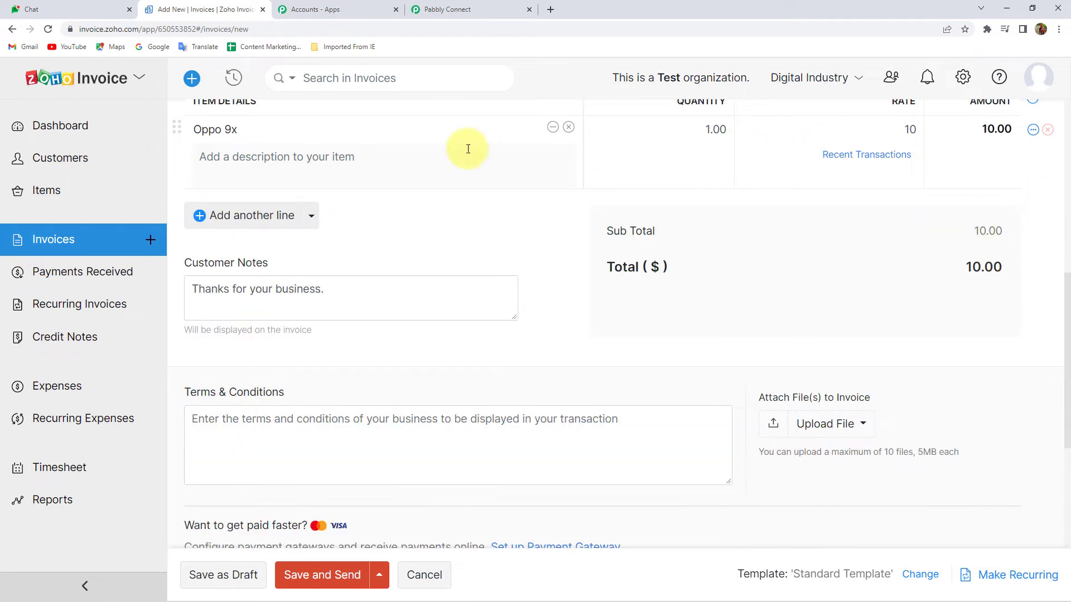
scroll(274, 167, down, 1)
scroll(306, 207, down, 3)
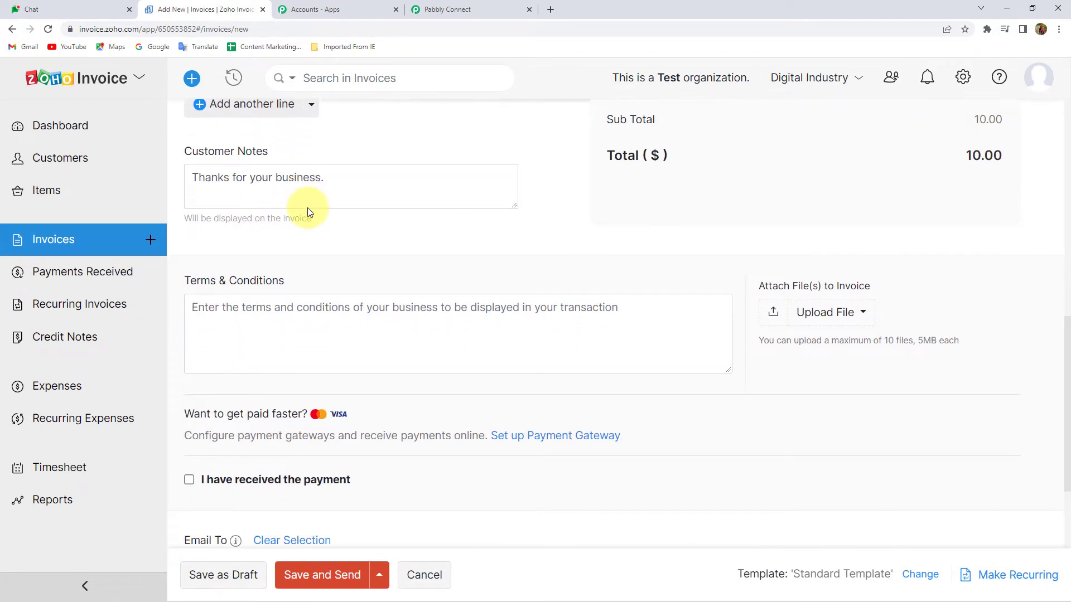
scroll(309, 208, down, 1)
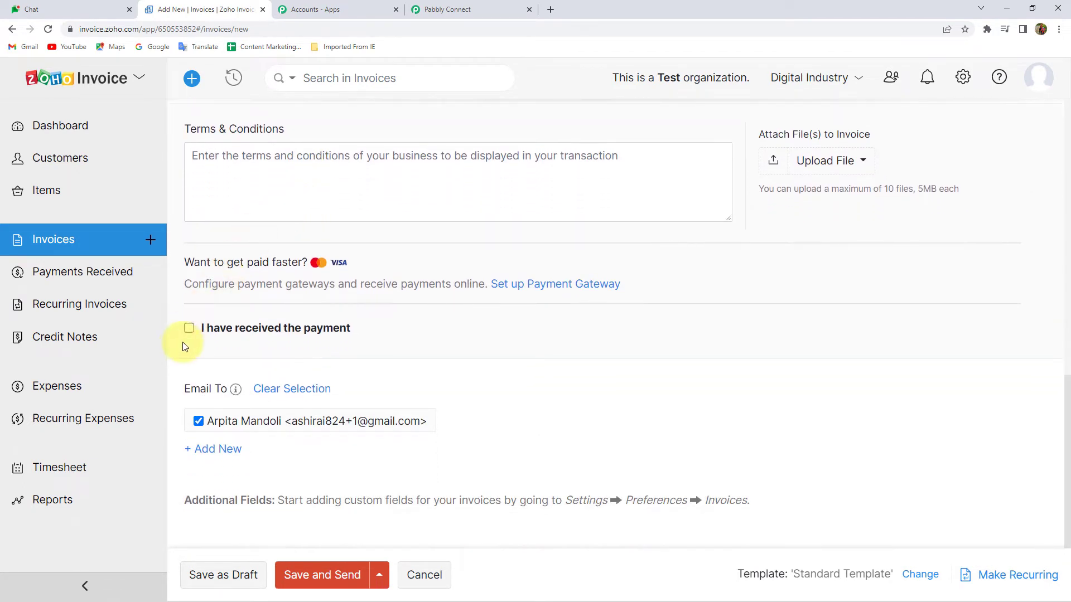
Mark the invoice paid in cash, save it, and review invoice INV-000007
click(287, 334)
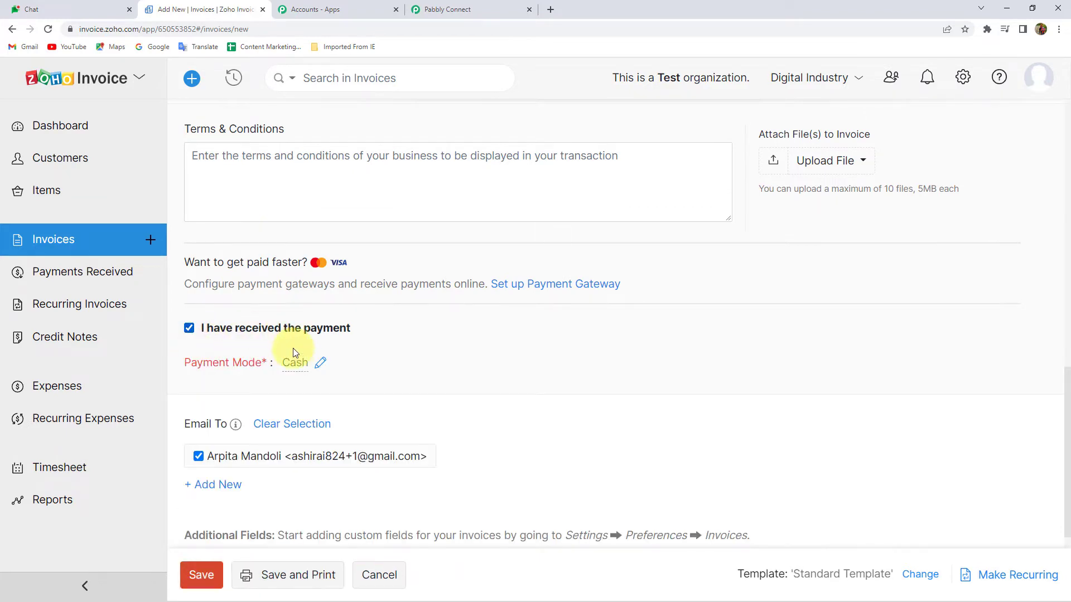
scroll(390, 359, down, 1)
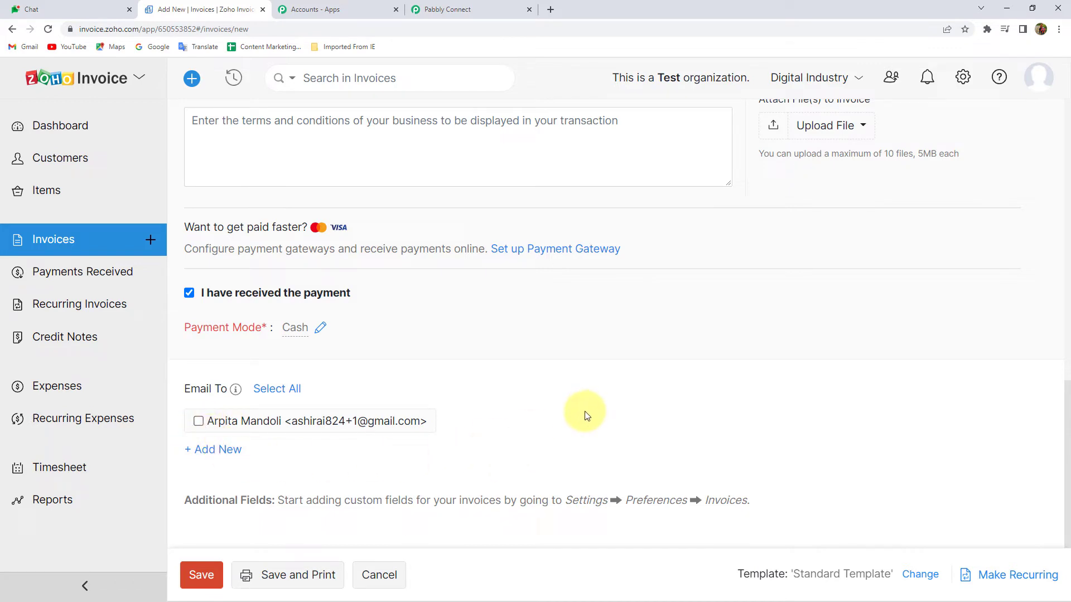
click(212, 581)
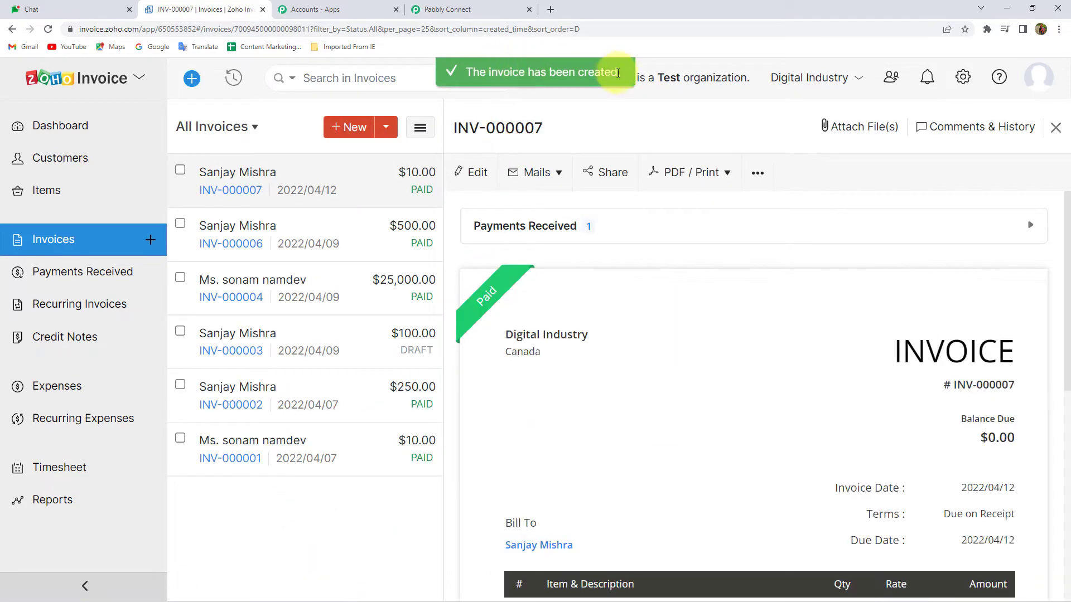
scroll(776, 321, down, 3)
scroll(776, 322, down, 3)
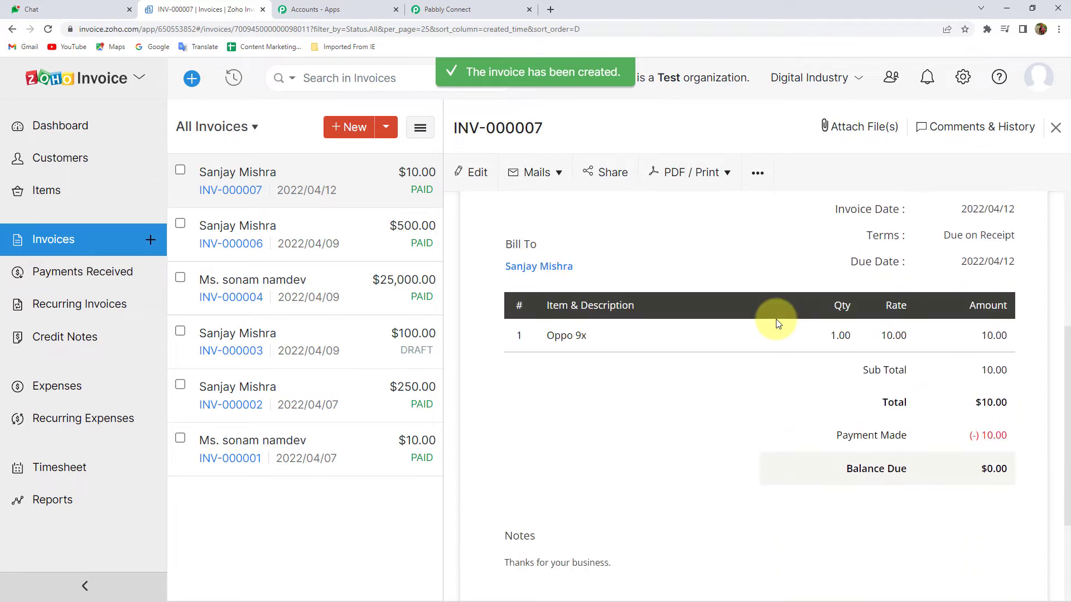
scroll(942, 371, down, 1)
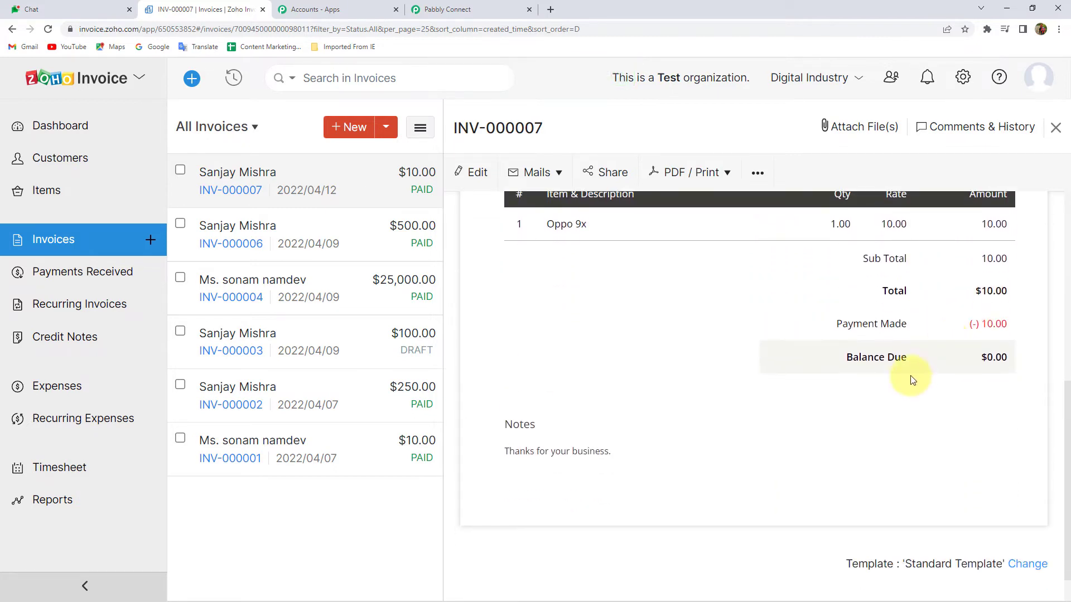
scroll(566, 373, up, 2)
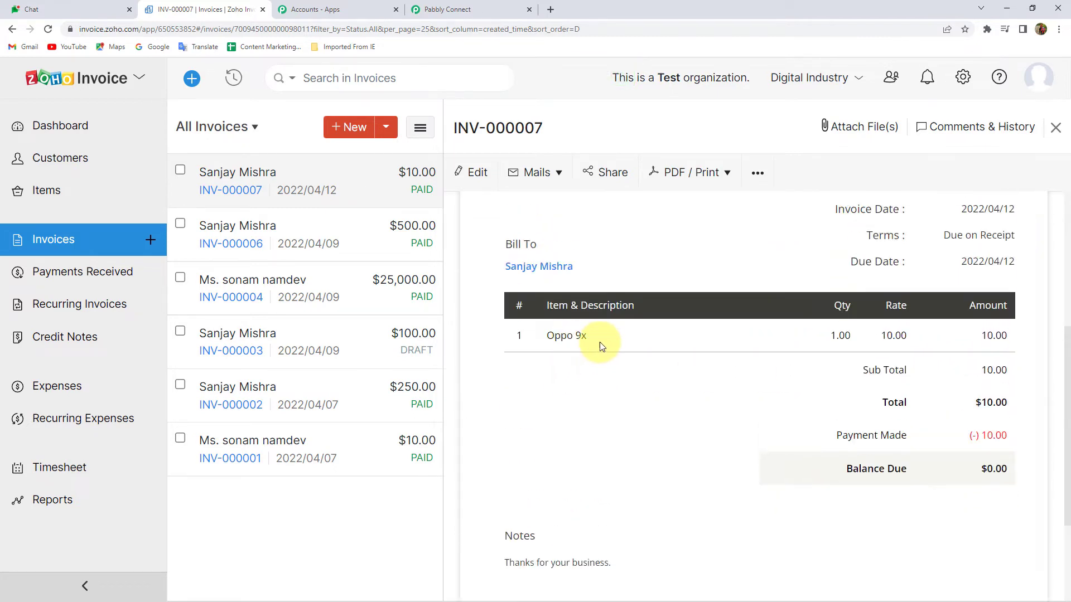
scroll(586, 339, up, 4)
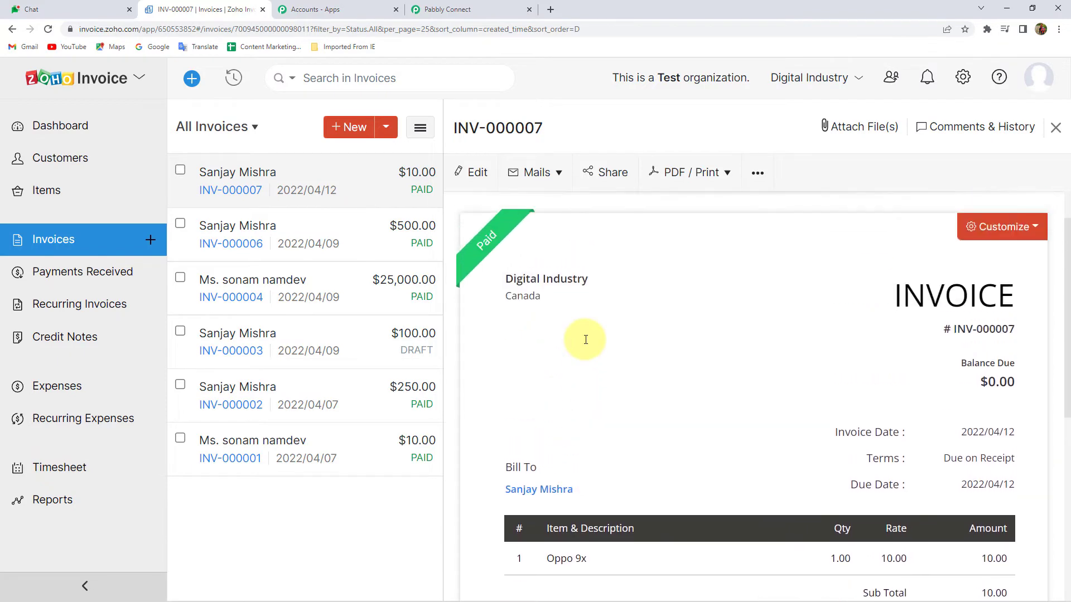
scroll(586, 339, down, 6)
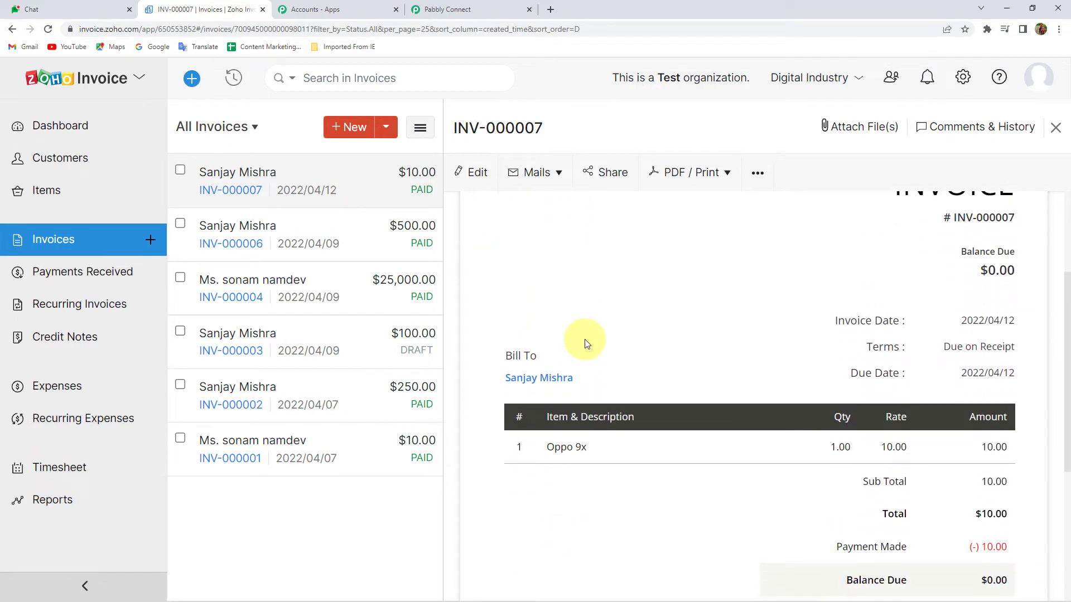
scroll(585, 344, up, 4)
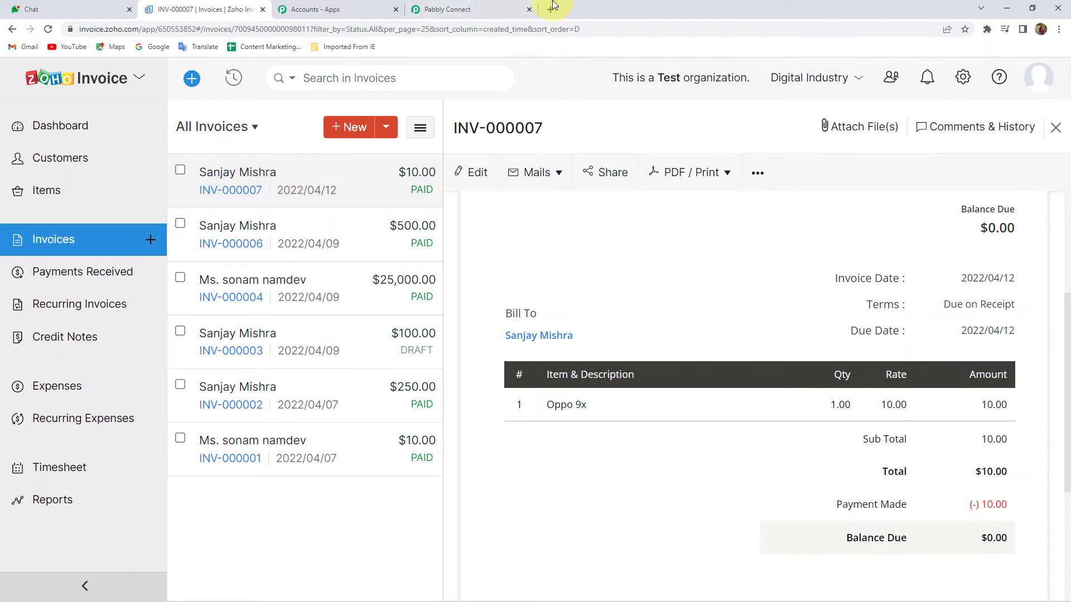
Scroll through the test invoice data captured by the Pabbly Connect trigger
click(463, 8)
scroll(741, 333, down, 2)
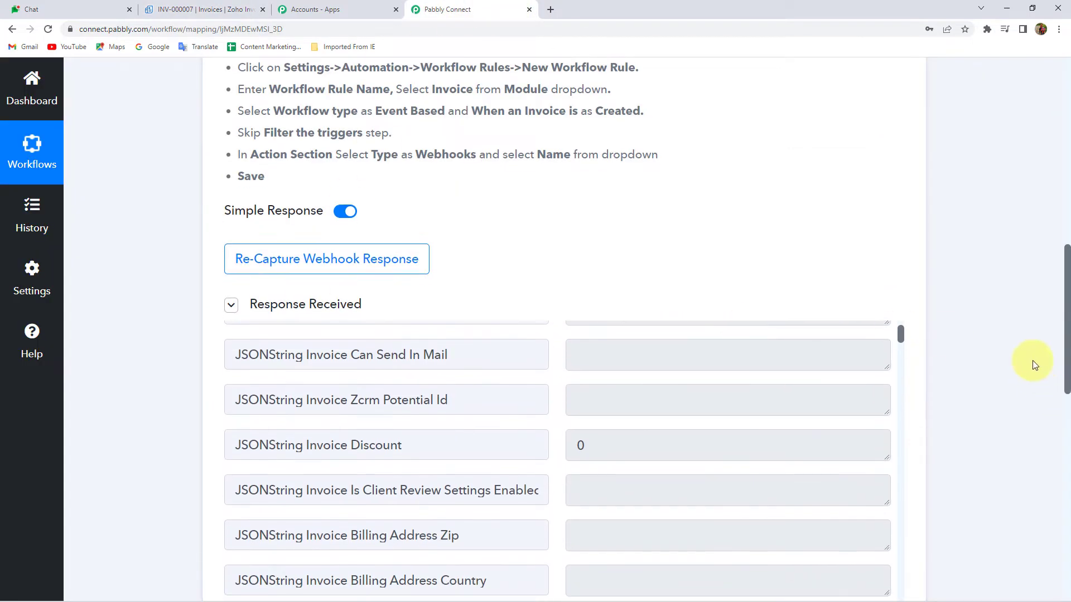
scroll(1034, 366, down, 3)
scroll(718, 271, down, 10)
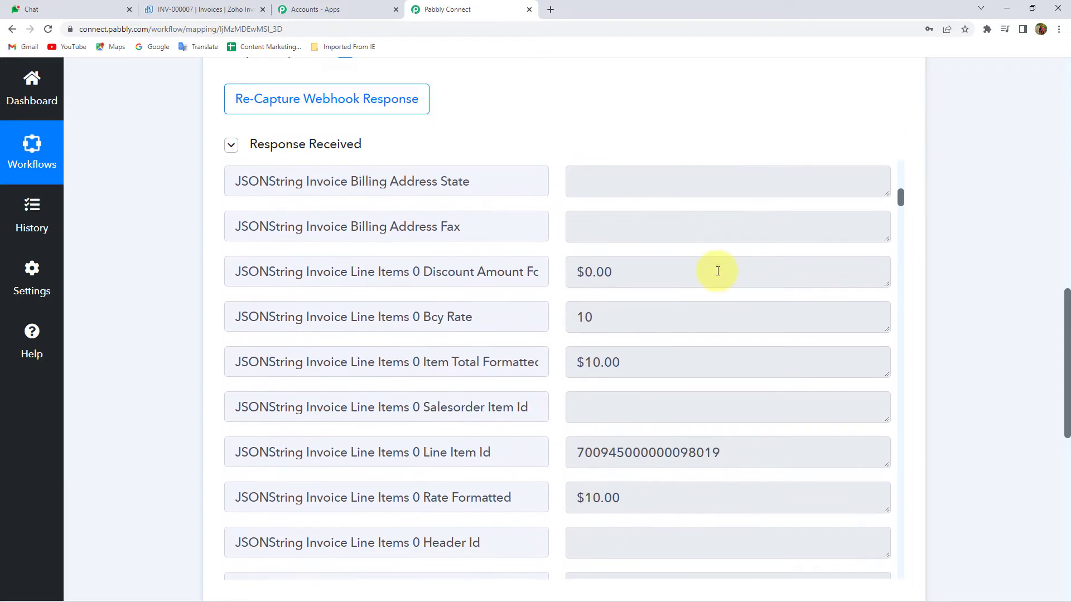
drag(642, 360, 509, 359)
scroll(625, 346, down, 6)
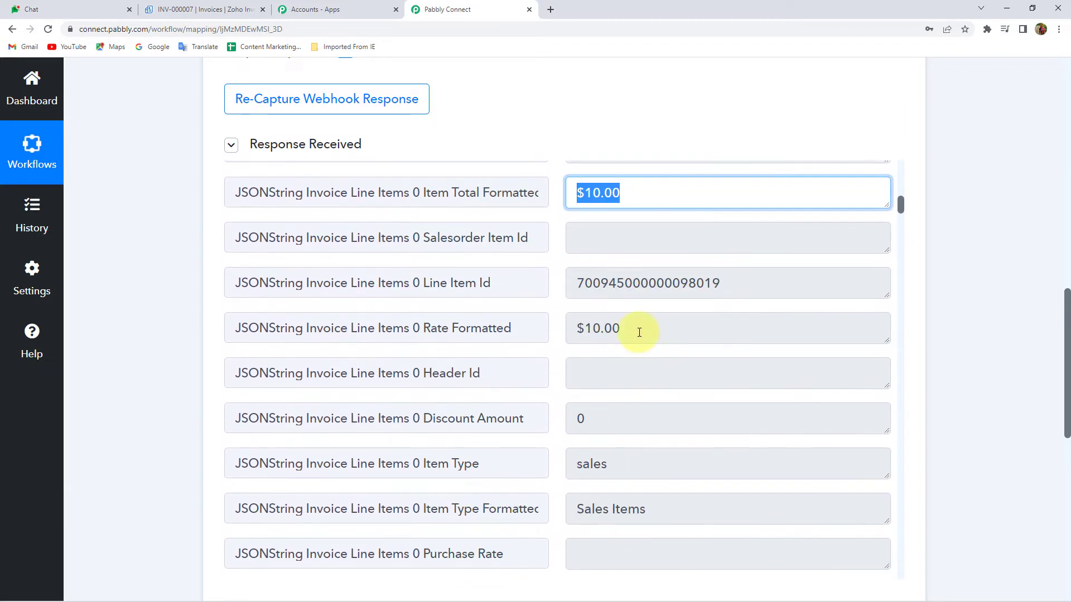
scroll(639, 333, down, 9)
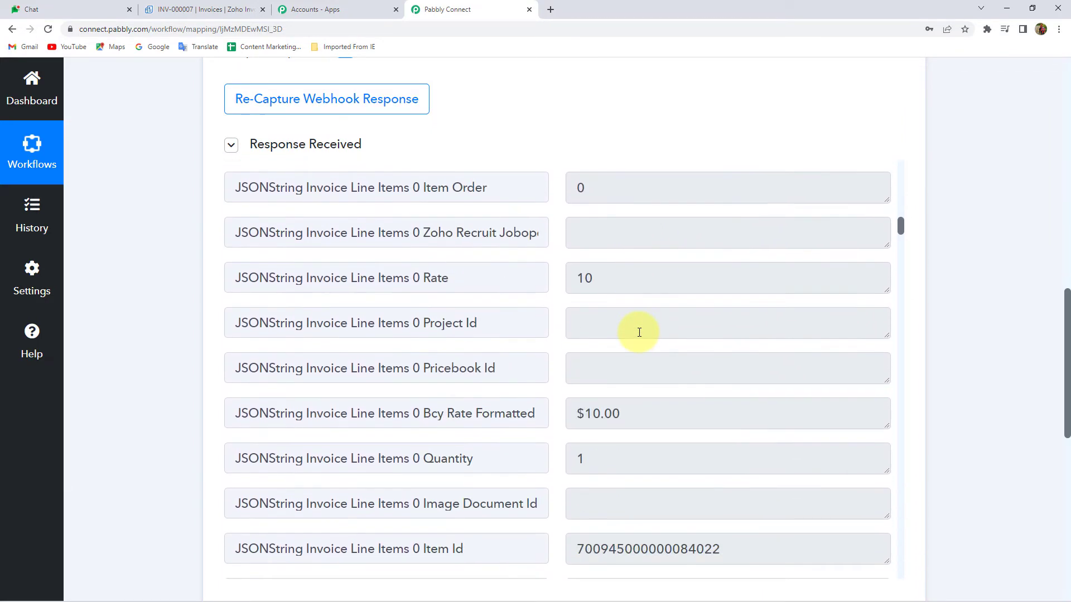
scroll(639, 332, down, 11)
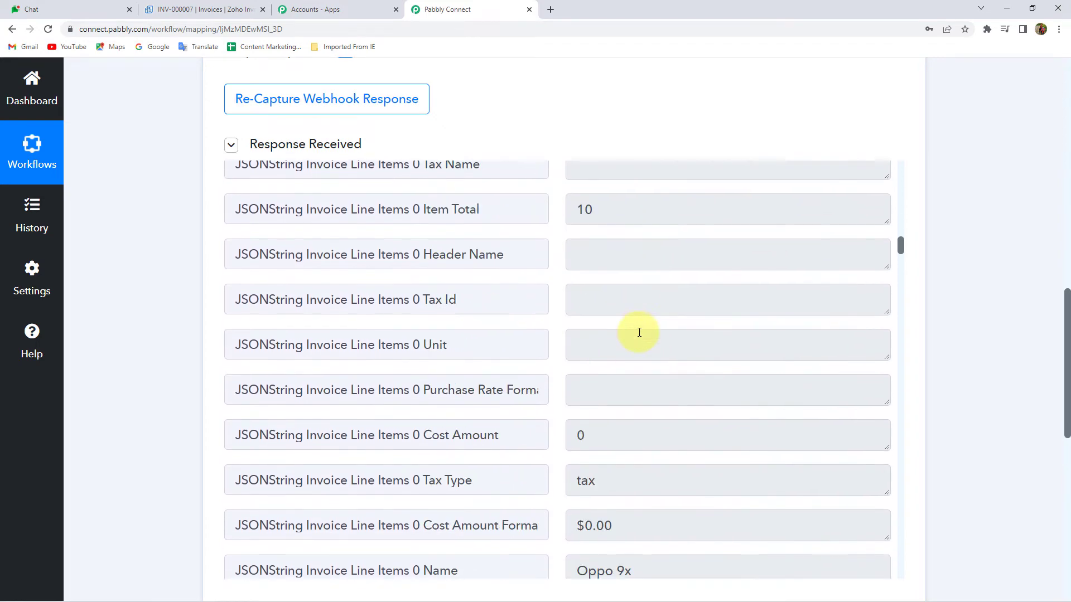
scroll(639, 332, down, 2)
drag(634, 328, 431, 325)
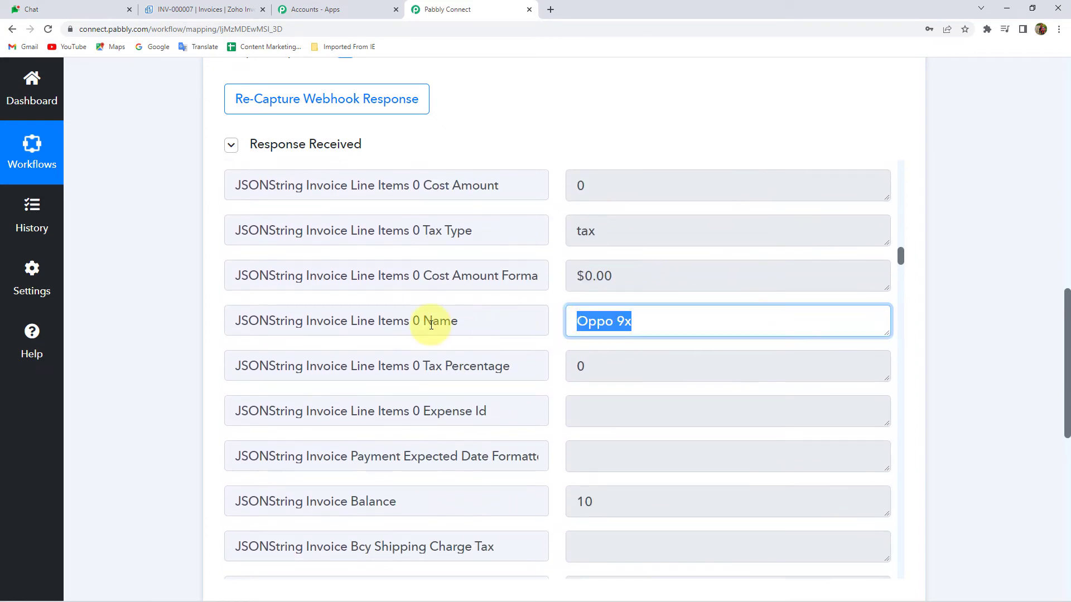
scroll(621, 348, down, 8)
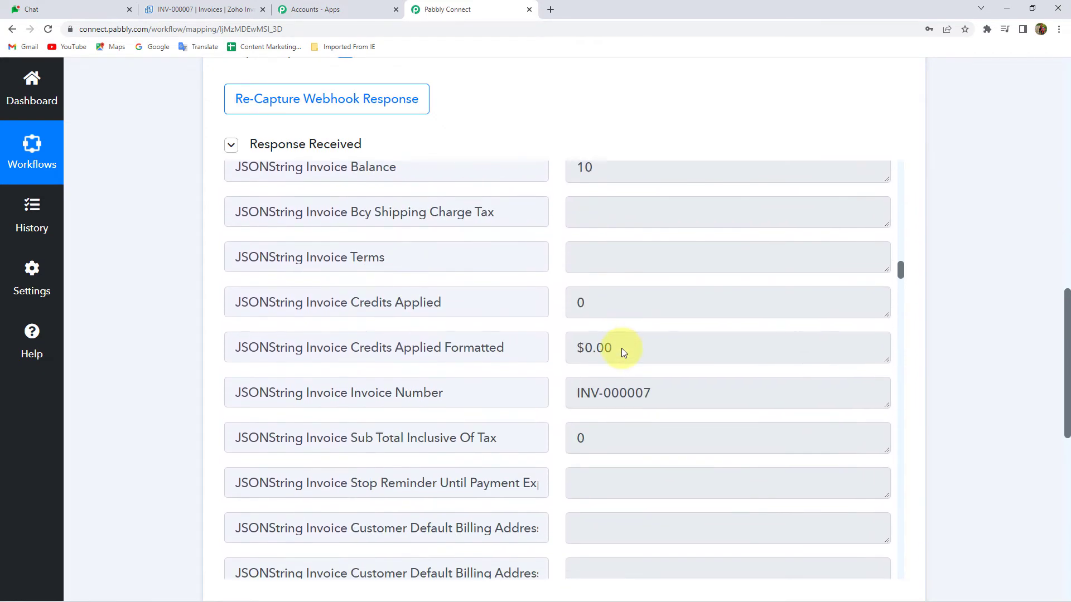
Inspect the captured invoice number, formatted date, customer name and invoice date values
drag(700, 338, 514, 344)
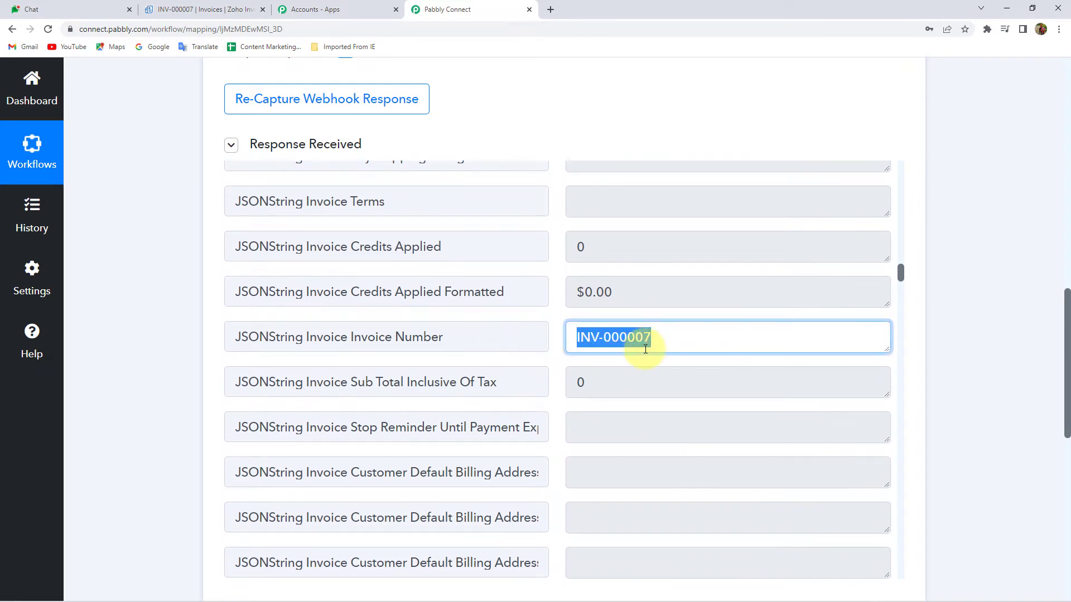
scroll(645, 349, down, 10)
scroll(646, 349, down, 10)
scroll(646, 349, down, 12)
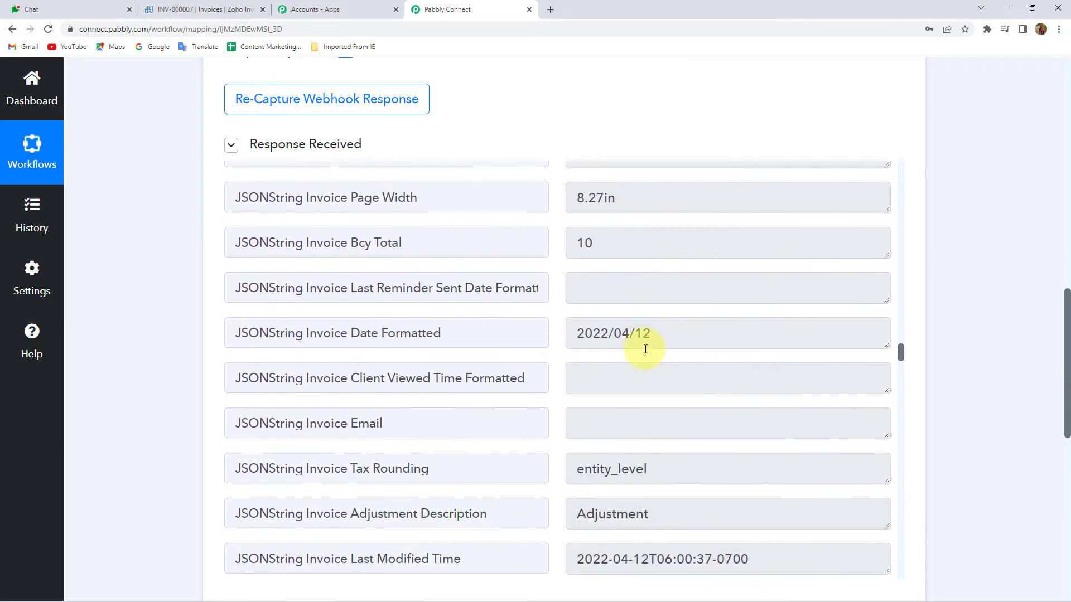
scroll(646, 349, down, 1)
click(703, 282)
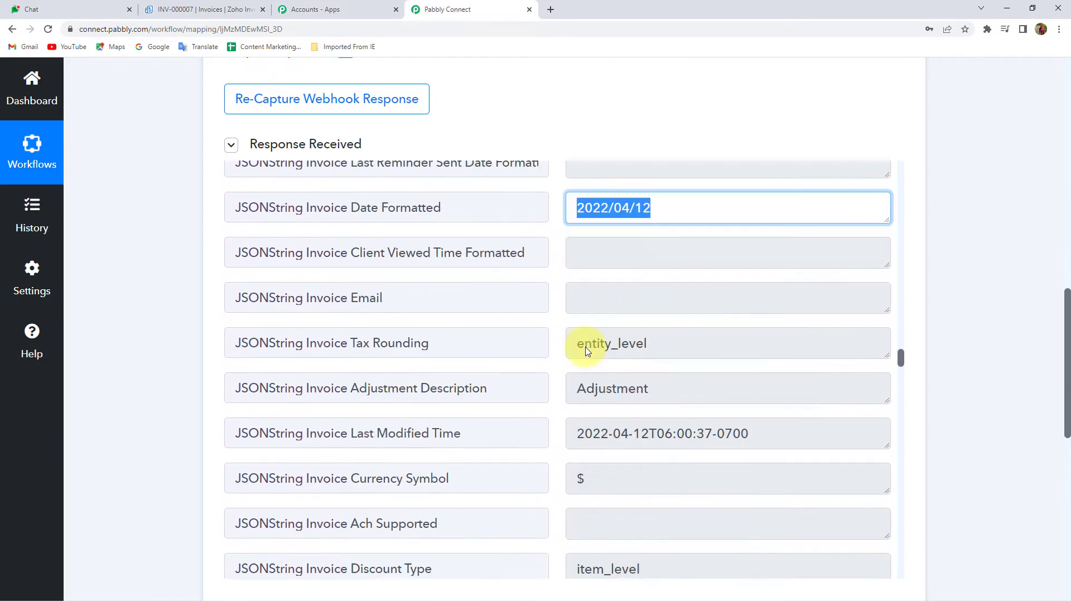
scroll(584, 347, down, 6)
scroll(586, 348, down, 5)
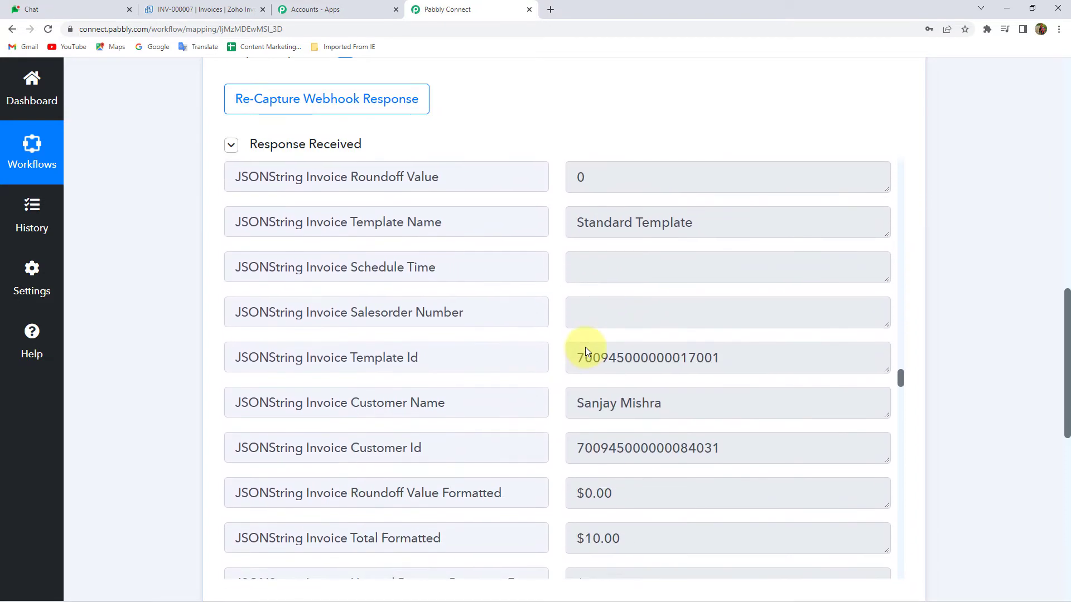
click(574, 354)
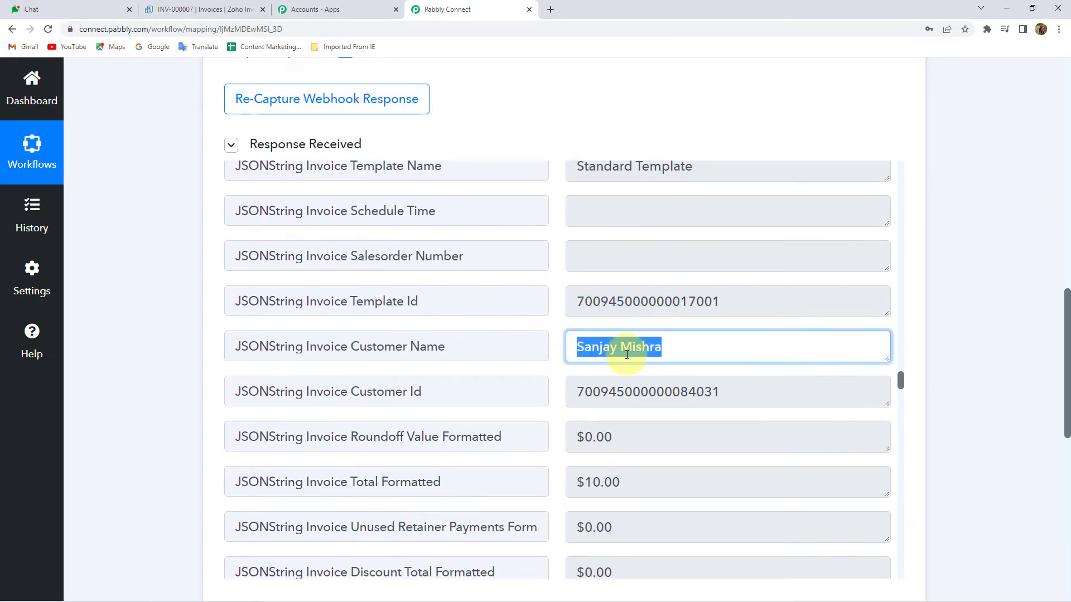
scroll(631, 354, down, 6)
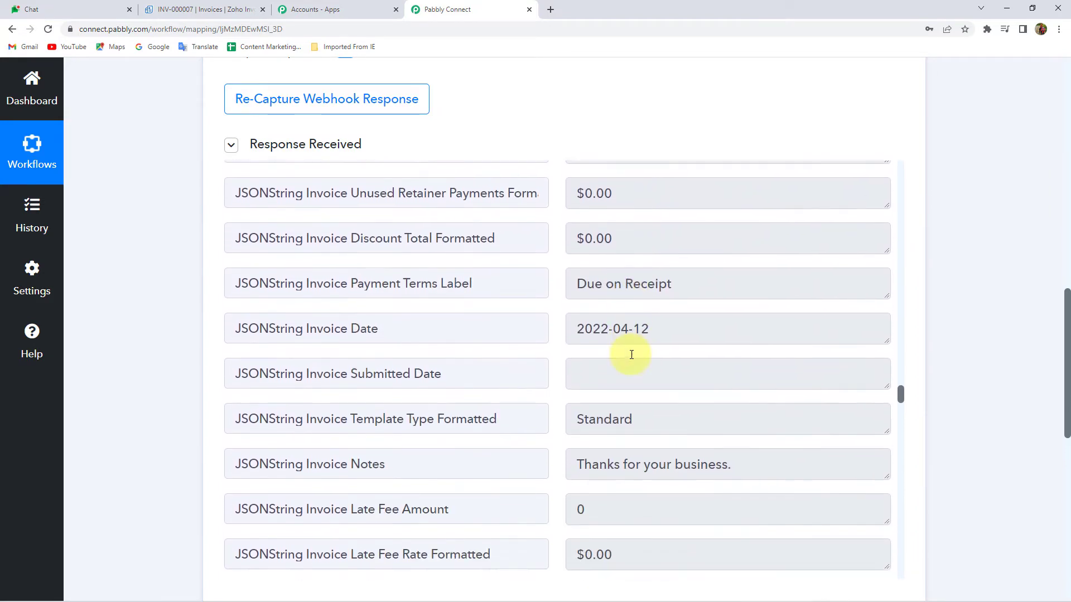
click(690, 329)
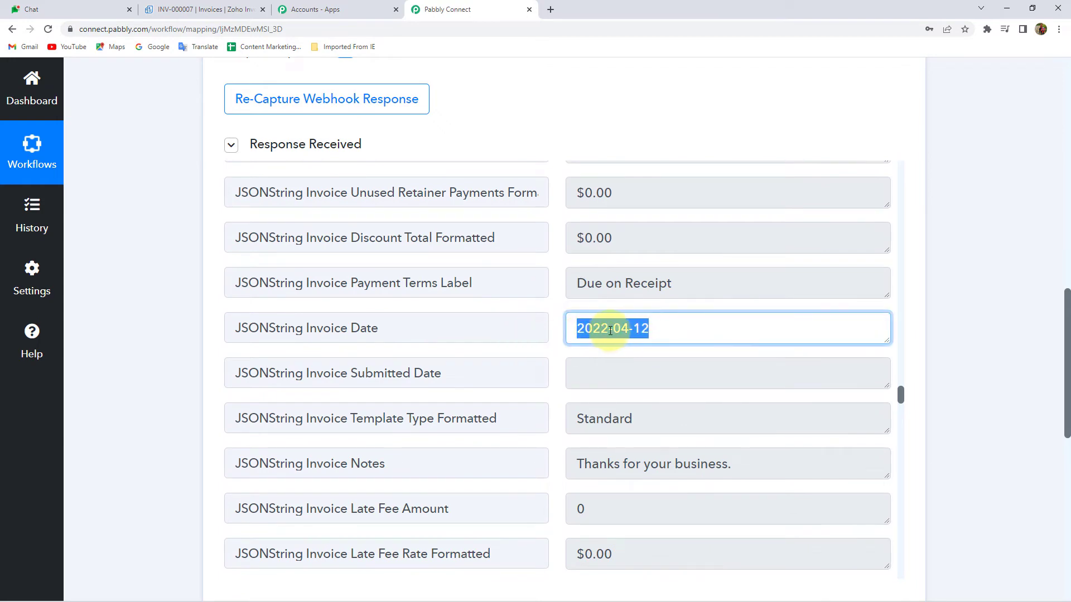
Enlarge the Invoice Url field and select the full invoice link for copying
scroll(606, 334, down, 7)
scroll(648, 318, down, 10)
scroll(620, 332, down, 12)
scroll(622, 360, down, 17)
scroll(621, 360, down, 20)
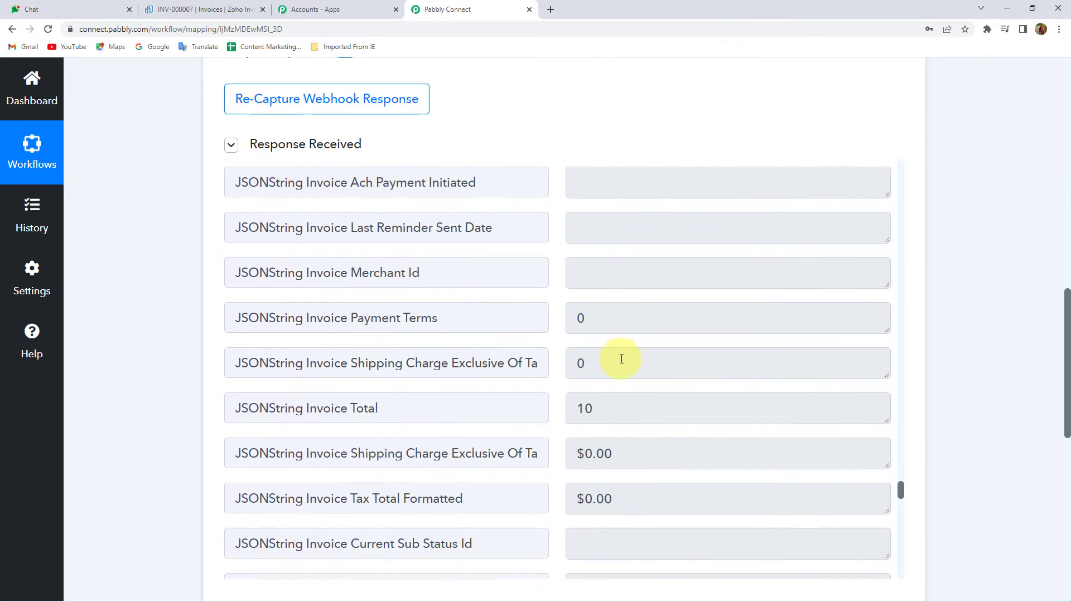
scroll(621, 360, down, 20)
scroll(621, 411, down, 1)
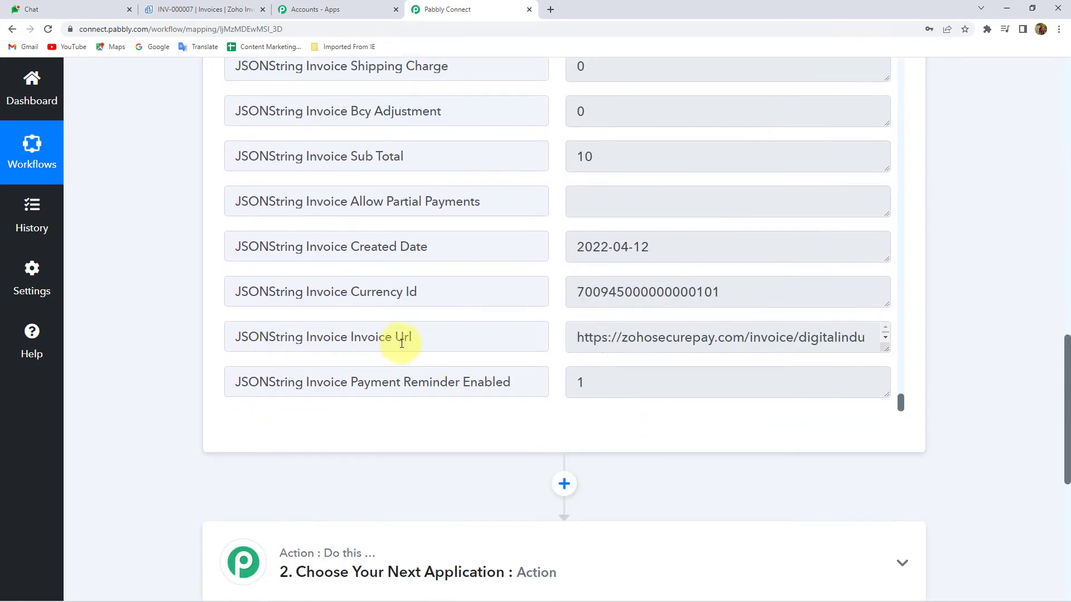
drag(886, 350, 882, 397)
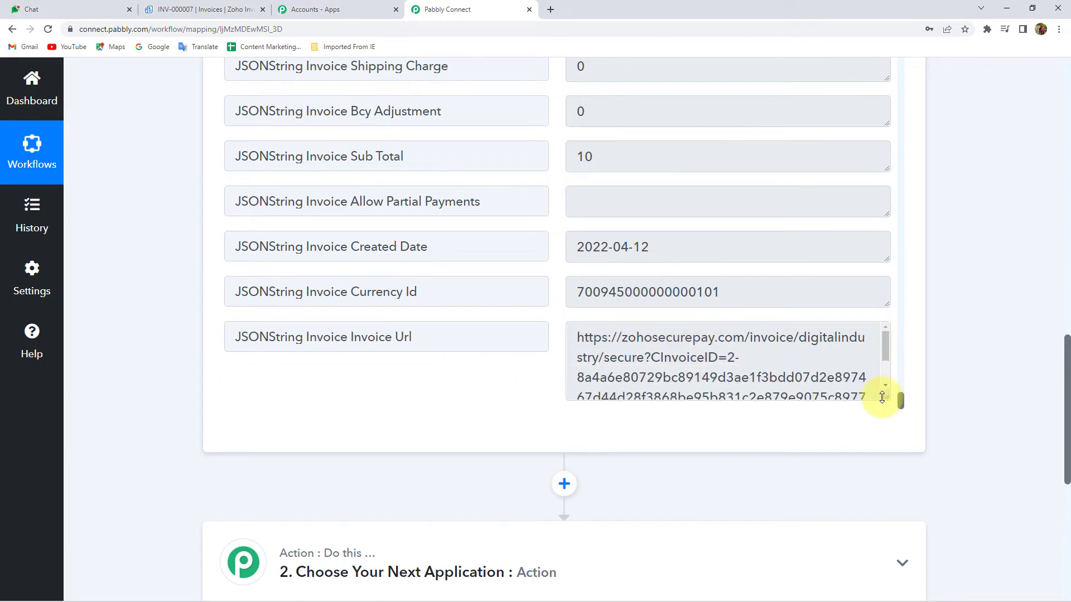
triple_click(645, 344)
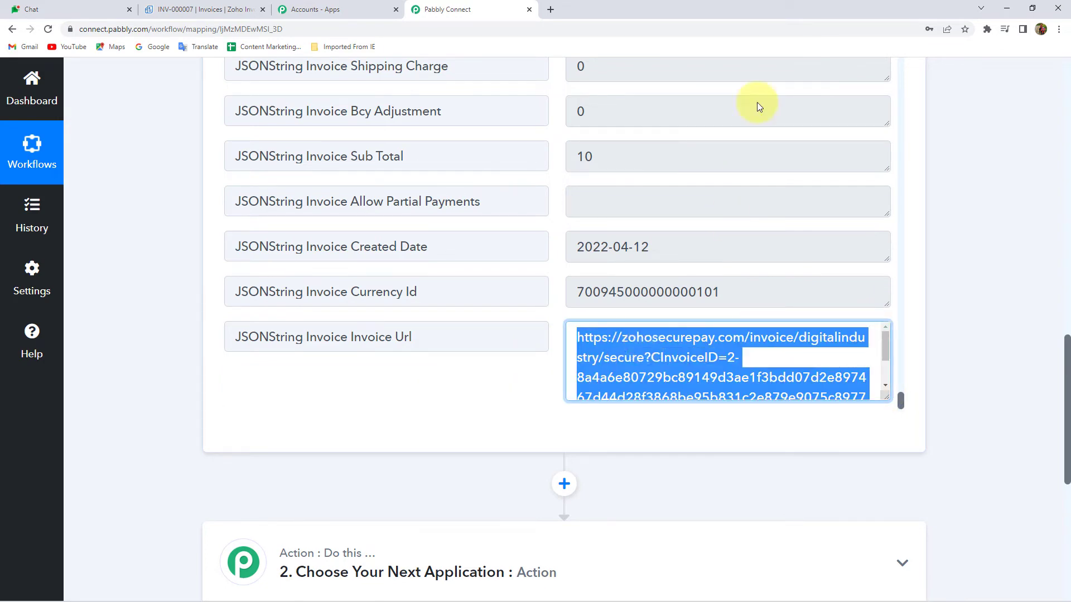
click(549, 10)
Load the pasted invoice URL and look over the INV-000007 invoice page
key(Return)
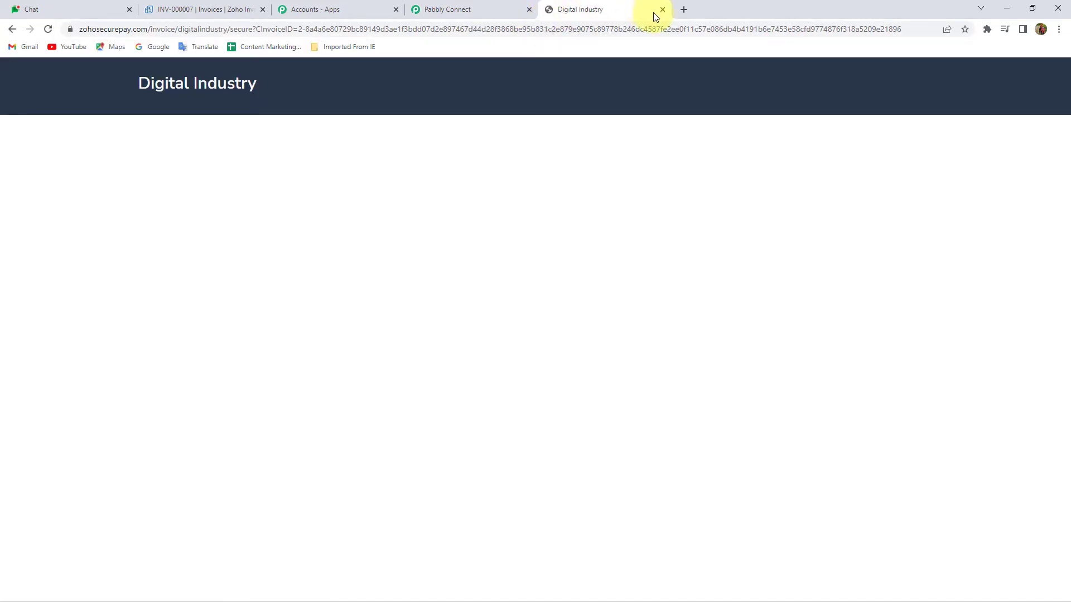
scroll(619, 262, down, 3)
scroll(622, 335, up, 3)
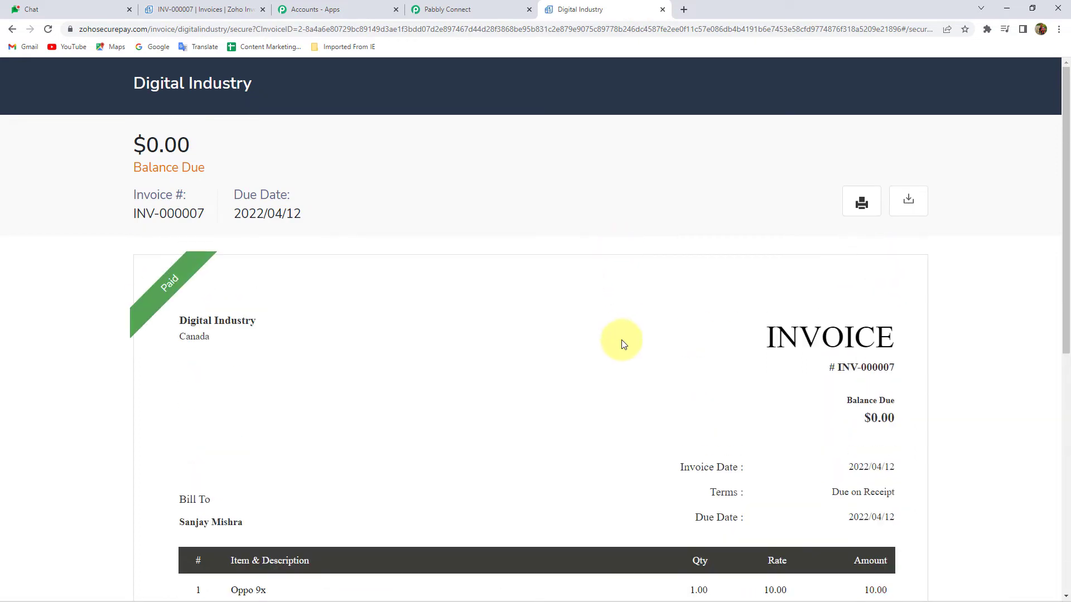
scroll(70, 301, down, 2)
scroll(70, 302, up, 2)
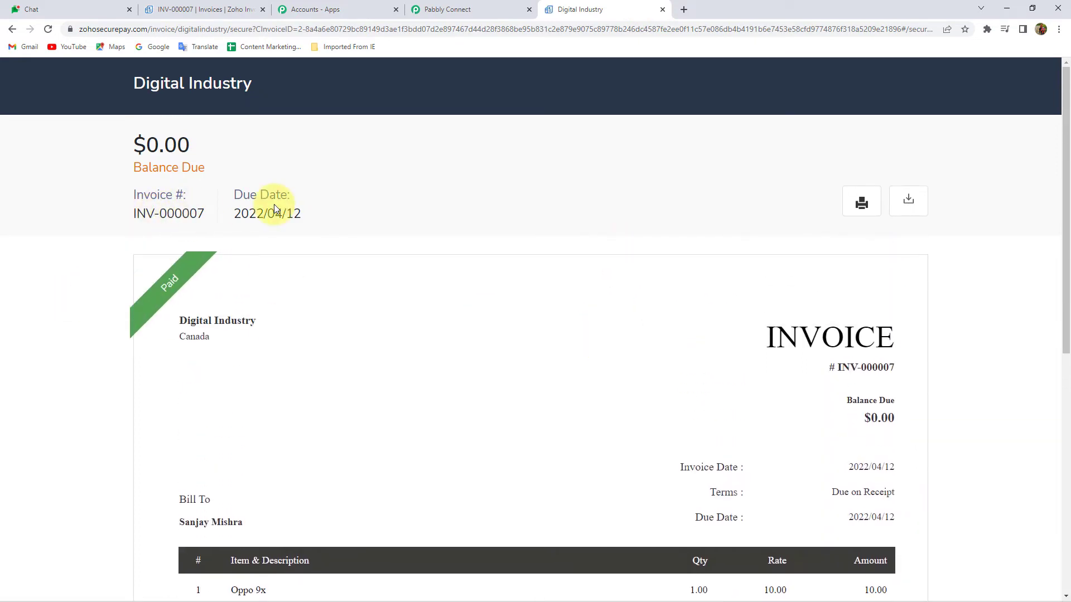
scroll(643, 354, down, 3)
scroll(791, 426, up, 1)
scroll(812, 407, down, 2)
scroll(813, 406, up, 2)
Close the invoice page and restore the invoice URL field to its normal size
click(663, 12)
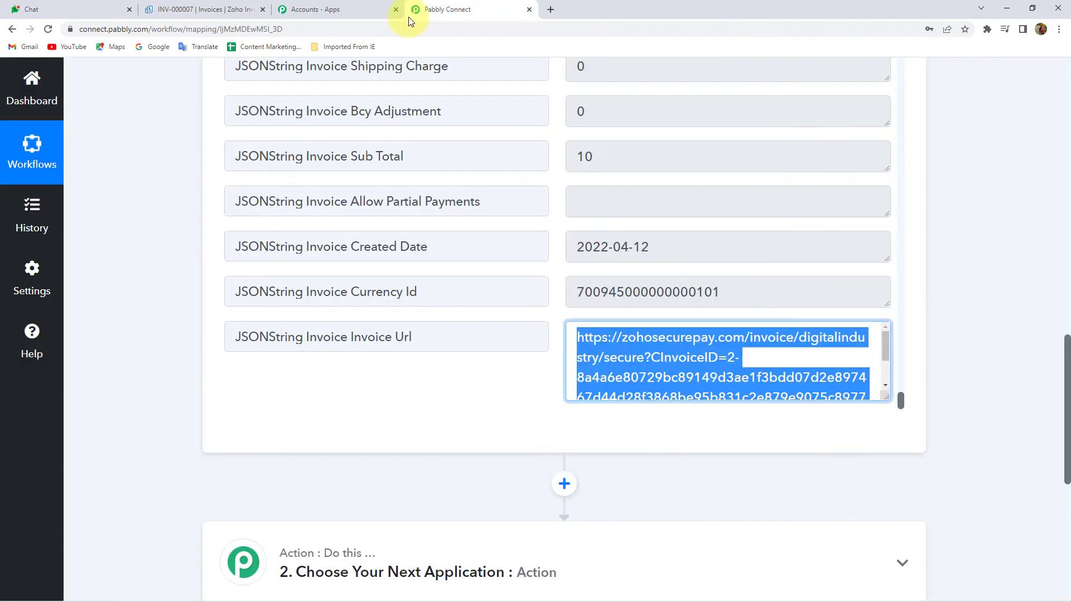
drag(888, 399, 881, 352)
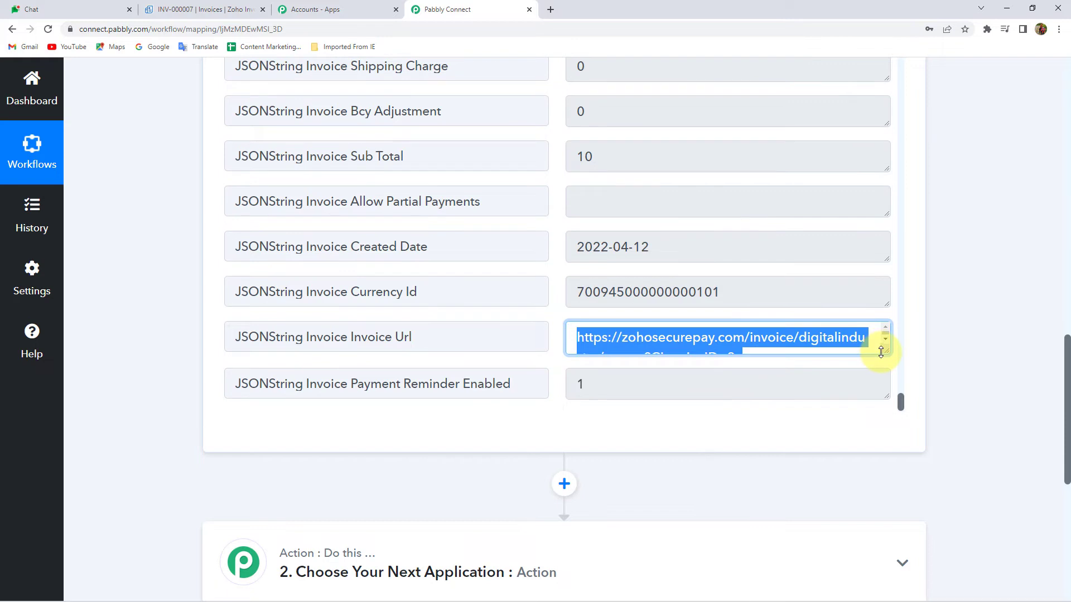
click(973, 327)
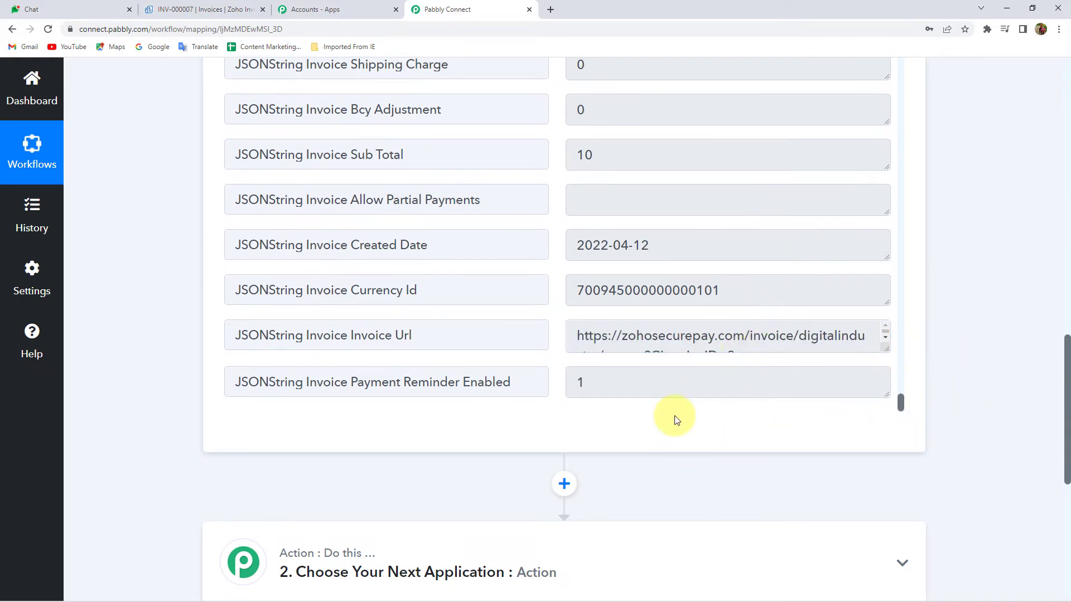
scroll(664, 410, down, 4)
Set the next action to Google Hangouts Chat with the Create Message event, and connect it
click(509, 332)
click(294, 443)
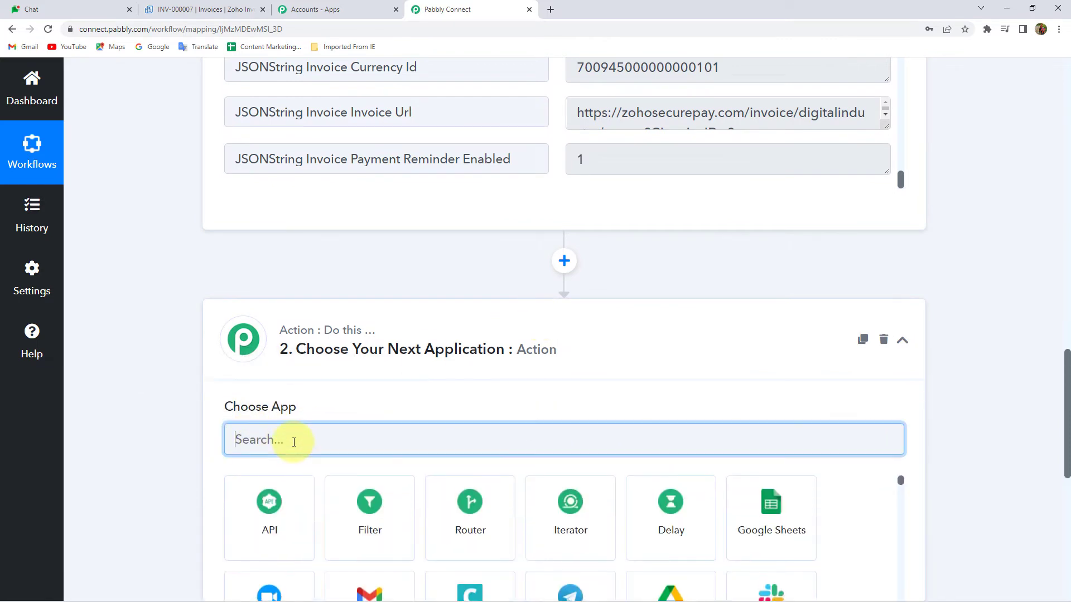
text(Han)
click(270, 512)
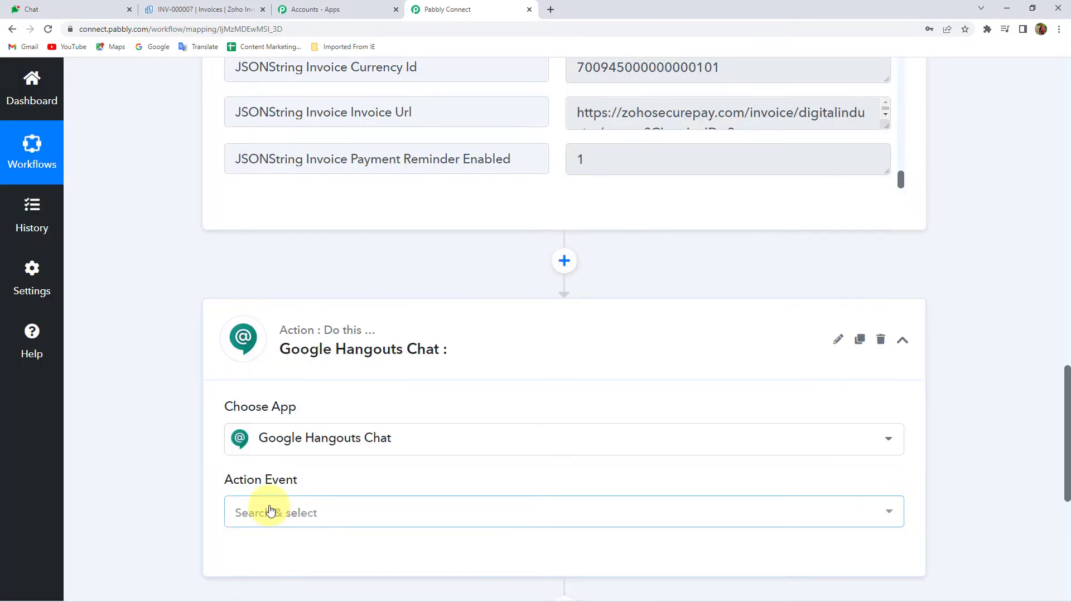
click(269, 510)
click(268, 471)
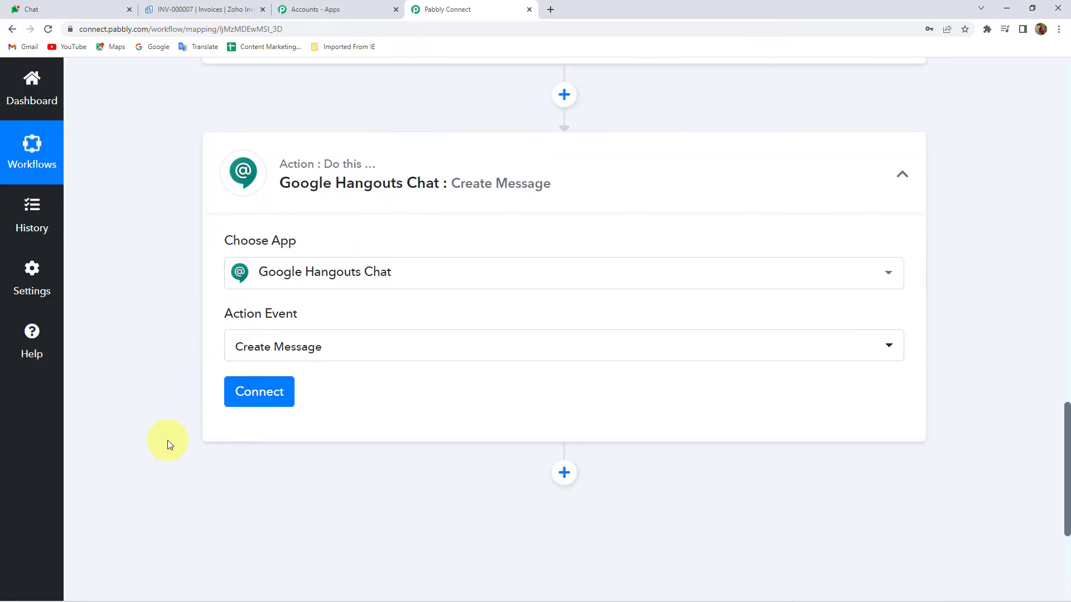
click(256, 393)
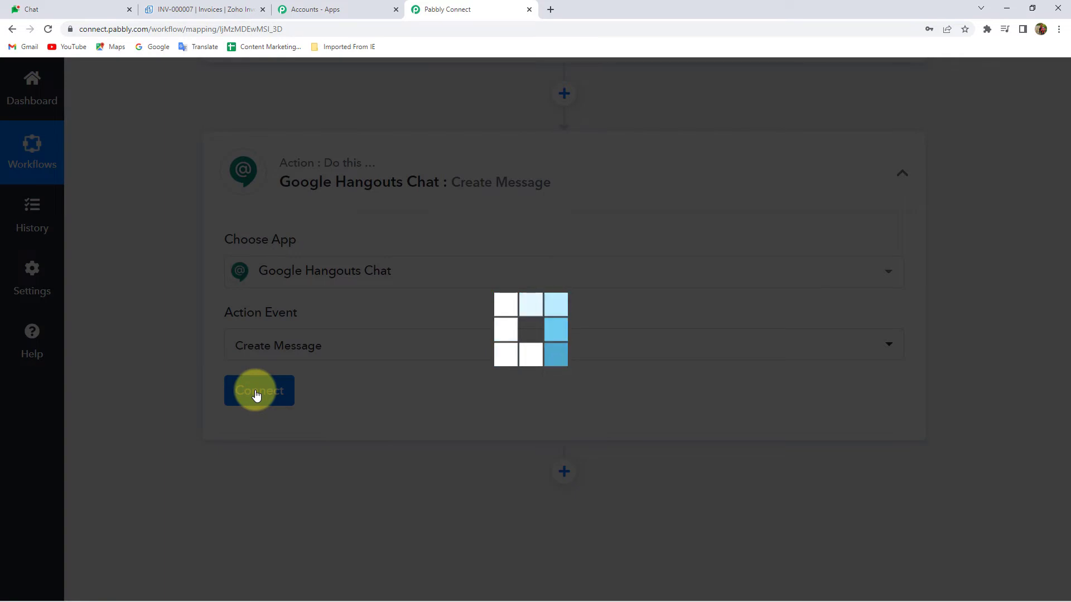
scroll(174, 373, down, 3)
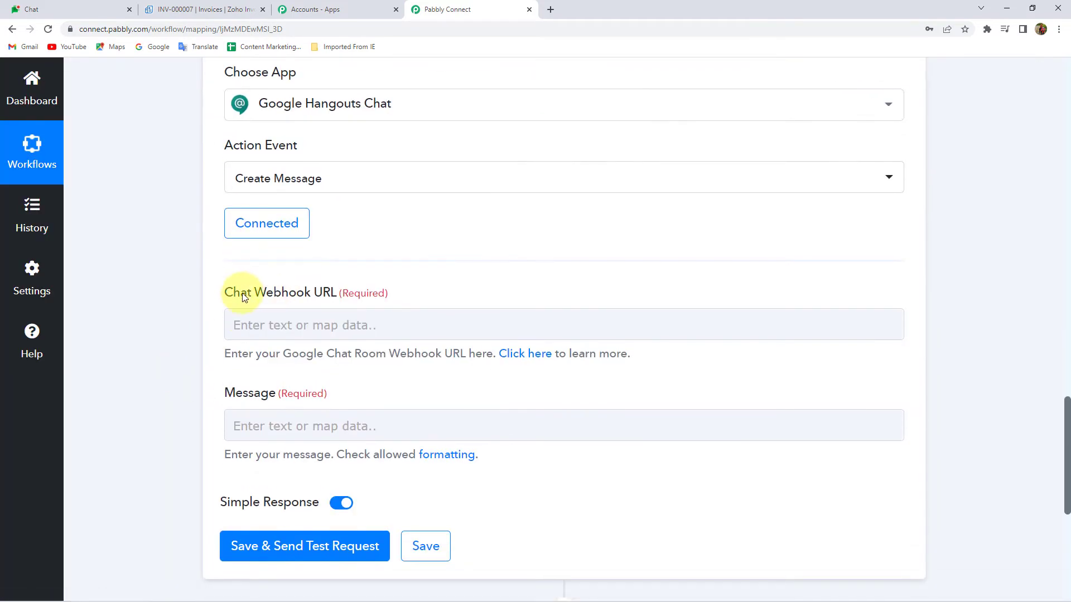
Switch from the Pabbly Connect workflow to the Google Chat tab
click(306, 299)
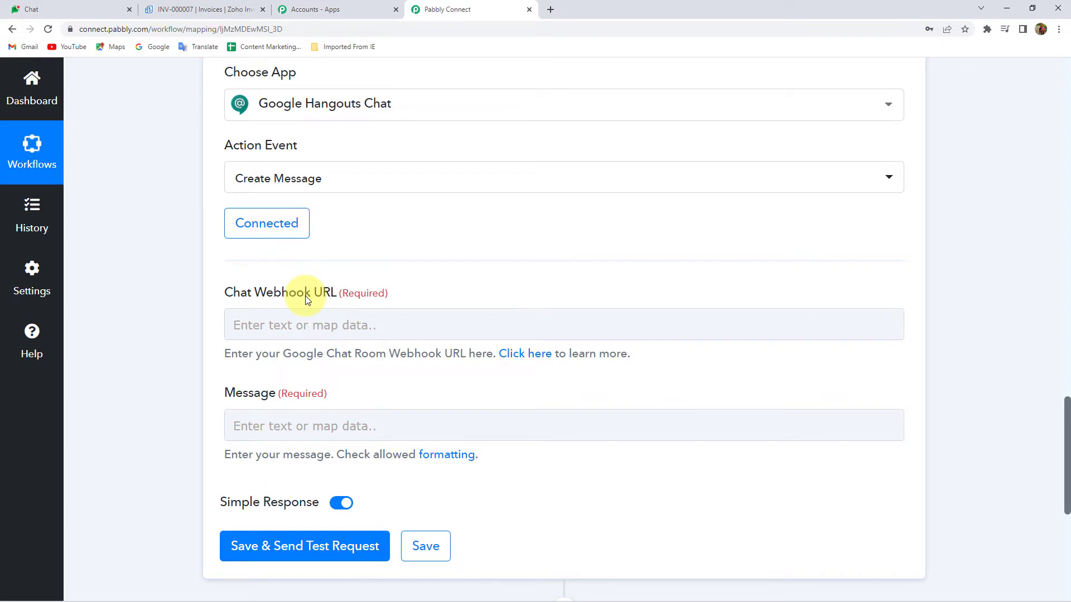
click(89, 5)
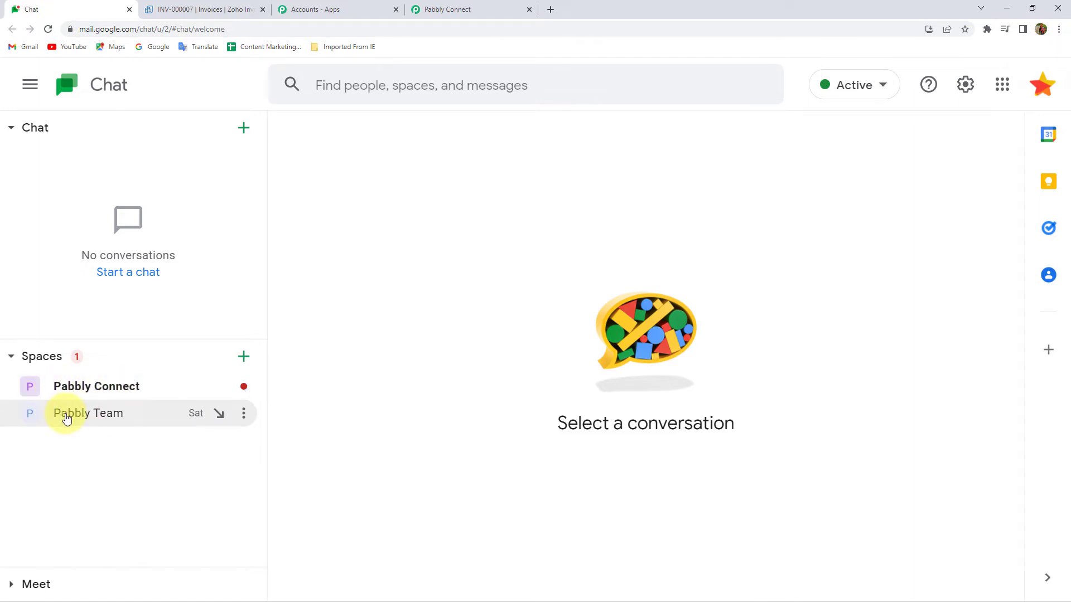
Open the Pabbly Team space's incoming webhooks and delete the ThriveCart Integration webhook
click(66, 418)
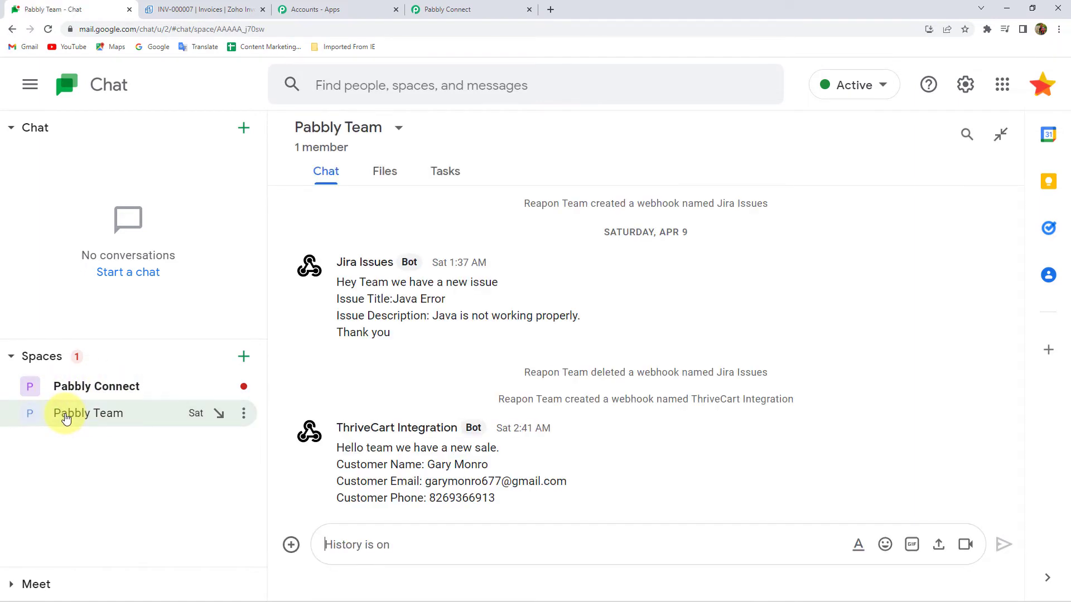
click(66, 420)
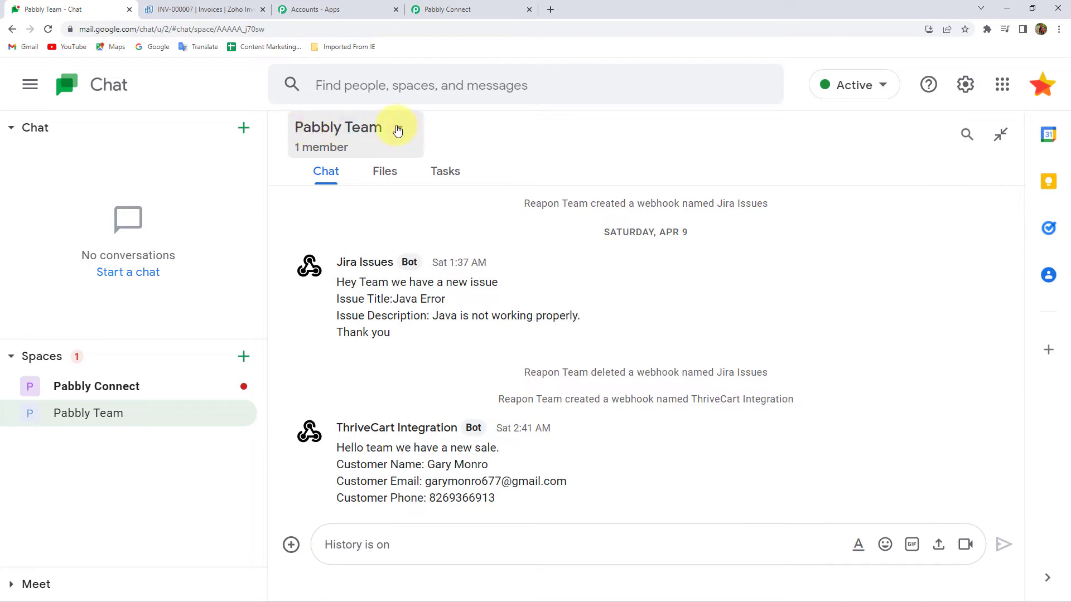
click(397, 129)
click(383, 239)
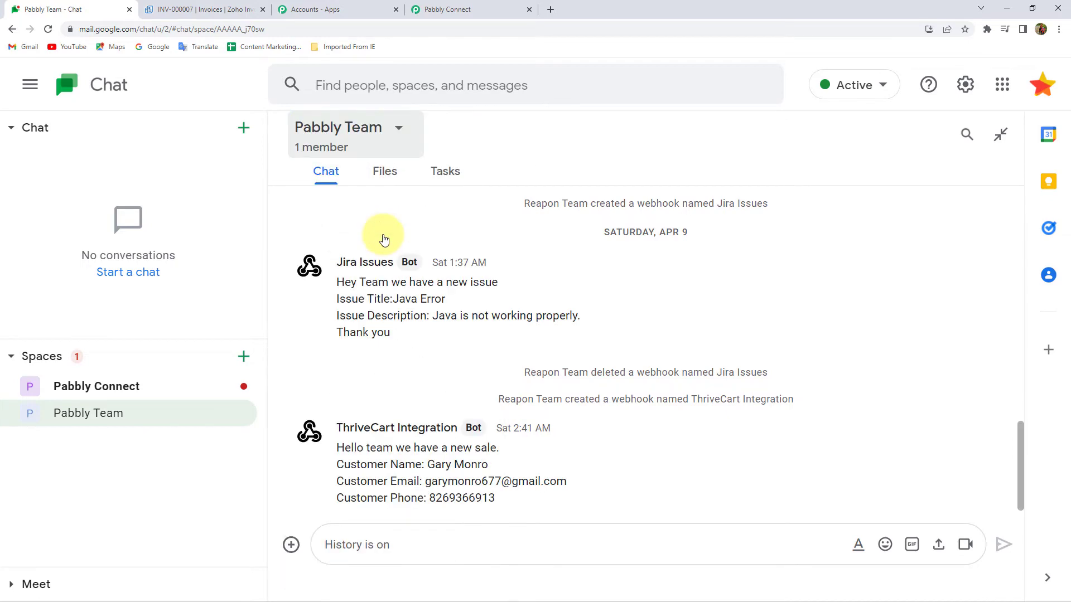
click(753, 504)
click(682, 512)
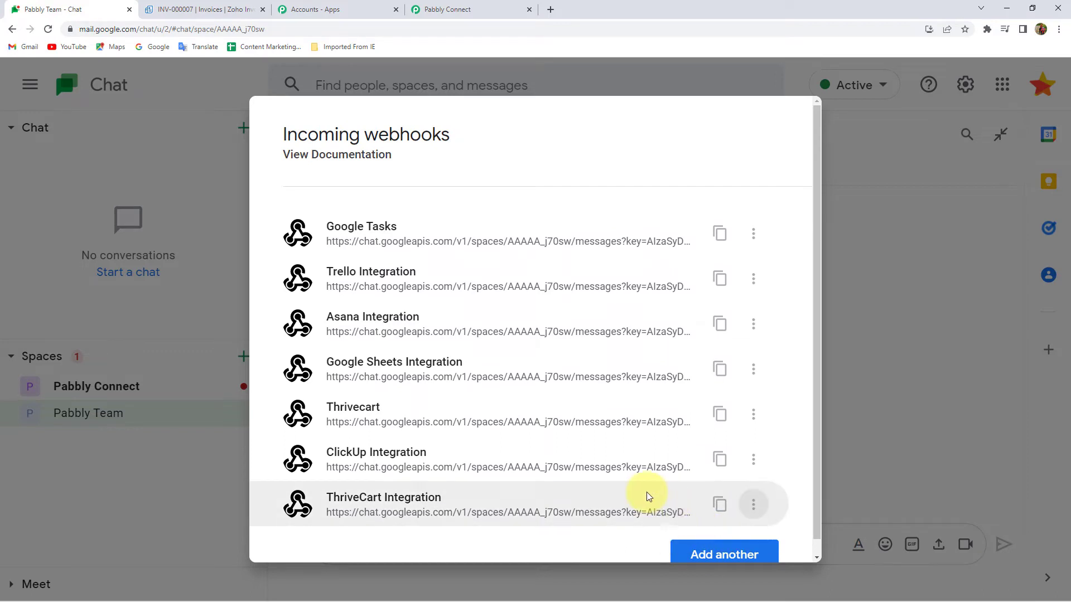
Add a 'Zoho Invoice' webhook, copy its URL and return to the Chat Webhook URL field
click(741, 514)
scroll(371, 306, down, 3)
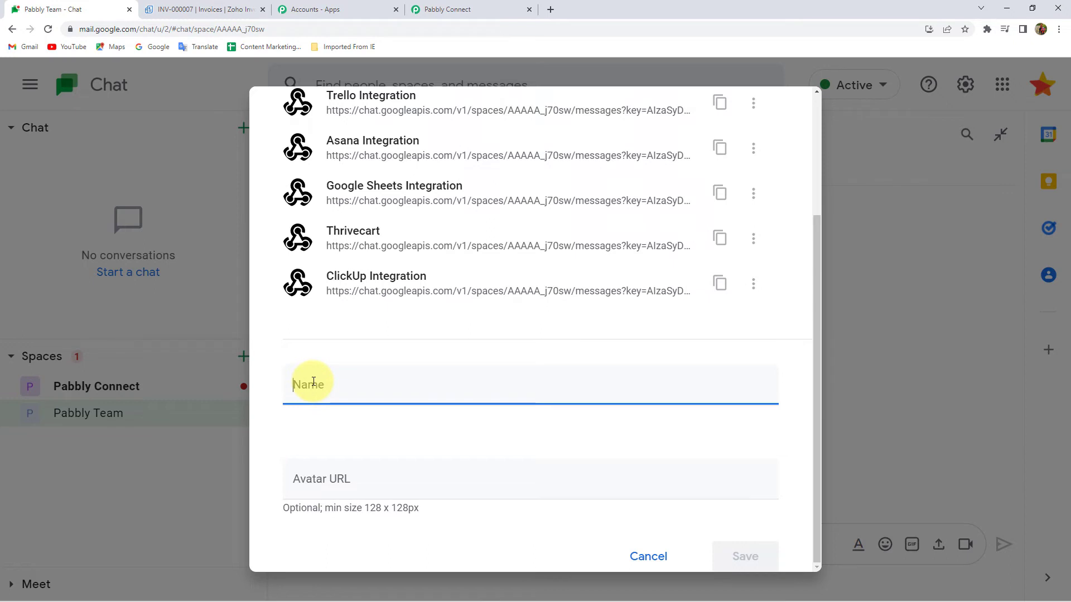
text(Zoho)
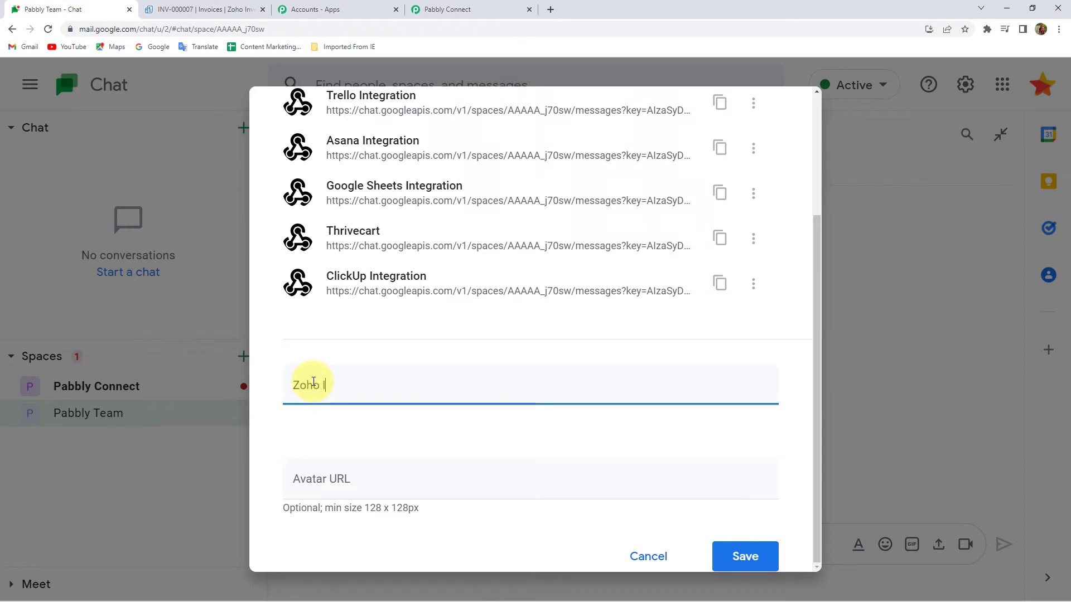
text( Invoice)
key(Return)
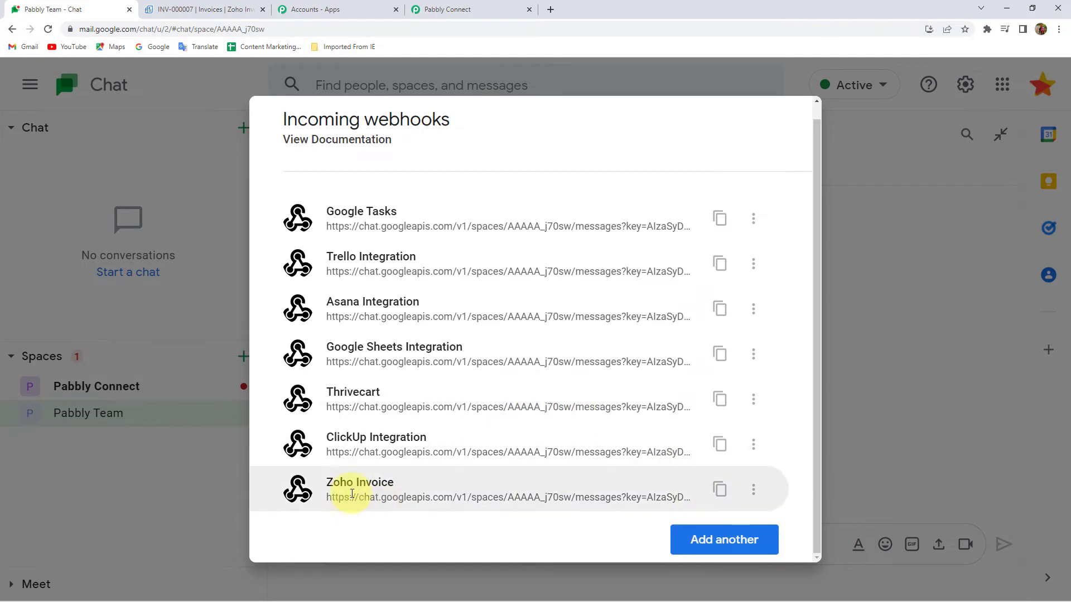
click(720, 490)
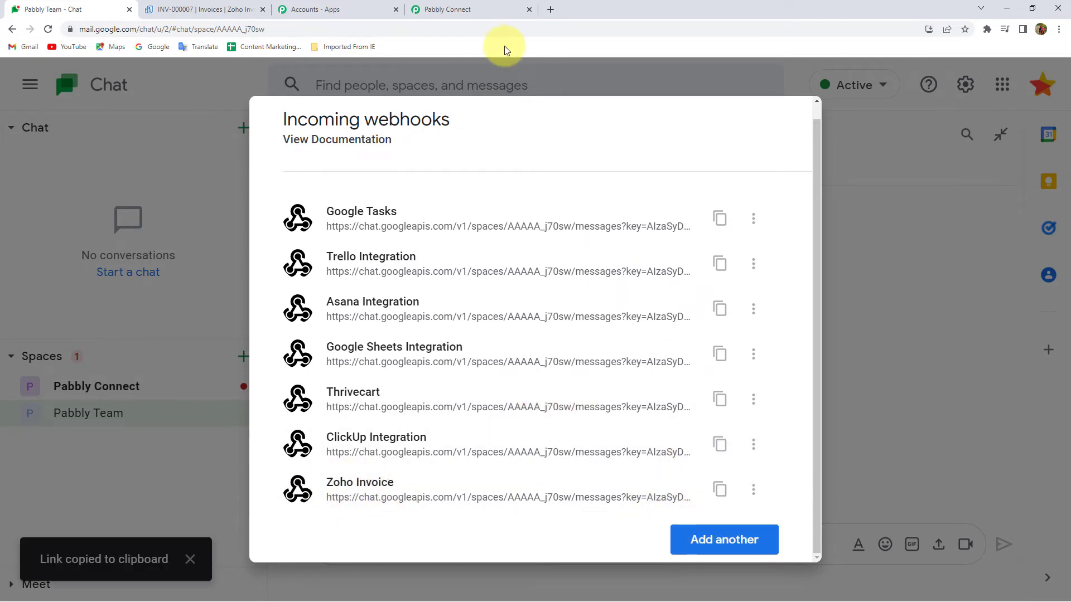
click(485, 9)
click(260, 324)
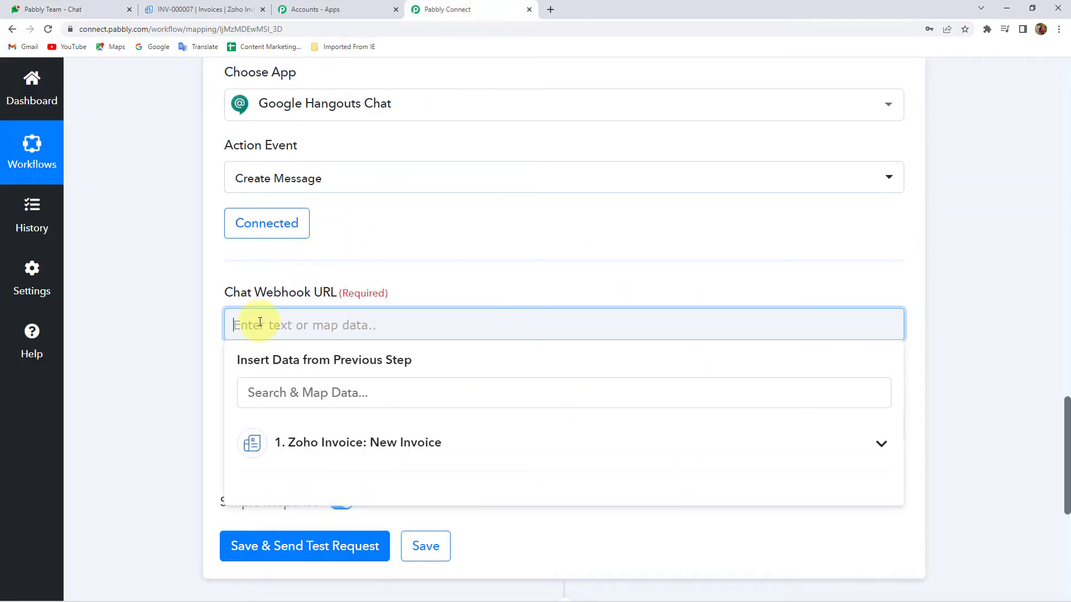
Paste the copied Zoho Invoice webhook URL into the Chat Webhook URL field
key(ctrl+v)
click(210, 331)
scroll(210, 333, down, 3)
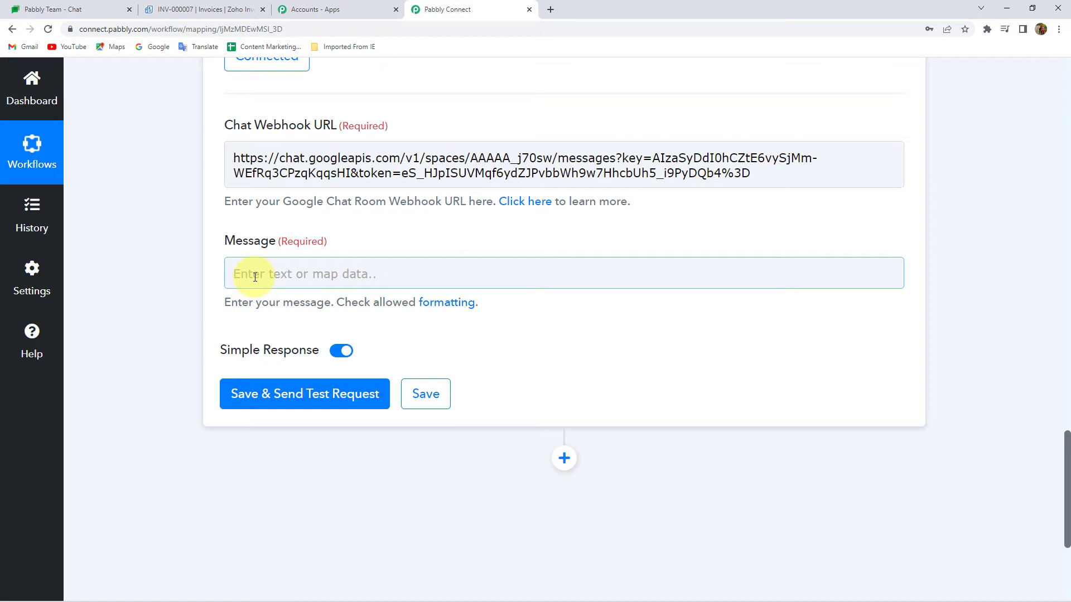
Paste the message template and split Invoice No, Customer Name, Product, Amount, Invoice URL onto separate lines
click(255, 277)
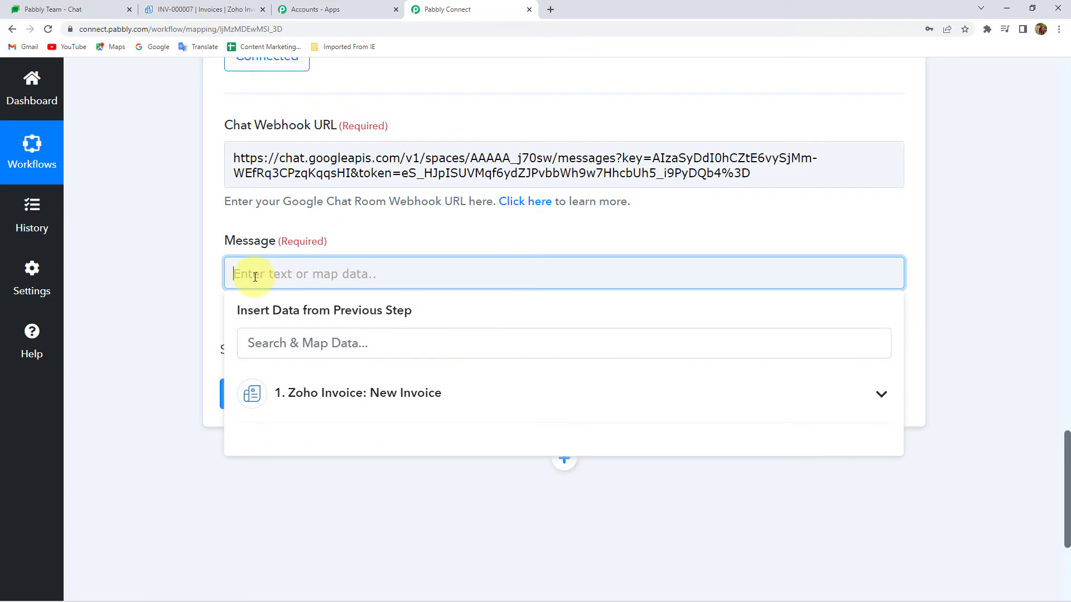
key(ctrl+v)
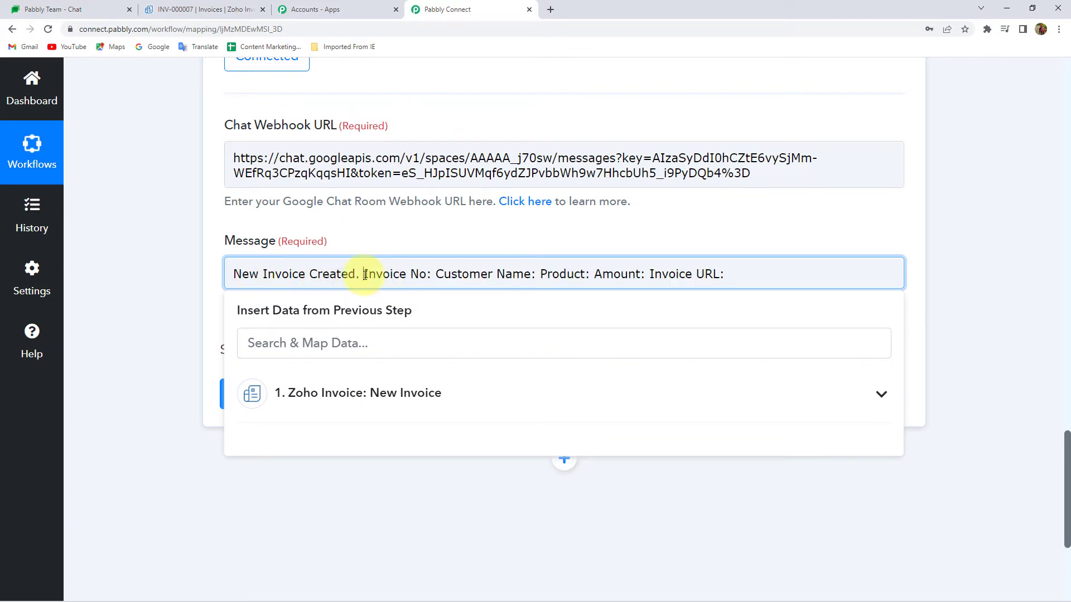
click(363, 274)
key(Return)
key(Return)
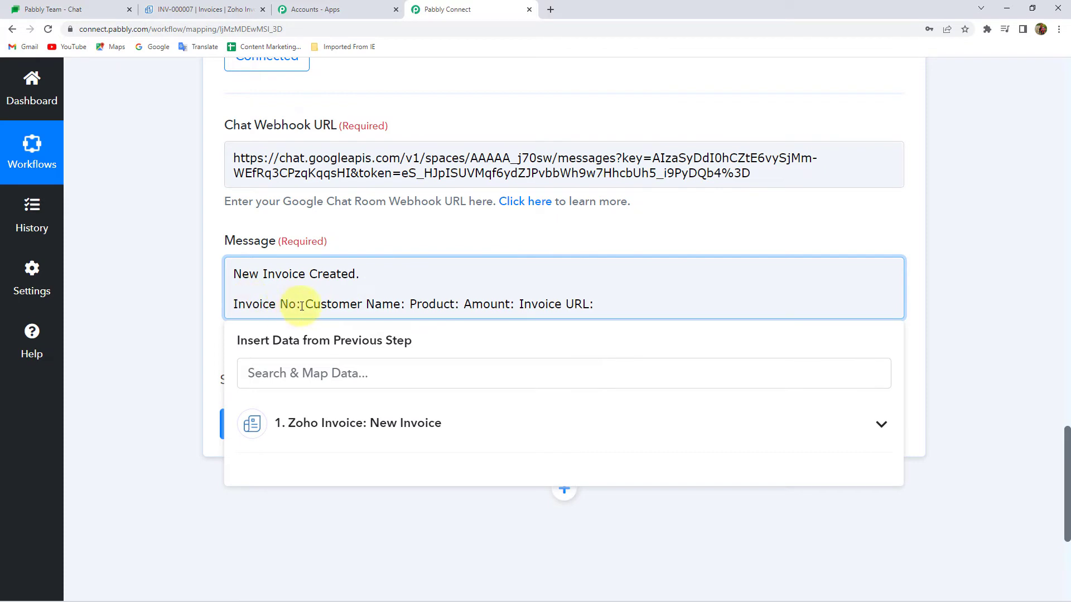
click(301, 305)
key(Return)
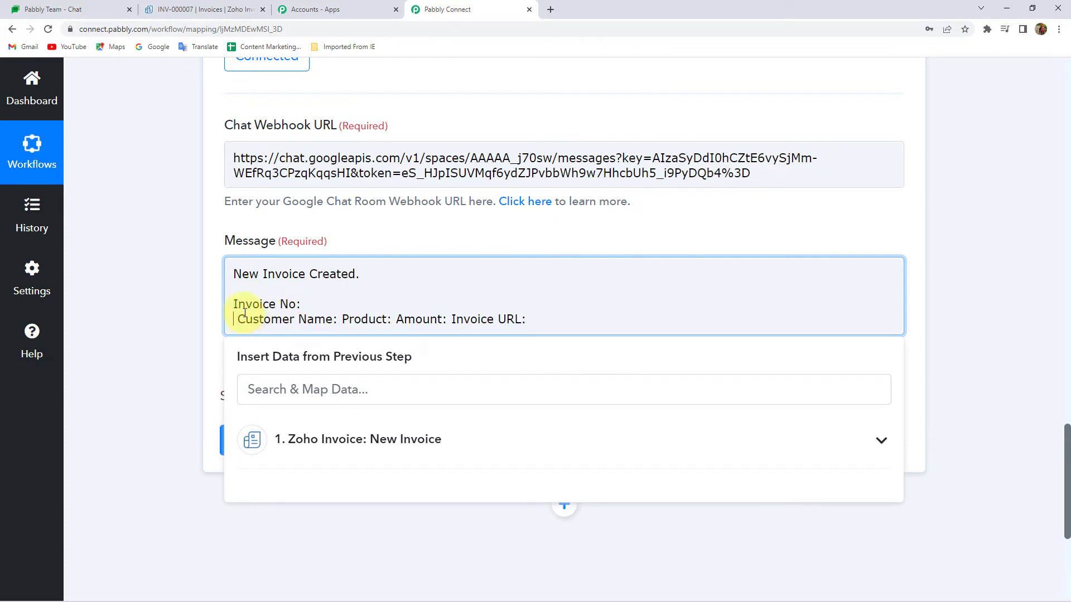
key(BackSpace)
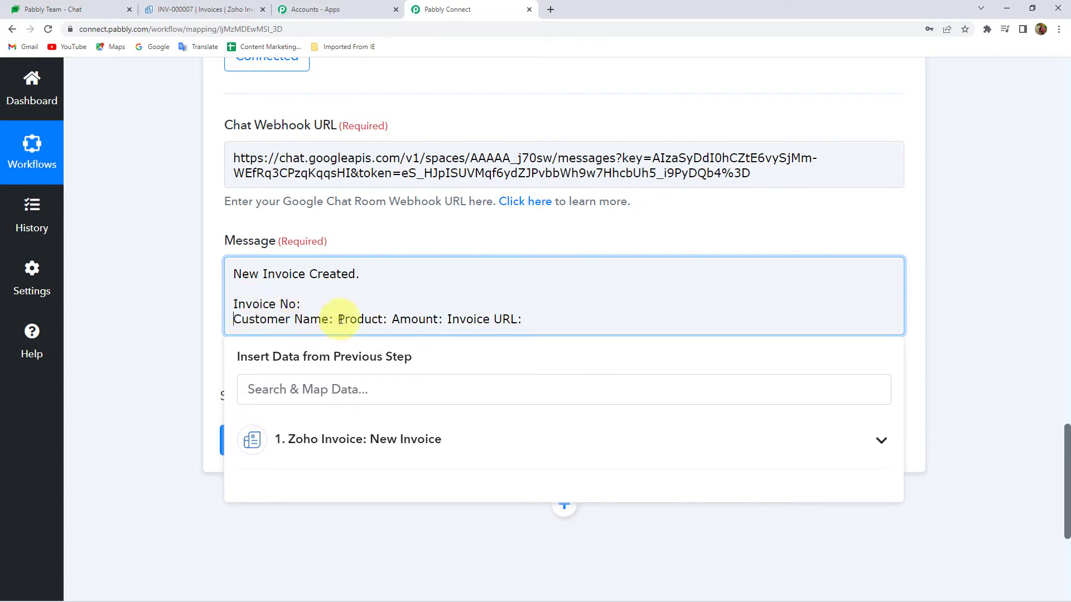
click(339, 319)
key(Return)
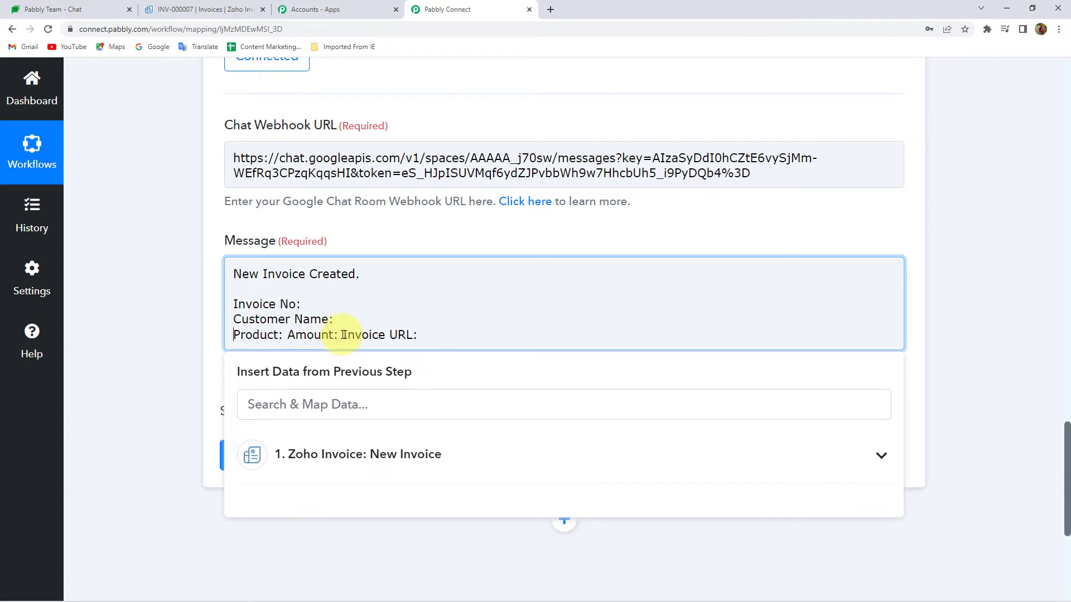
key(Return)
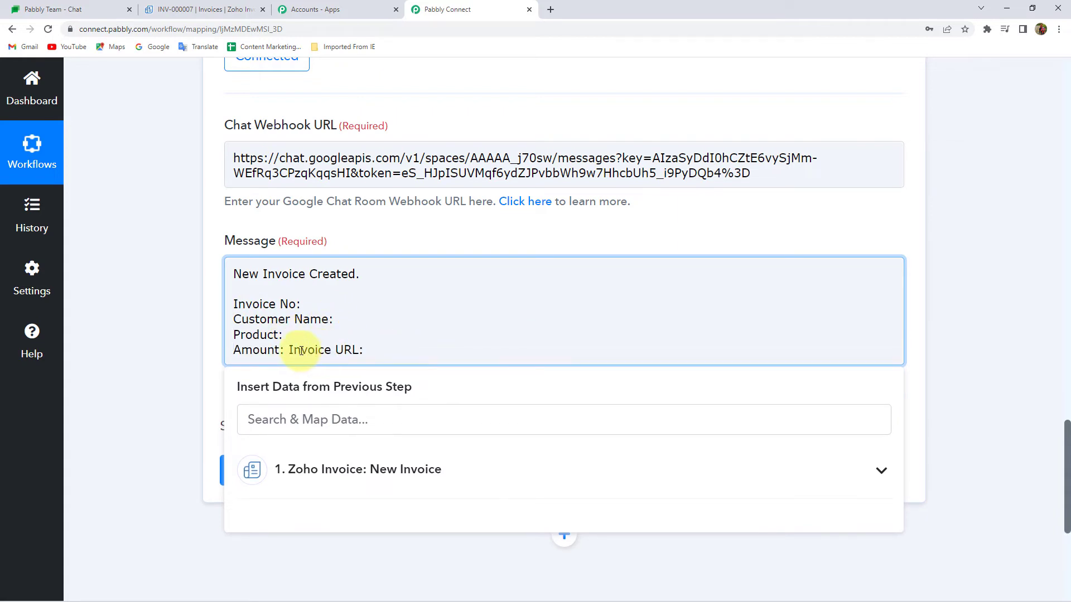
click(287, 350)
key(Return)
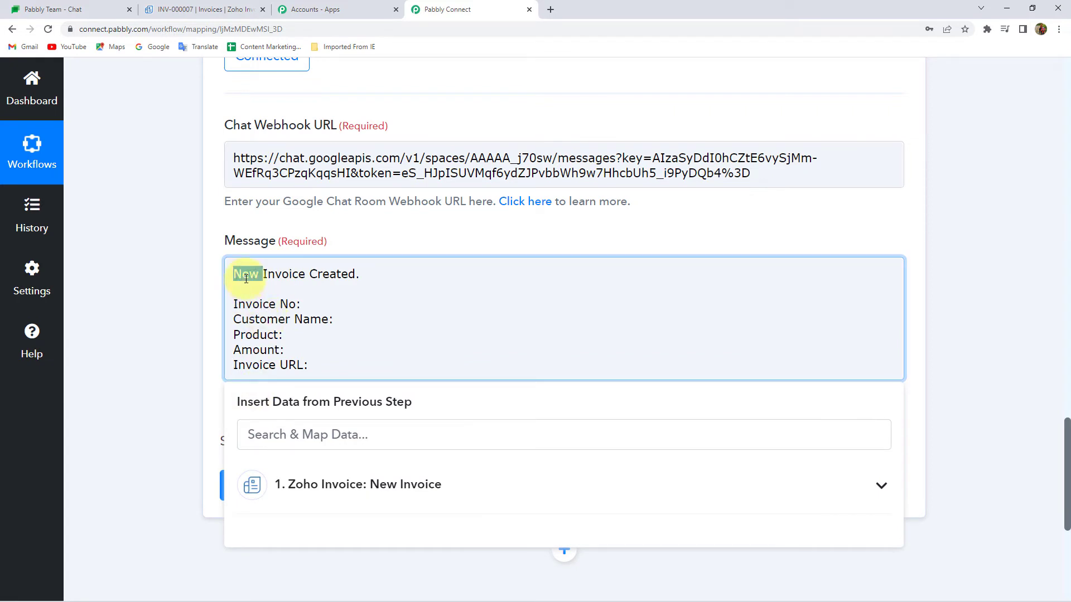
drag(245, 277, 283, 371)
click(304, 350)
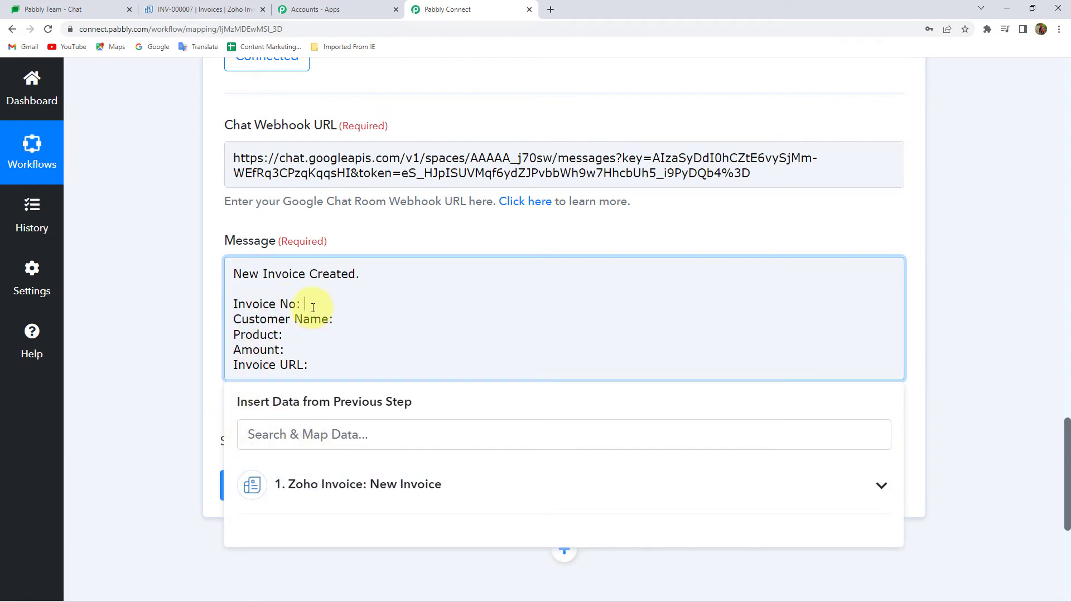
Map the Zoho Invoice Number (INV-000007) after the Invoice No label
scroll(209, 346, down, 1)
click(241, 379)
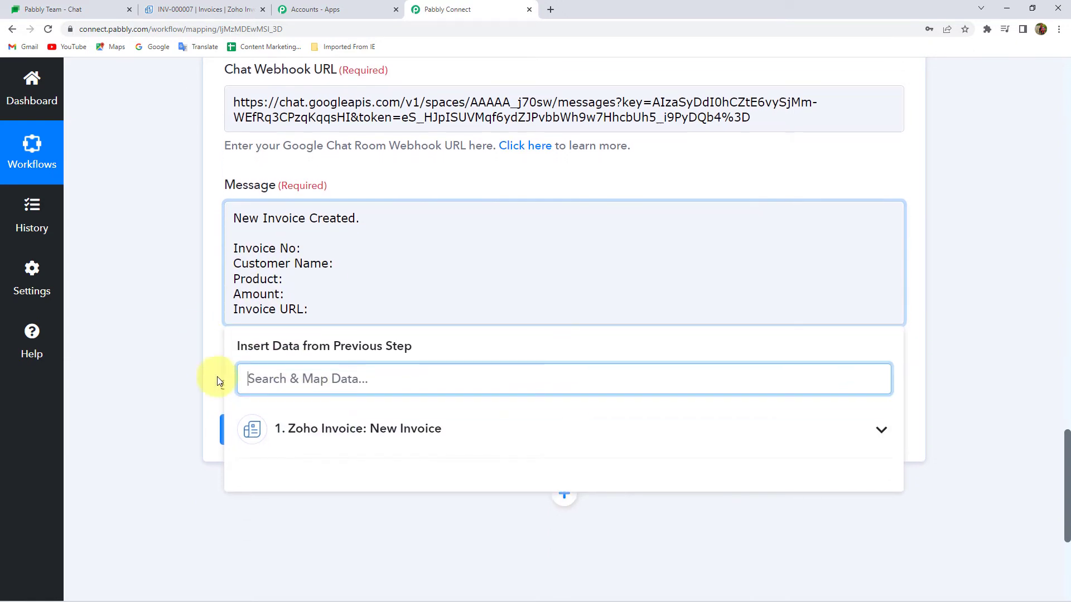
click(309, 437)
scroll(184, 406, down, 1)
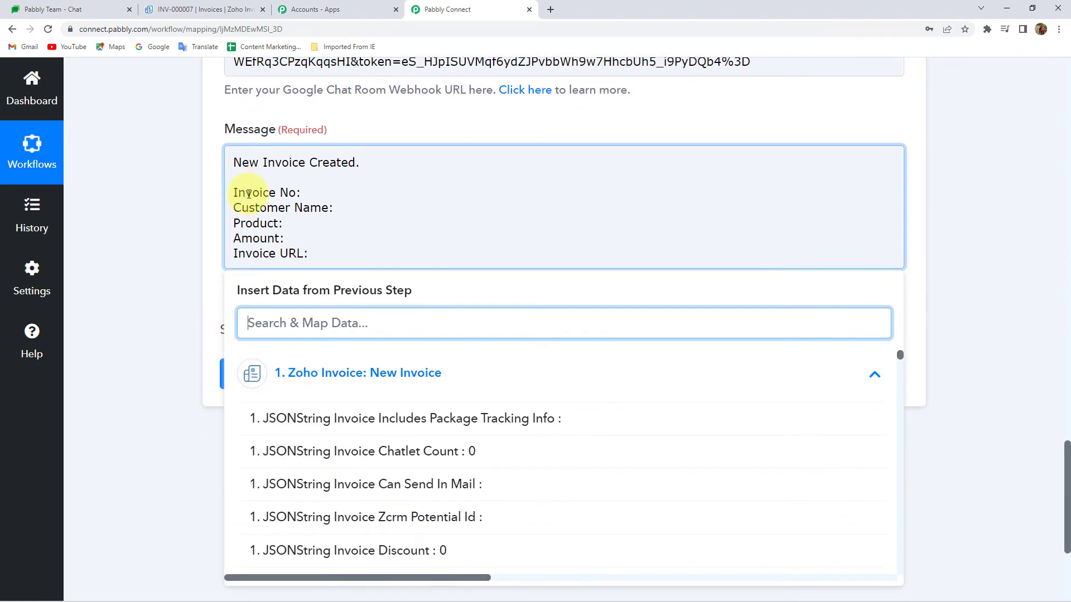
text(in)
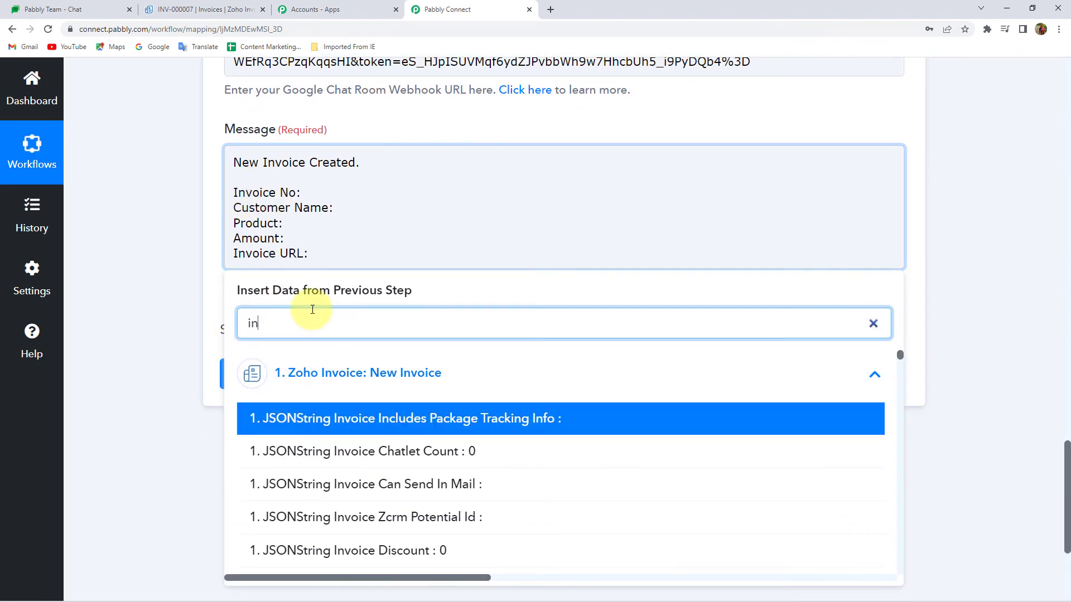
text(voice n)
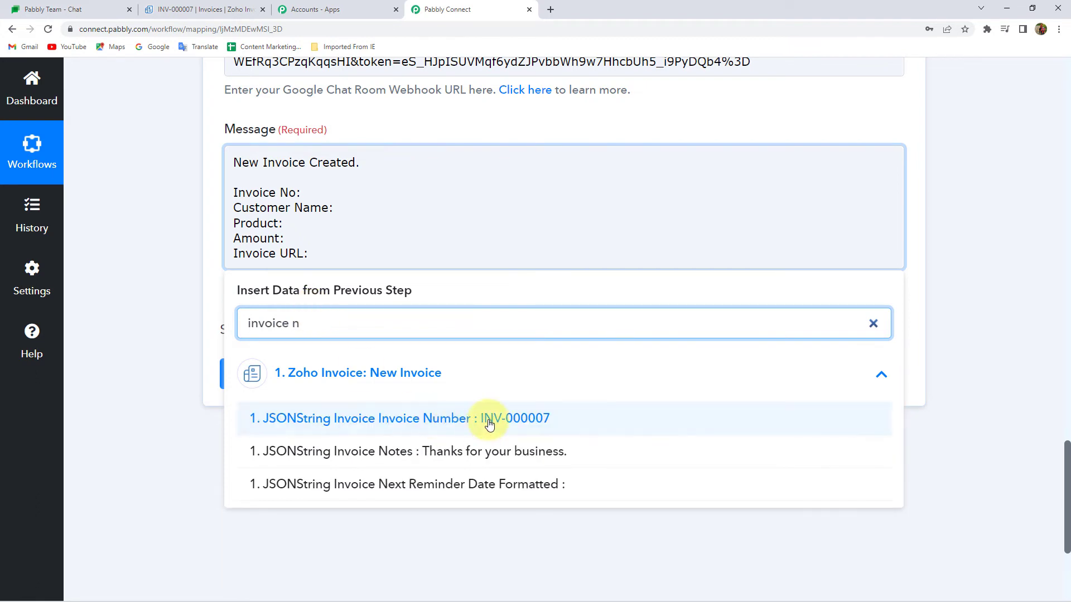
click(490, 422)
click(217, 228)
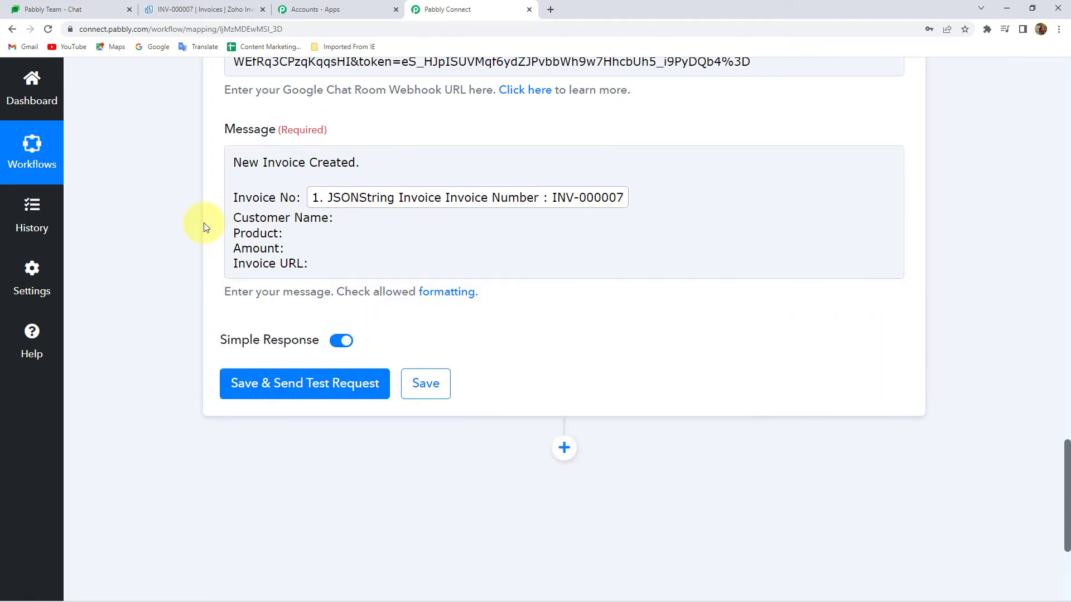
Map the Zoho Invoice customer name field after the Customer Name label
click(348, 220)
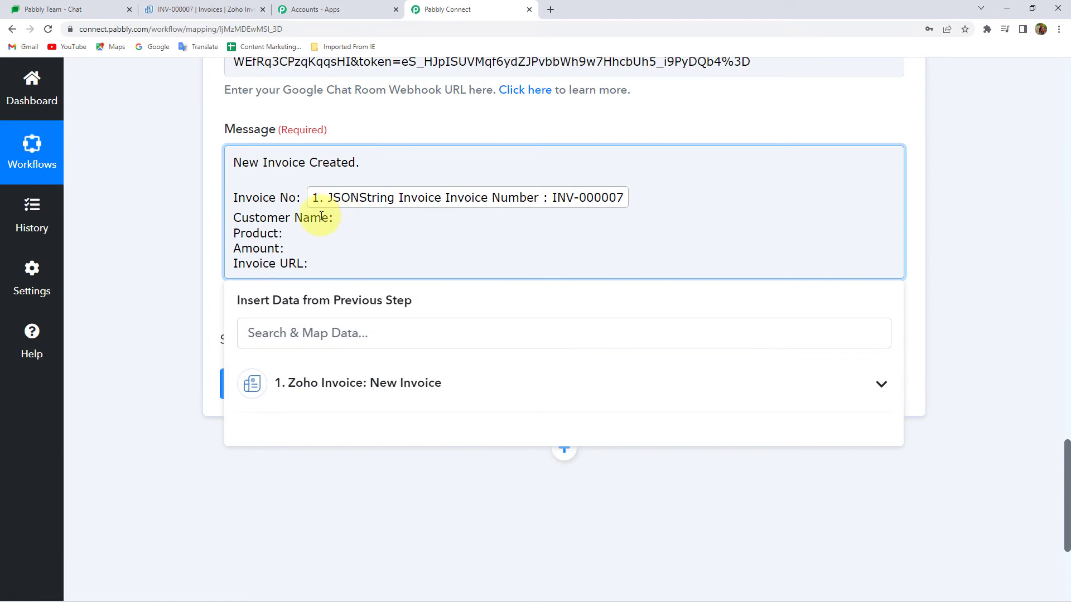
click(335, 385)
click(316, 333)
text(cut)
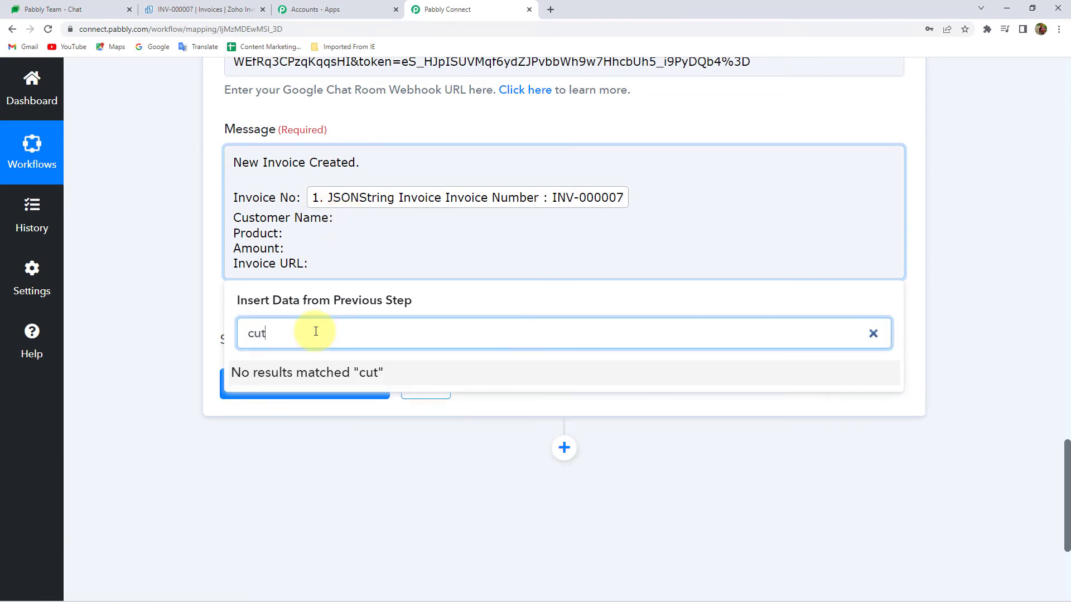
key(BackSpace)
text(stomer na)
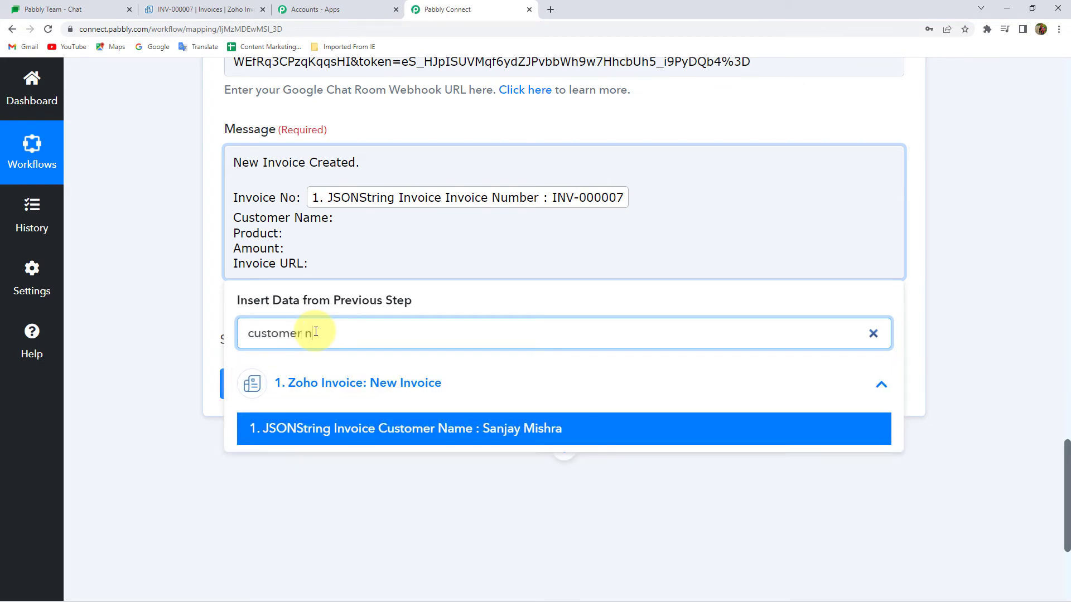
click(445, 430)
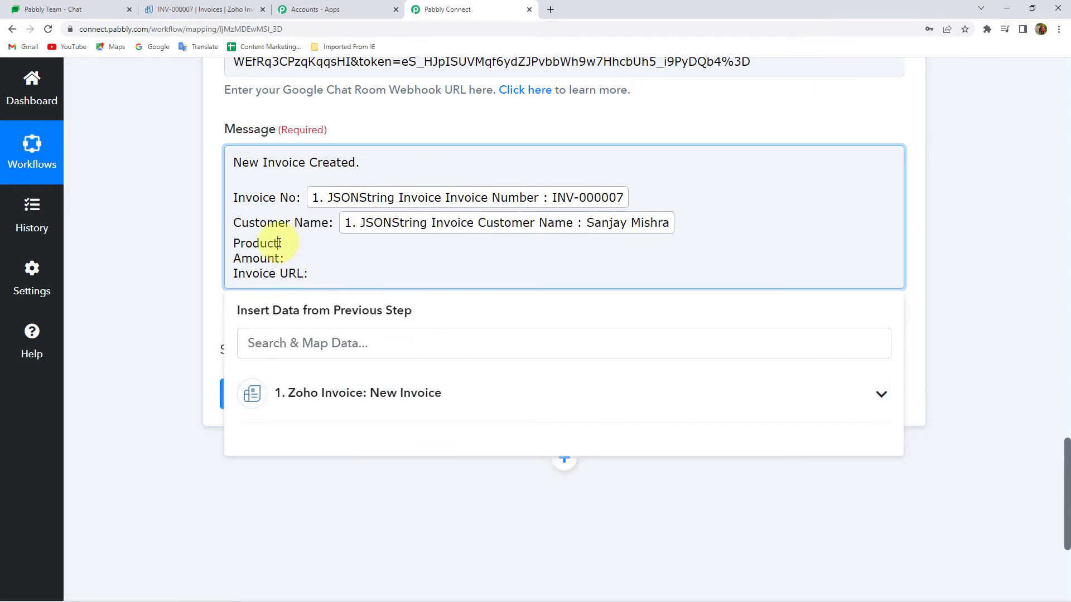
Search the Zoho Invoice data fields for the line item name
click(282, 390)
click(316, 344)
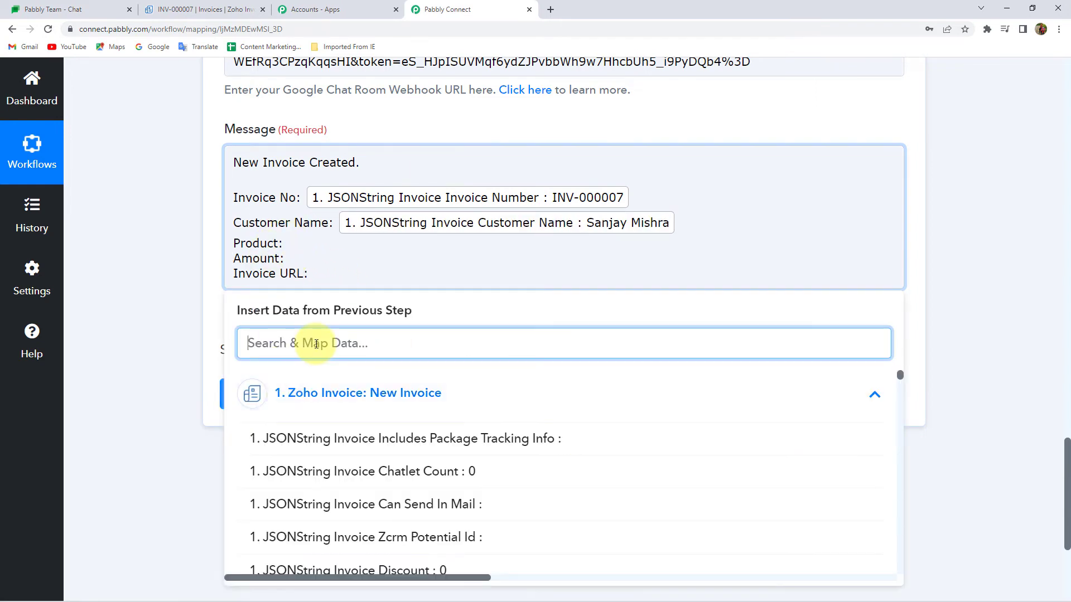
text(item)
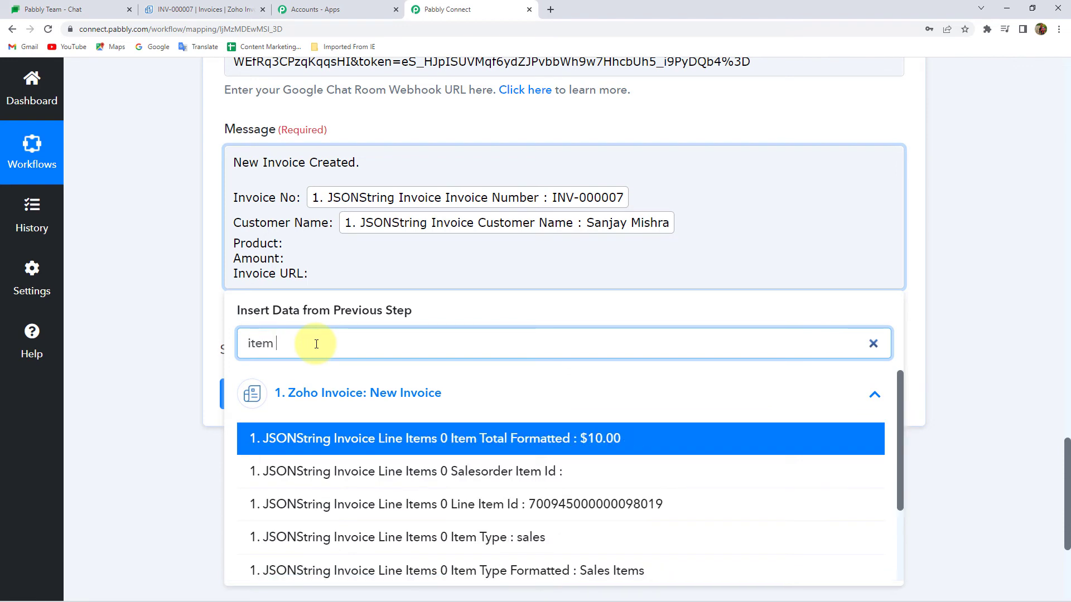
text( na)
key(BackSpace)
key(BackSpace)
scroll(385, 471, down, 2)
scroll(390, 502, up, 3)
scroll(401, 517, down, 3)
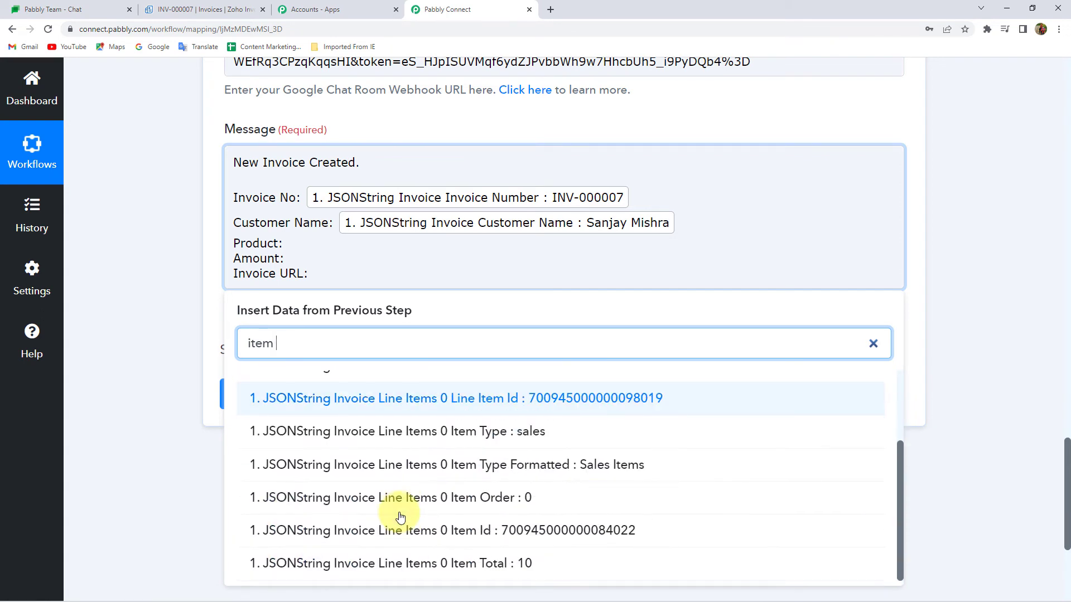
scroll(390, 474, up, 3)
double_click(249, 349)
click(179, 347)
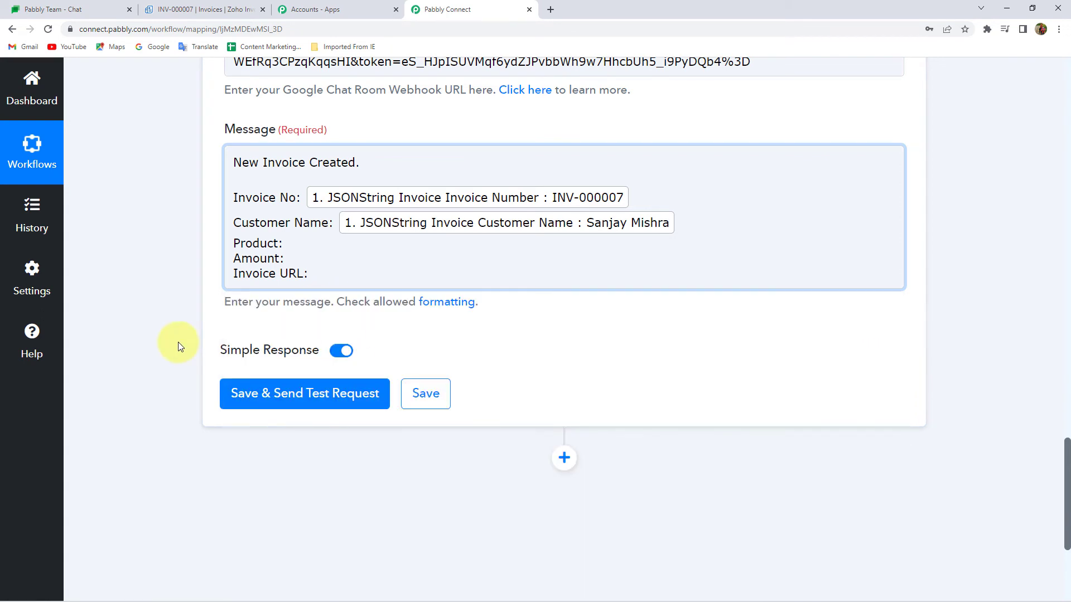
Insert the Line Items 0 Name field (Oppo 9x) after the Product label
click(299, 246)
click(284, 242)
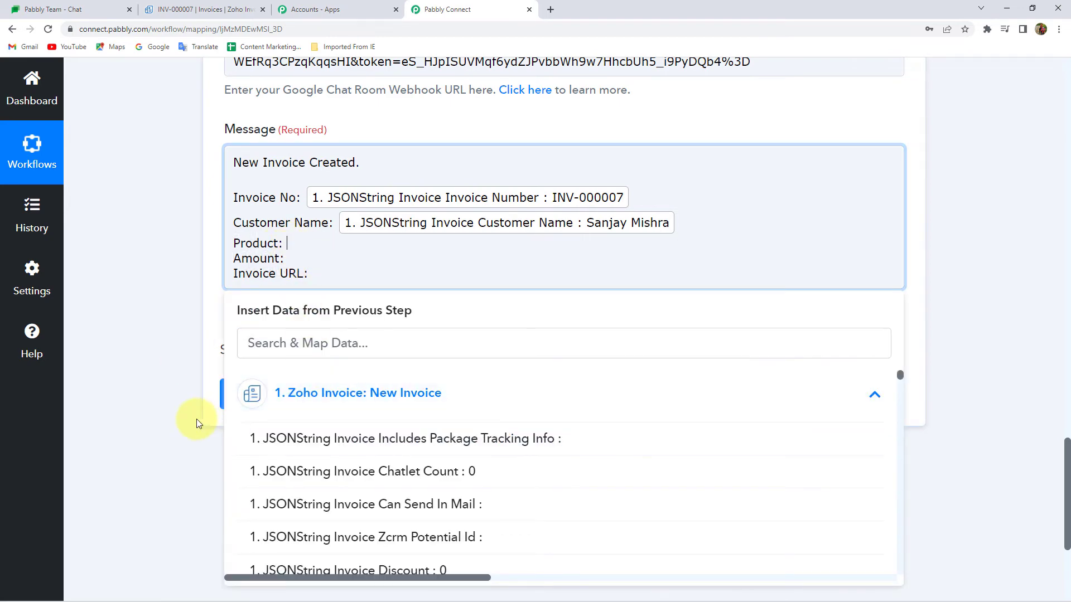
scroll(191, 418, down, 4)
scroll(354, 389, down, 4)
scroll(404, 334, down, 10)
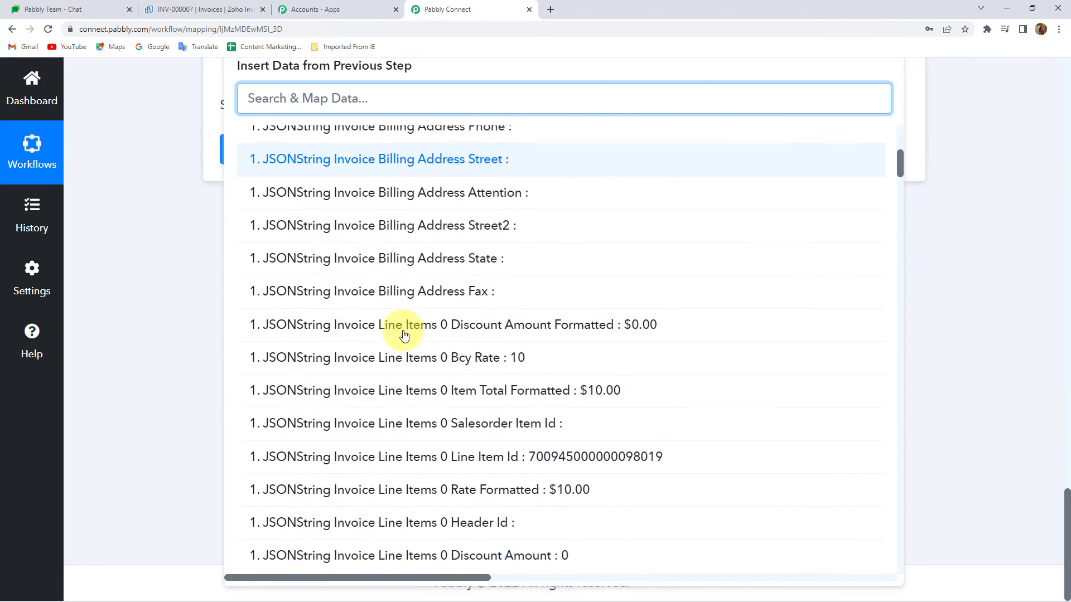
scroll(404, 335, down, 8)
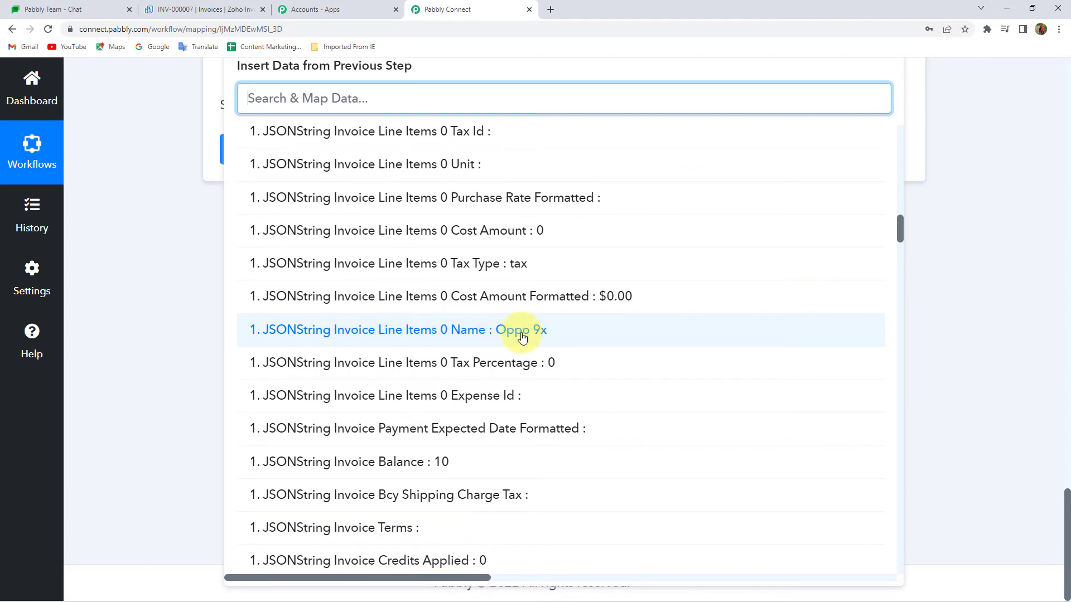
click(523, 335)
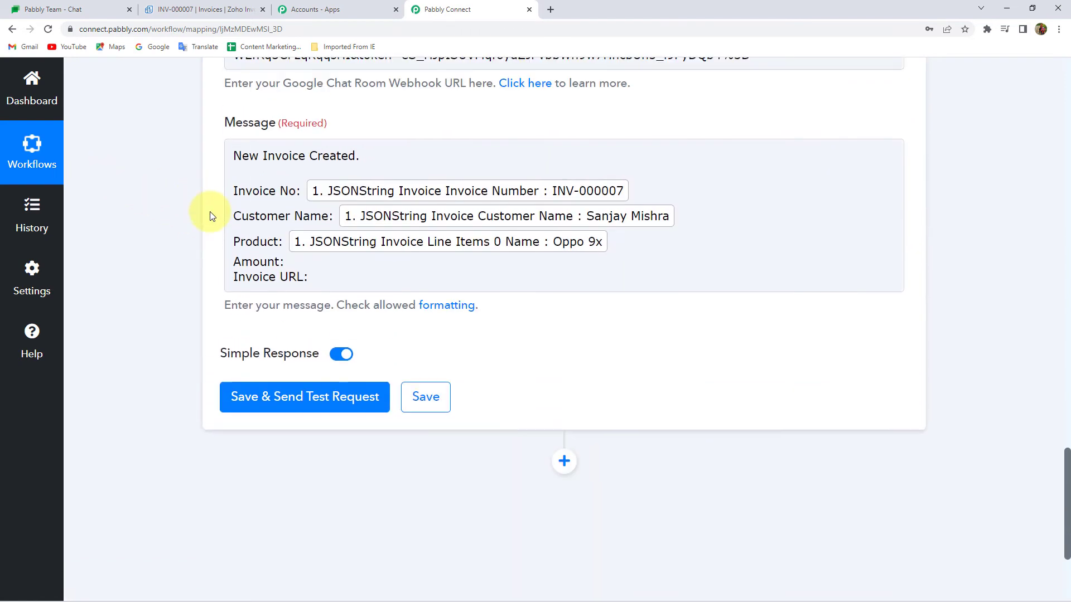
Search the Zoho Invoice data fields for 'amou' to fill the Amount line
click(289, 302)
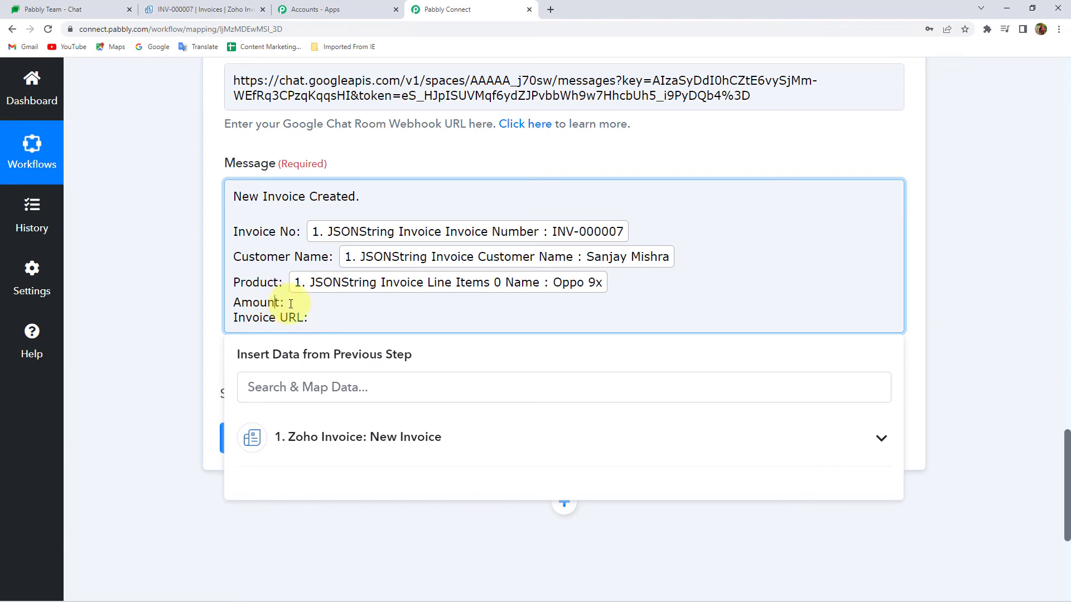
click(279, 436)
click(295, 387)
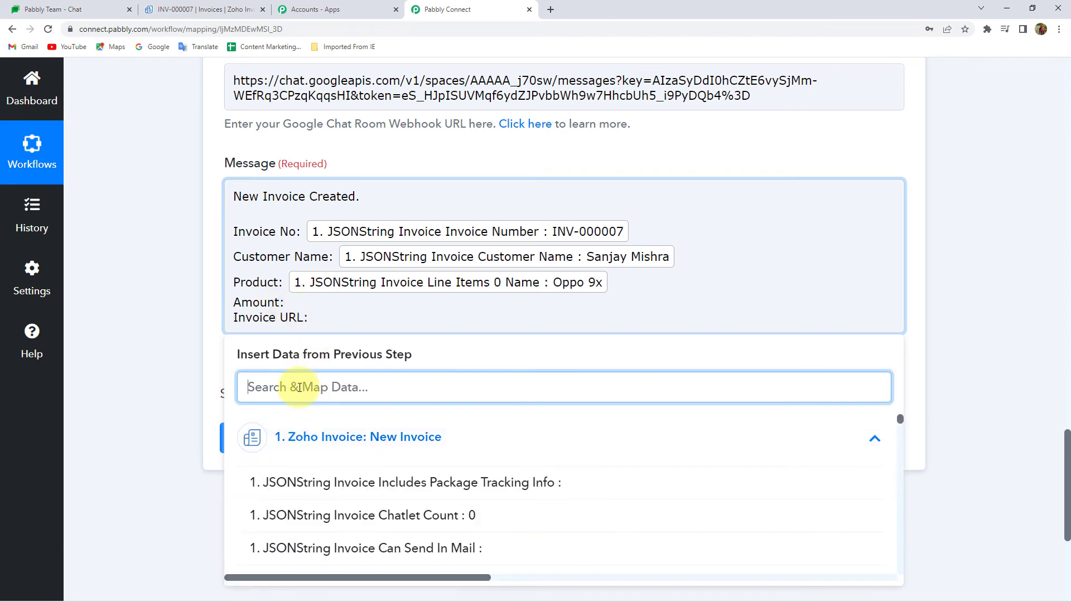
text(amount)
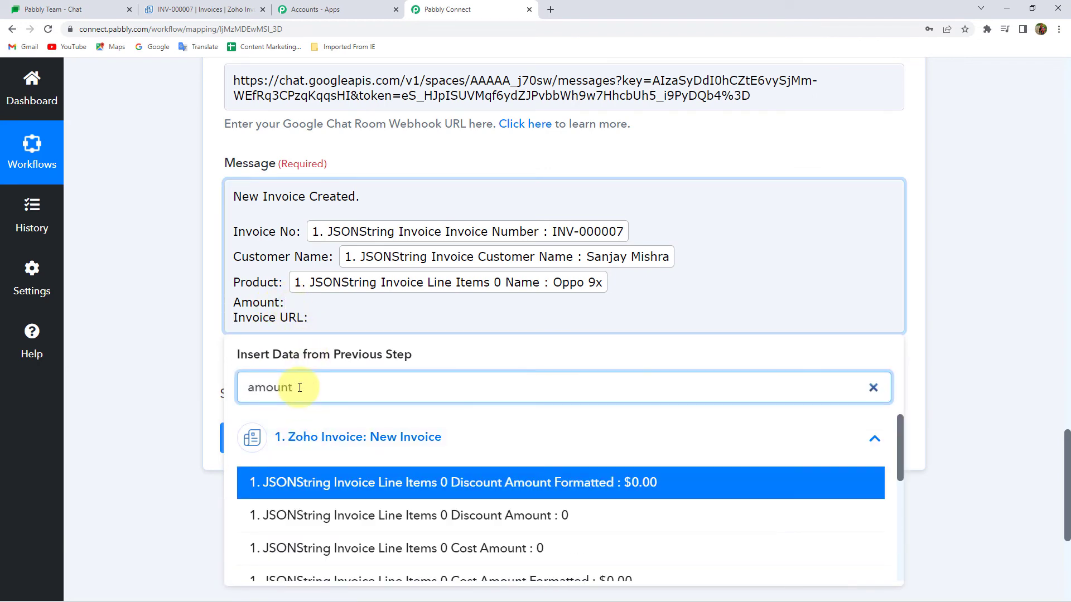
scroll(210, 452, down, 2)
scroll(450, 440, down, 3)
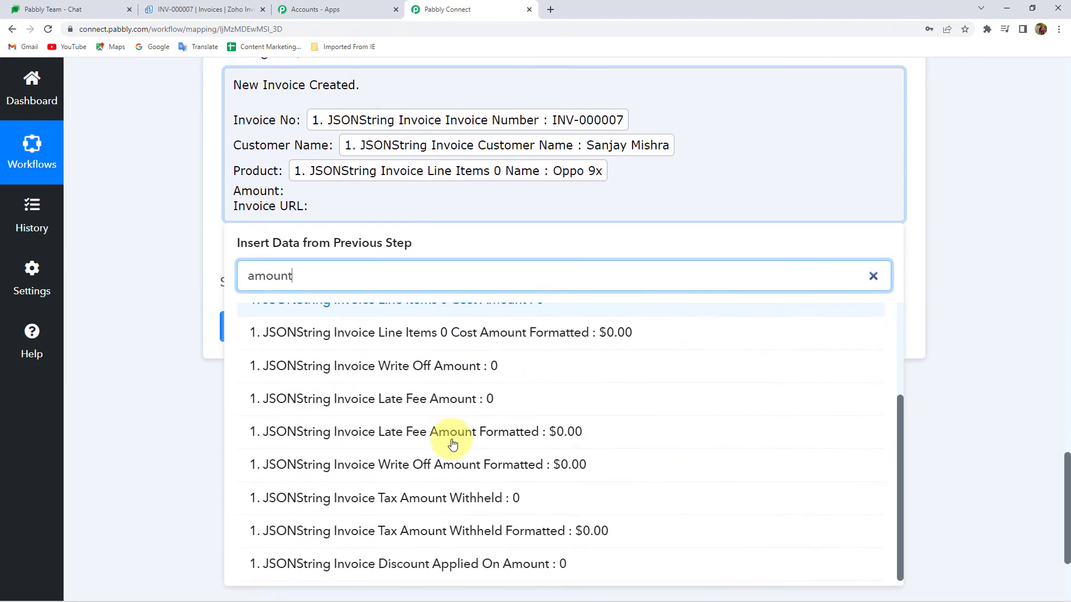
click(139, 277)
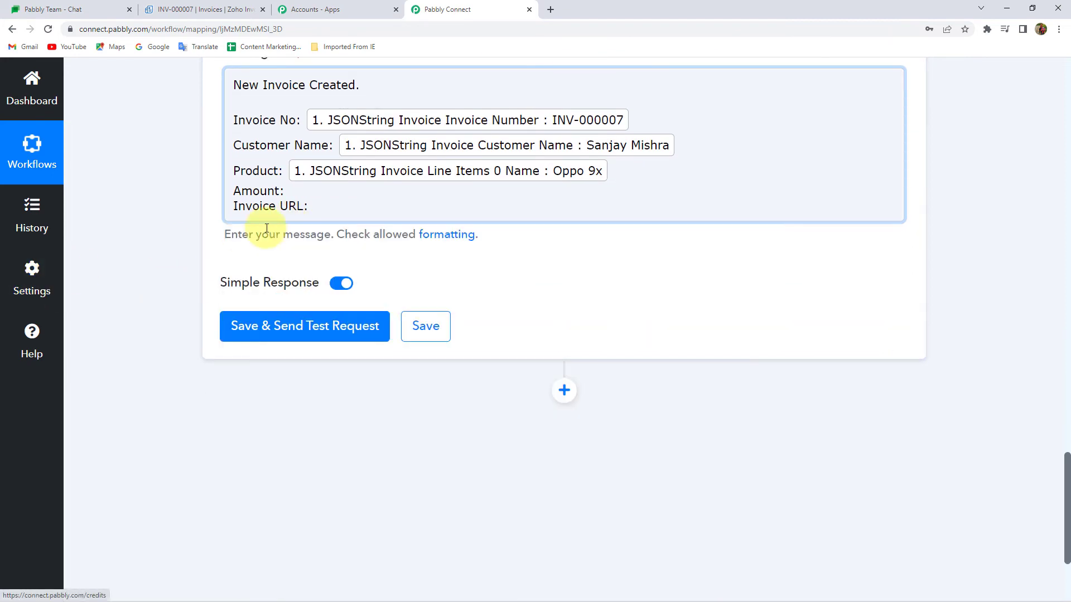
Map the invoice's Total Formatted field ($10.00) after the Amount label
click(302, 195)
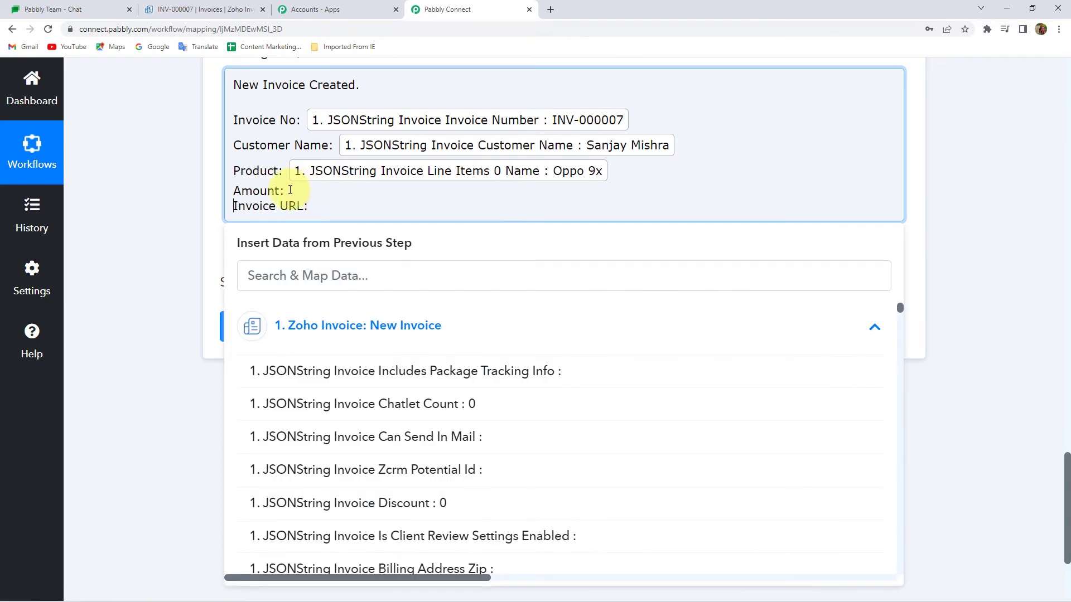
scroll(354, 443, down, 10)
scroll(358, 458, down, 8)
scroll(354, 454, up, 2)
scroll(419, 419, down, 6)
scroll(427, 437, down, 10)
scroll(428, 439, down, 8)
scroll(428, 439, down, 5)
scroll(426, 437, up, 1)
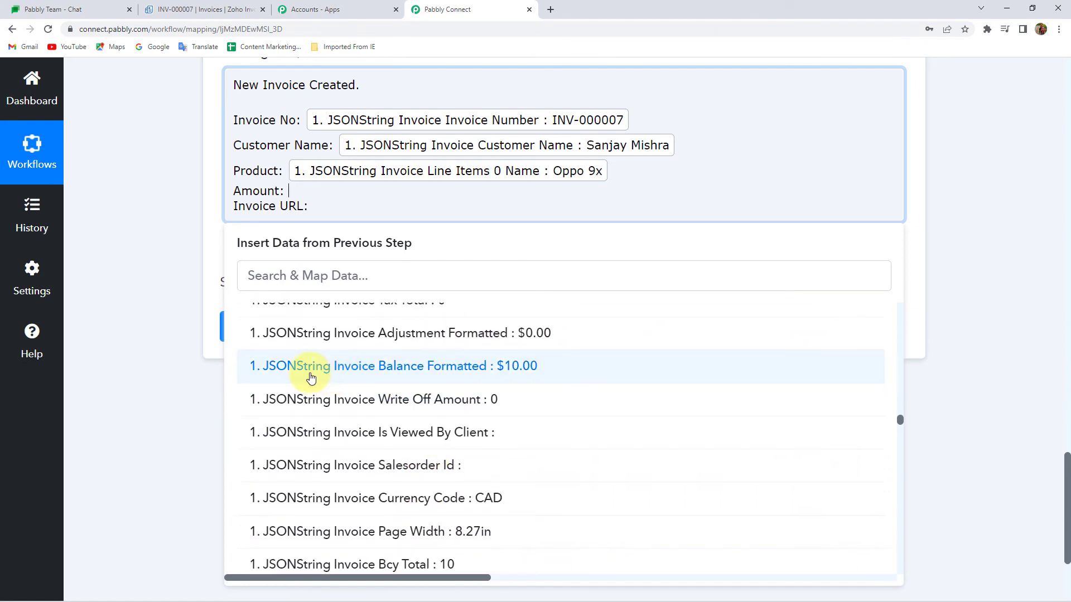
scroll(418, 418, down, 5)
scroll(419, 425, down, 10)
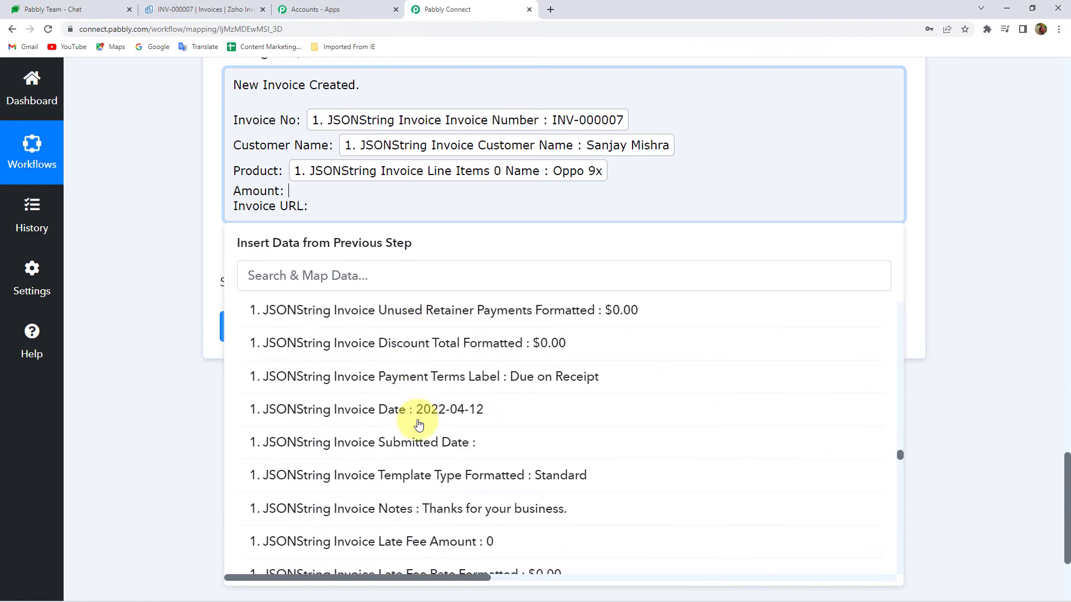
scroll(419, 425, up, 2)
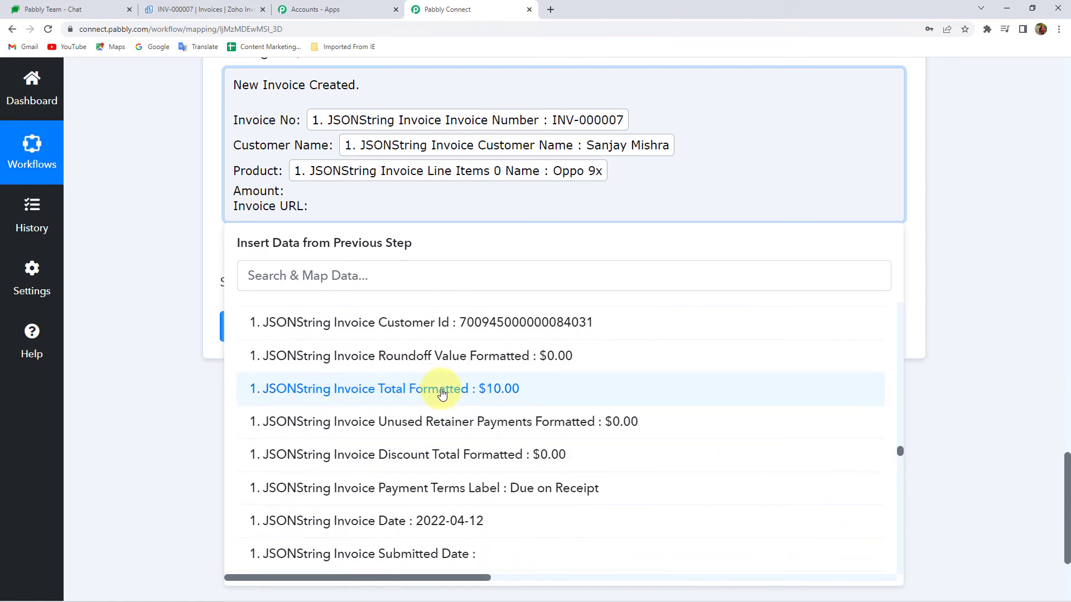
click(496, 390)
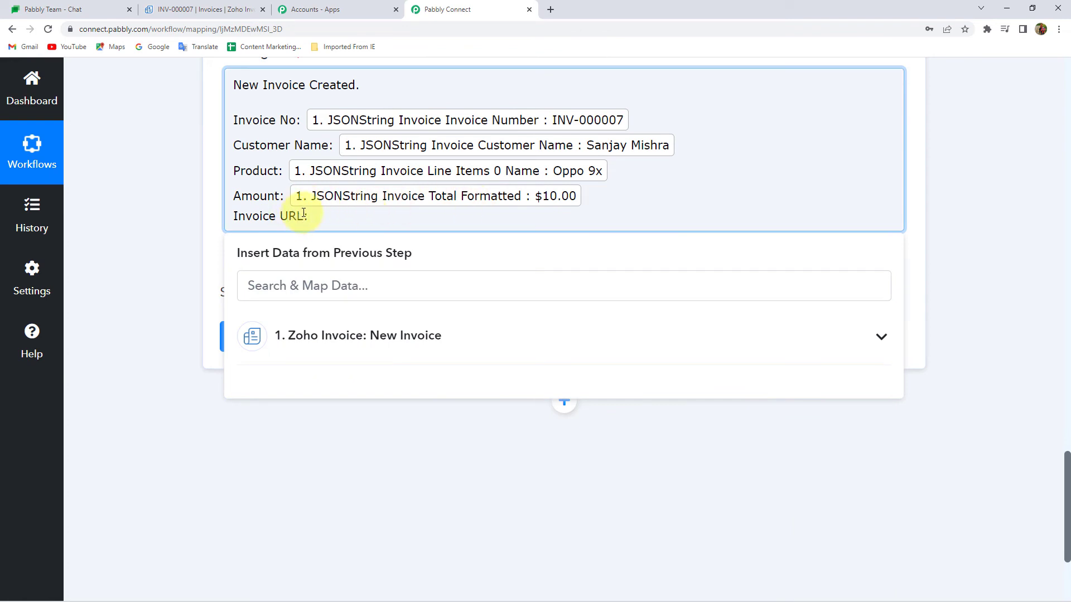
Search 'url' and map the Invoice Invoice Url field after the Invoice URL label
click(358, 335)
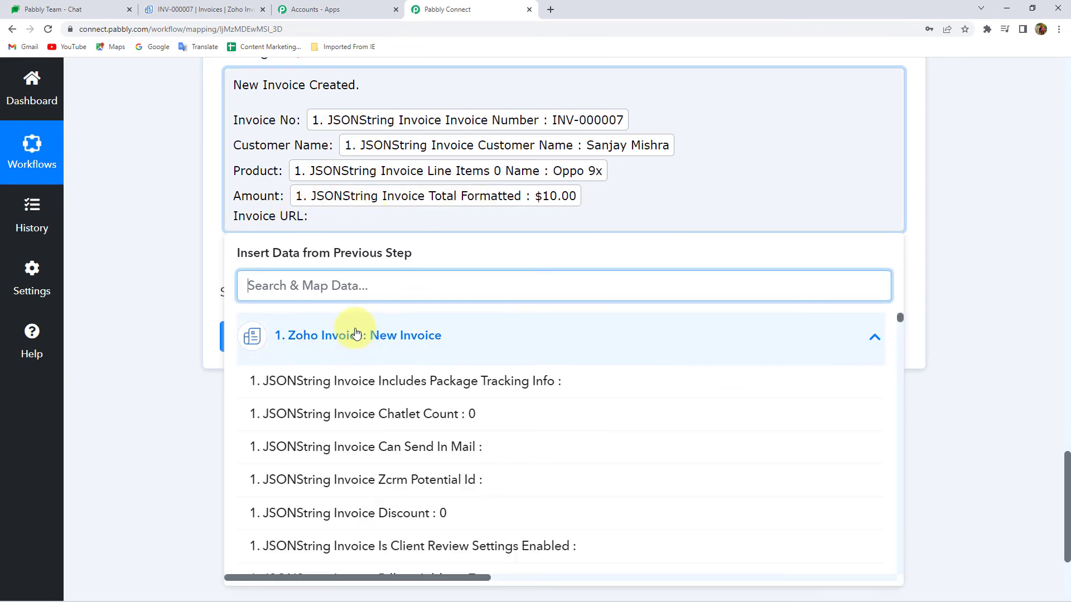
text(invou)
key(BackSpace)
key(BackSpace)
key(BackSpace)
key(BackSpace)
key(BackSpace)
text(u)
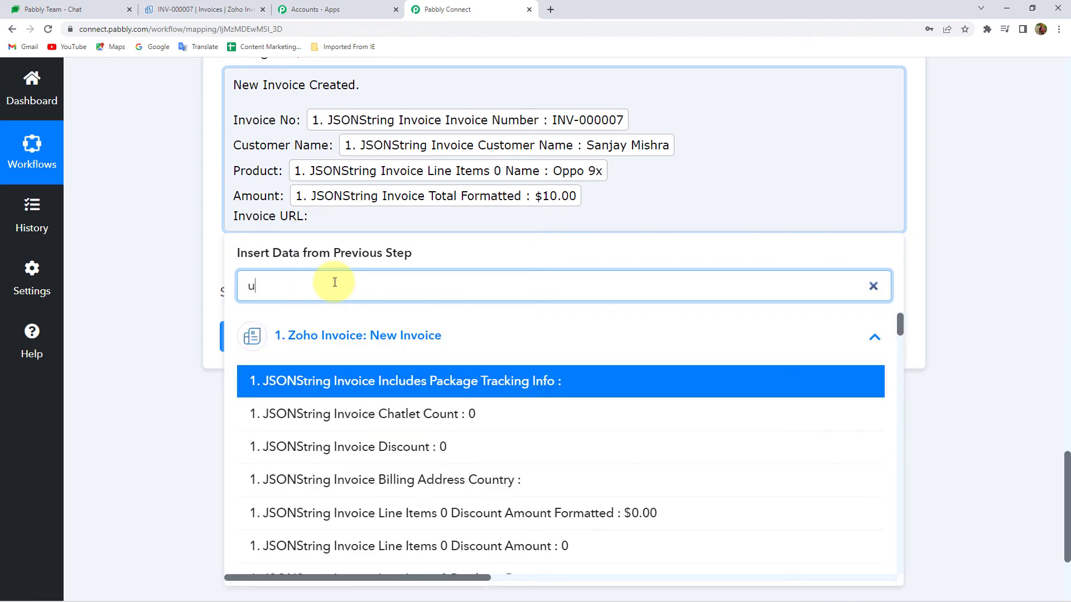
text(rl)
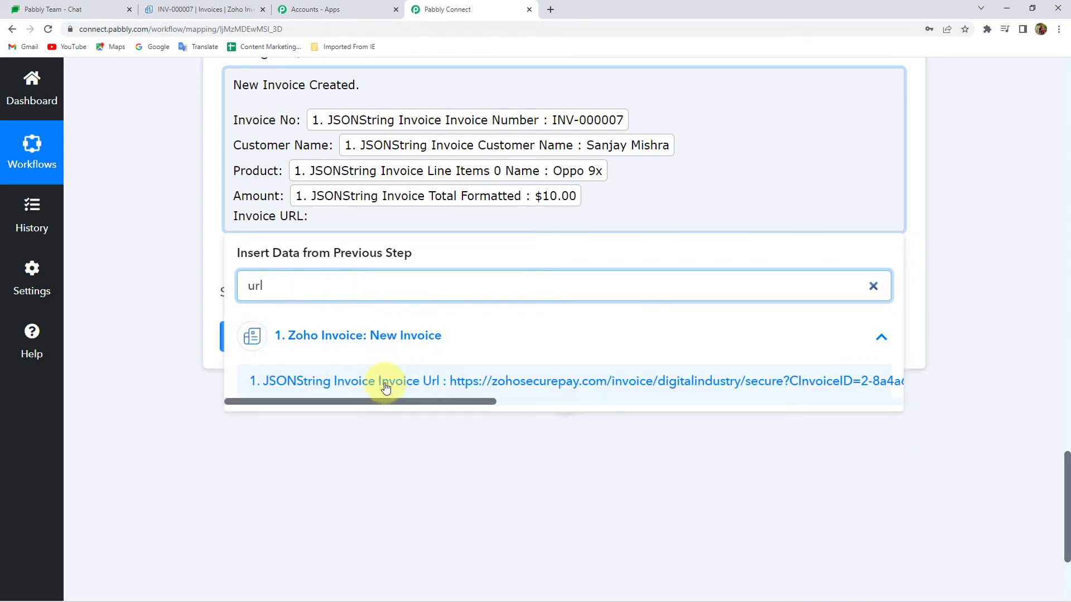
click(427, 381)
click(181, 256)
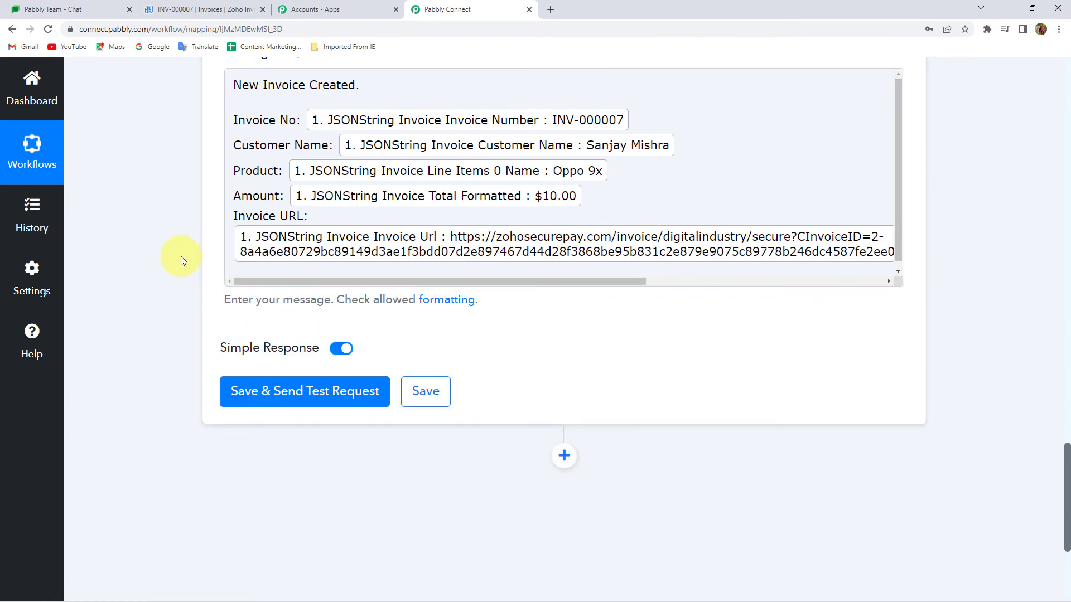
Close the incoming webhooks list in Google Chat and return to Pabbly Connect
click(47, 9)
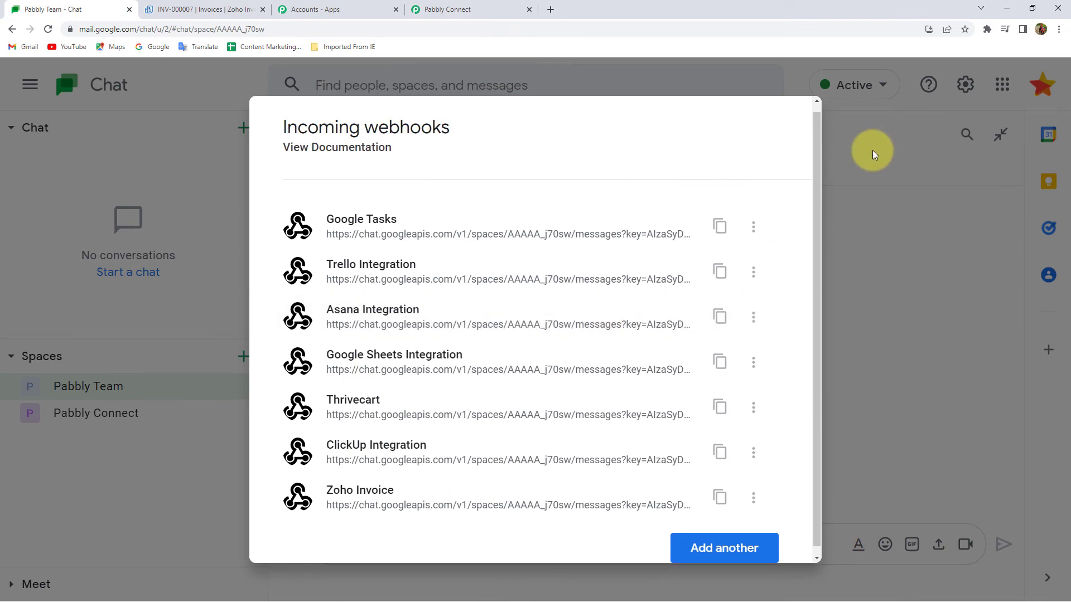
click(872, 150)
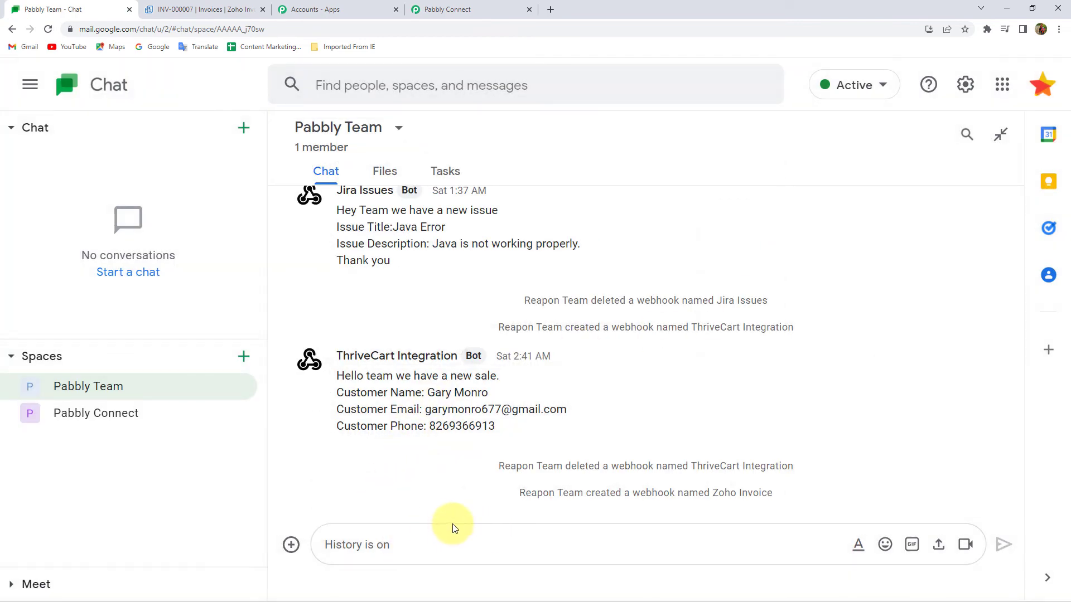
click(446, 7)
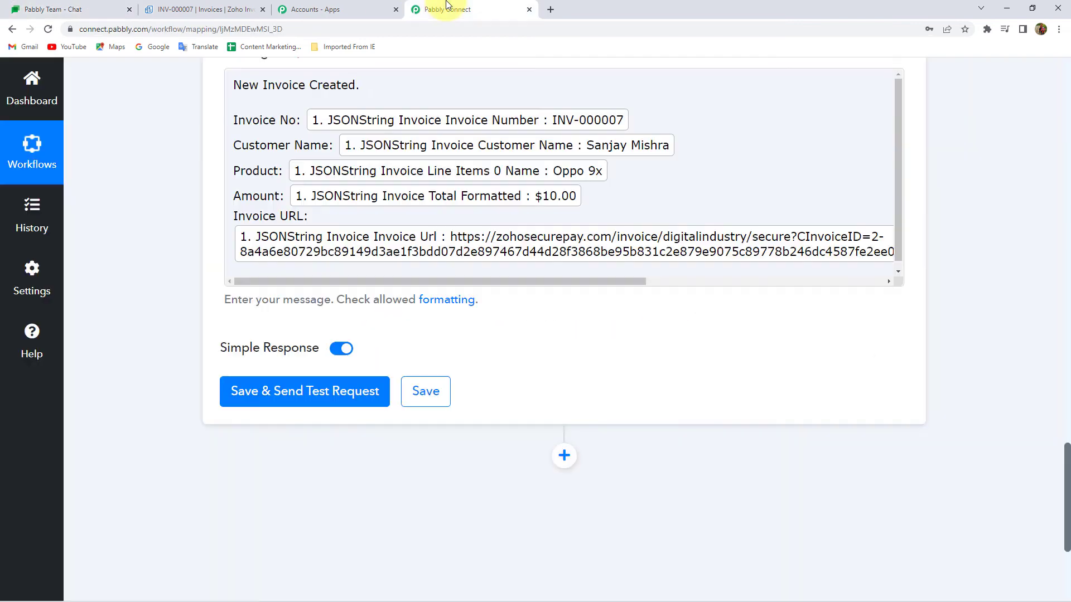
Save the action and send a test request, then view the Pabbly Team Chat space
click(280, 393)
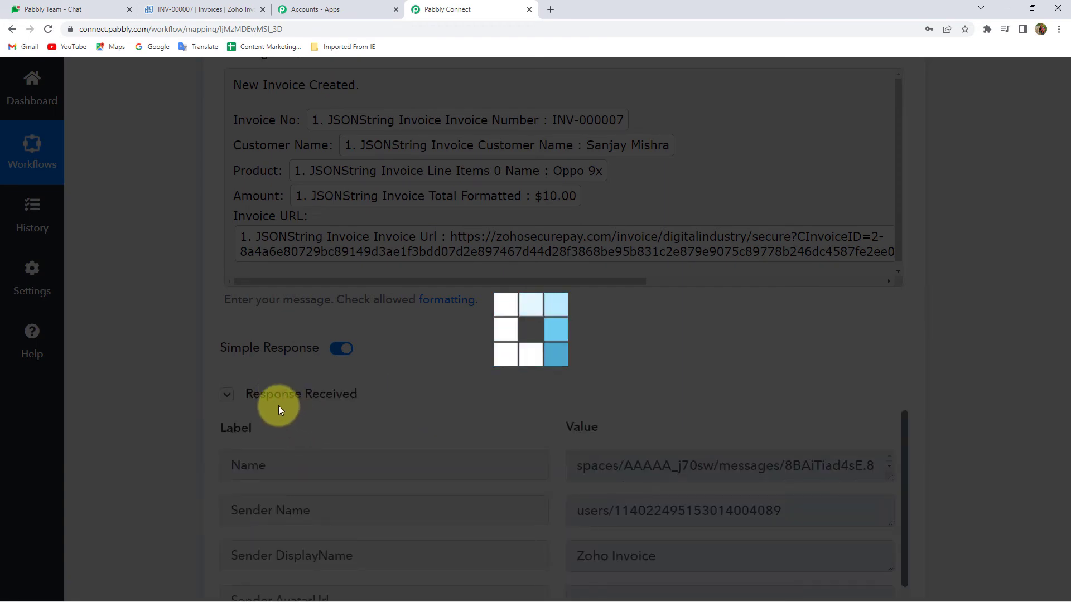
scroll(159, 389, down, 4)
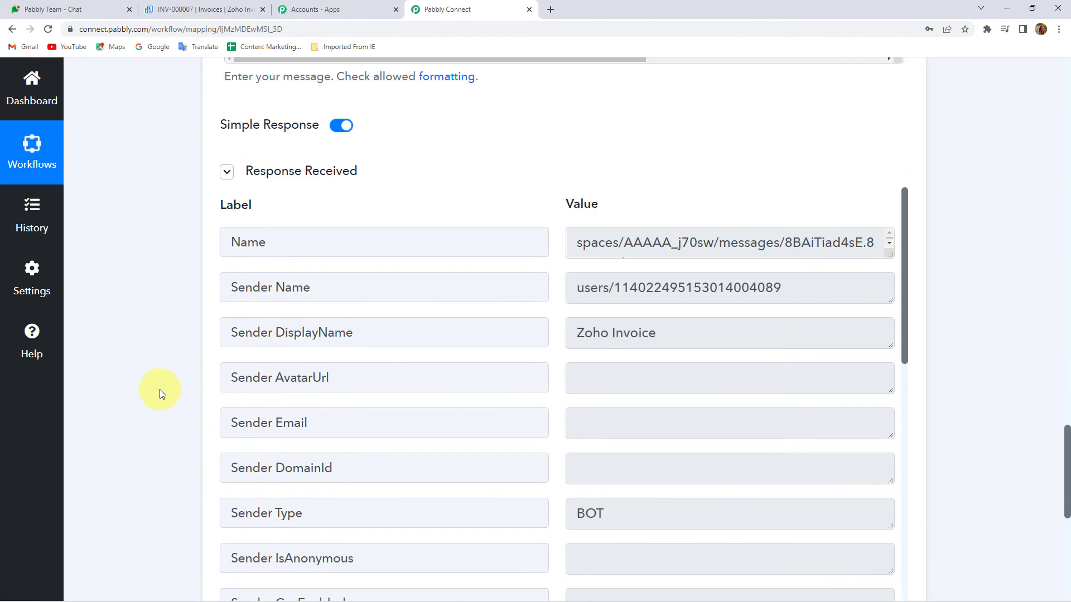
scroll(159, 389, down, 3)
scroll(160, 390, up, 2)
click(63, 10)
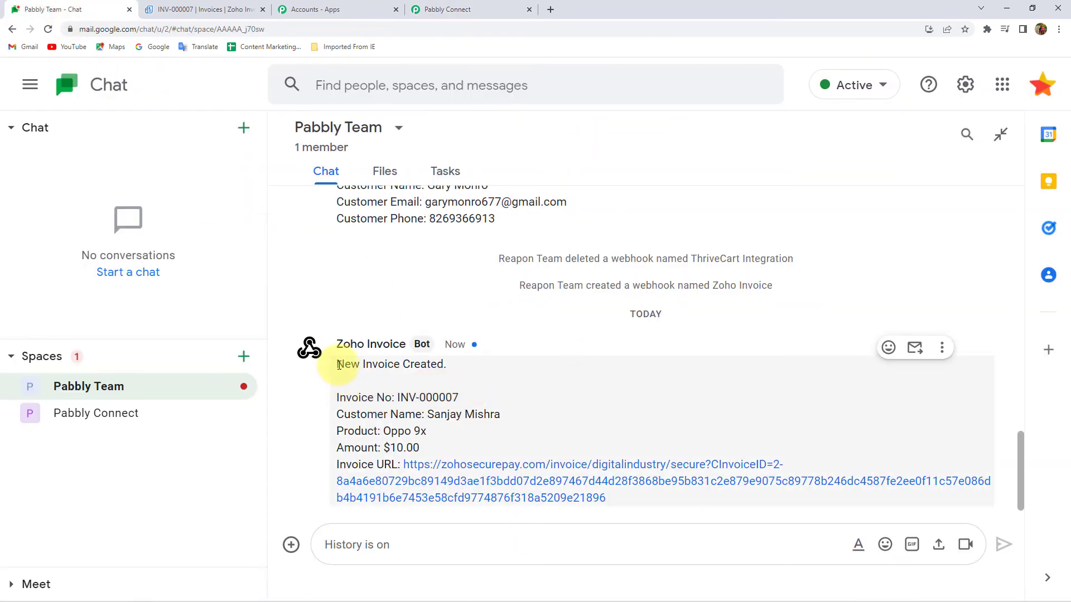
Review the Zoho Invoice bot's 'New Invoice Created.' message and open its invoice link
drag(341, 365, 444, 365)
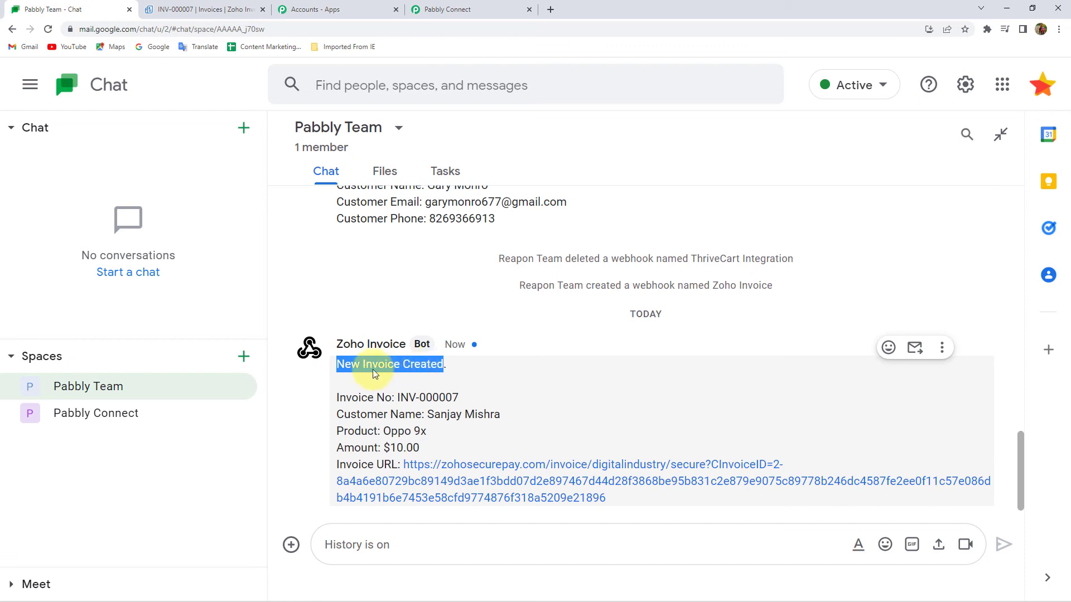
click(375, 392)
click(362, 397)
double_click(365, 414)
click(491, 415)
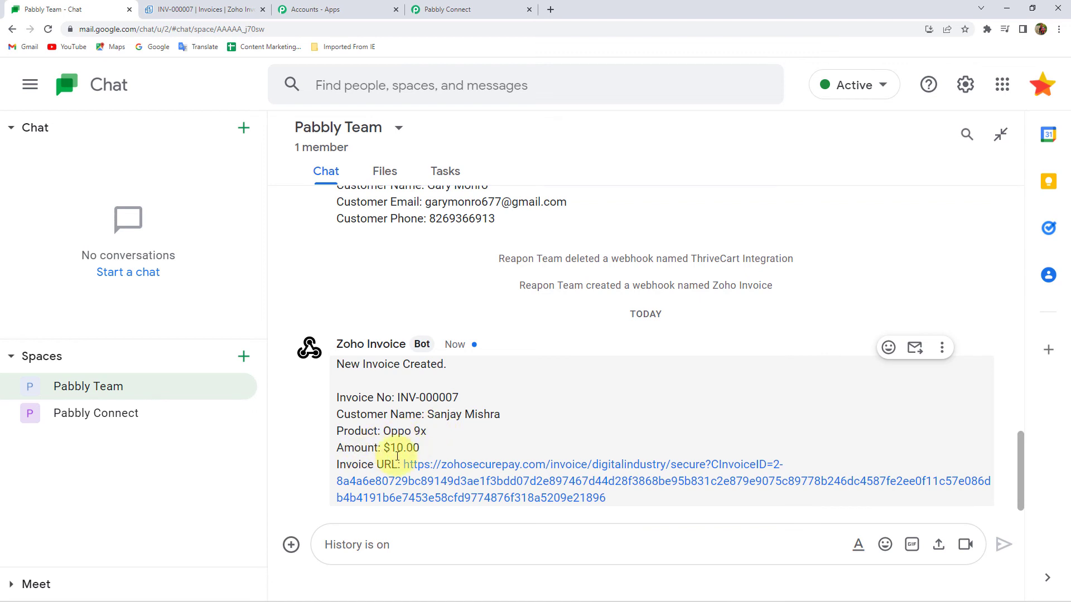
click(557, 477)
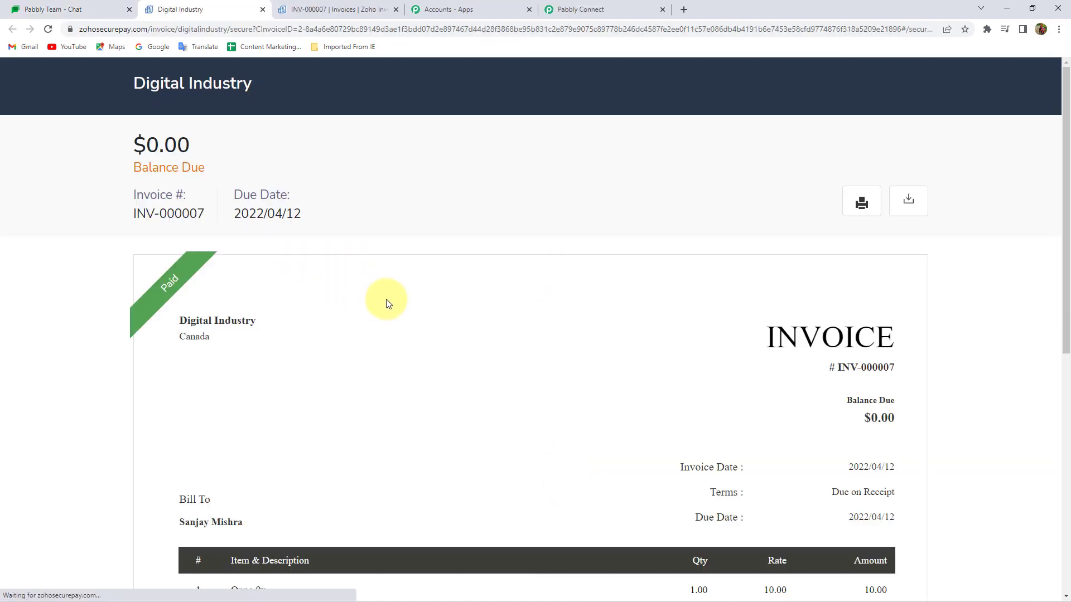
Scroll through the paid INV-000007 invoice page, then return via Chat to Pabbly Connect
scroll(371, 276, down, 4)
scroll(373, 279, up, 5)
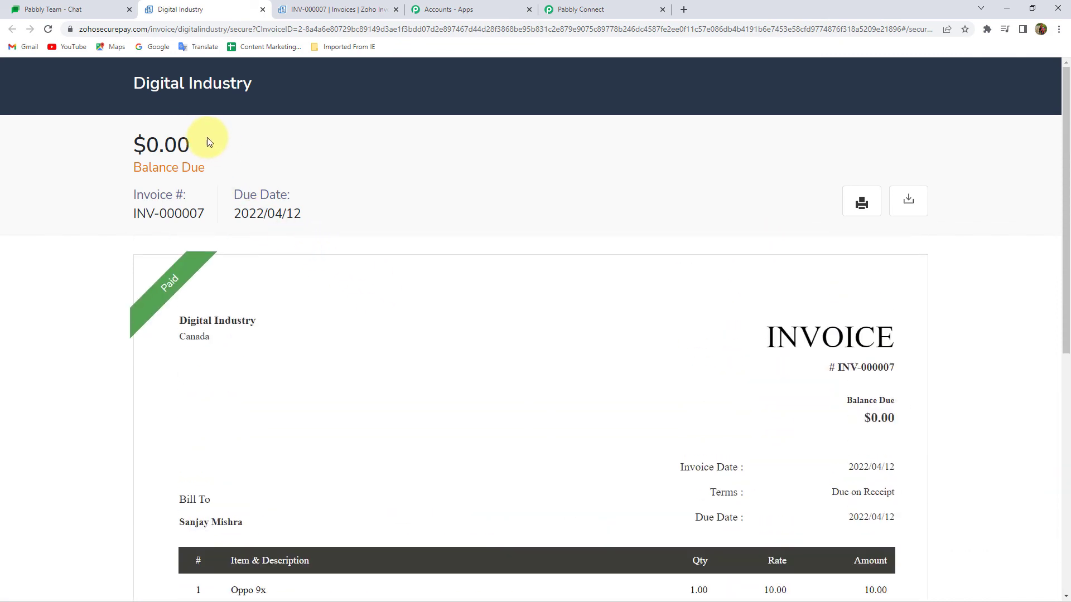
click(98, 8)
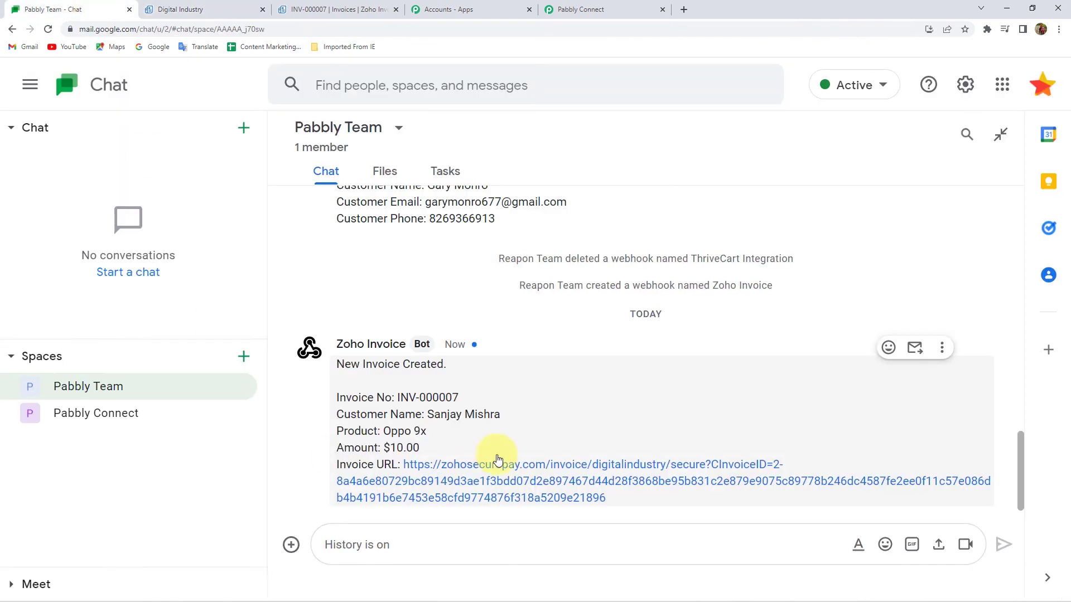
click(583, 9)
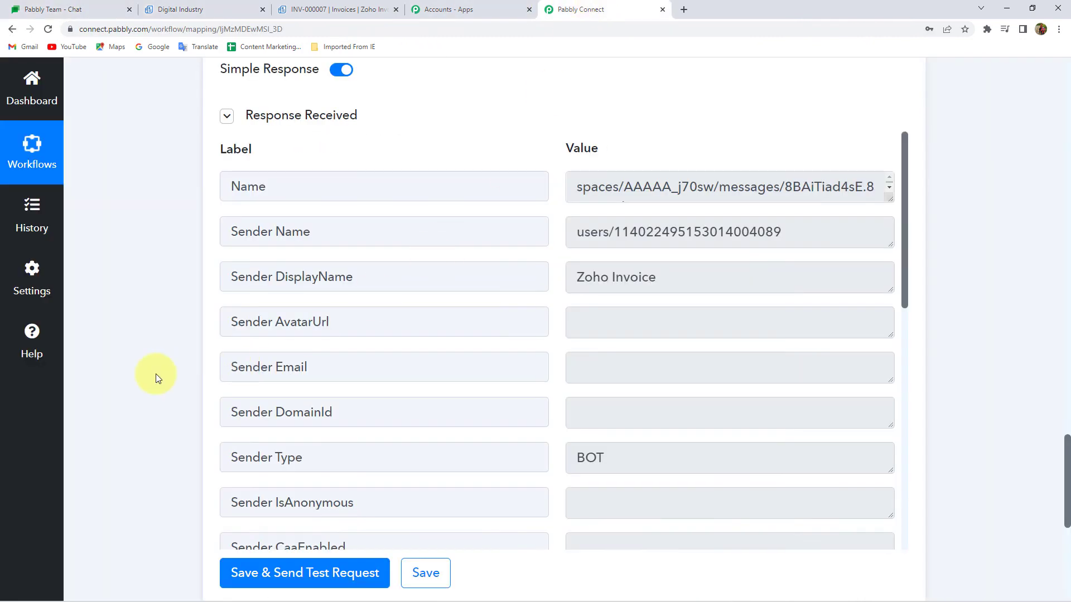
Save the Google Hangouts Chat action step and dismiss the success confirmation
scroll(223, 413, down, 3)
click(420, 410)
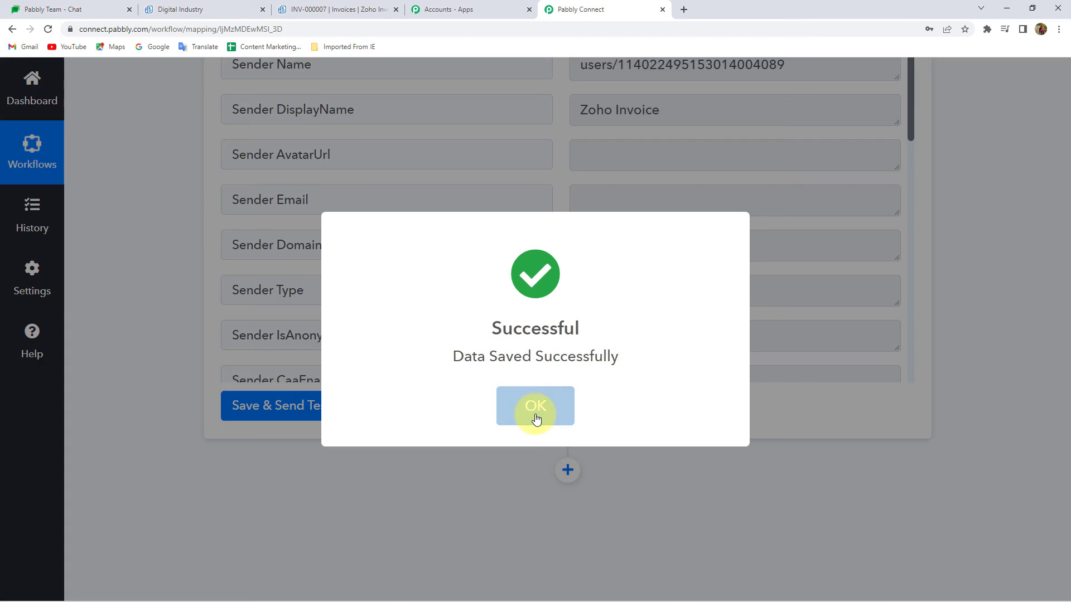
click(536, 419)
Collapse the Zoho Invoice trigger step and check the posted invoice message in Chat
scroll(443, 437, up, 15)
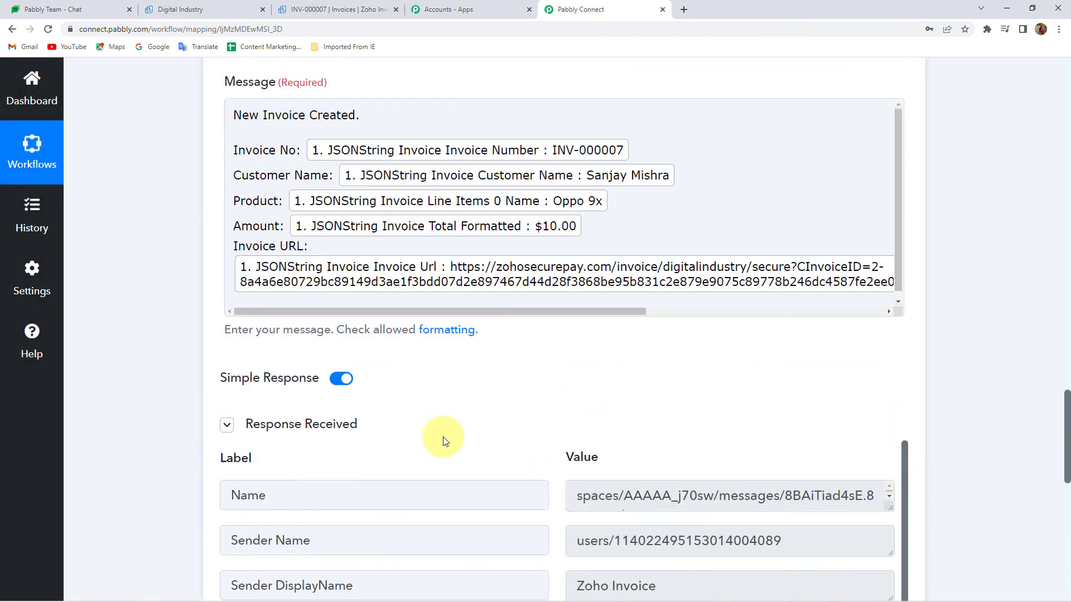
scroll(357, 474, up, 4)
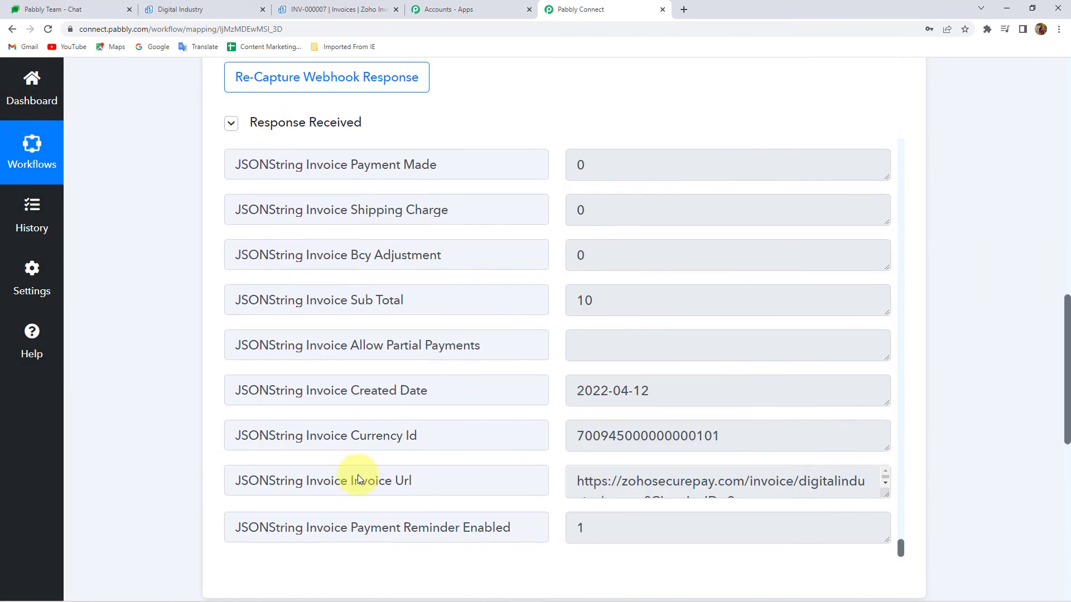
scroll(359, 475, up, 4)
scroll(358, 475, up, 10)
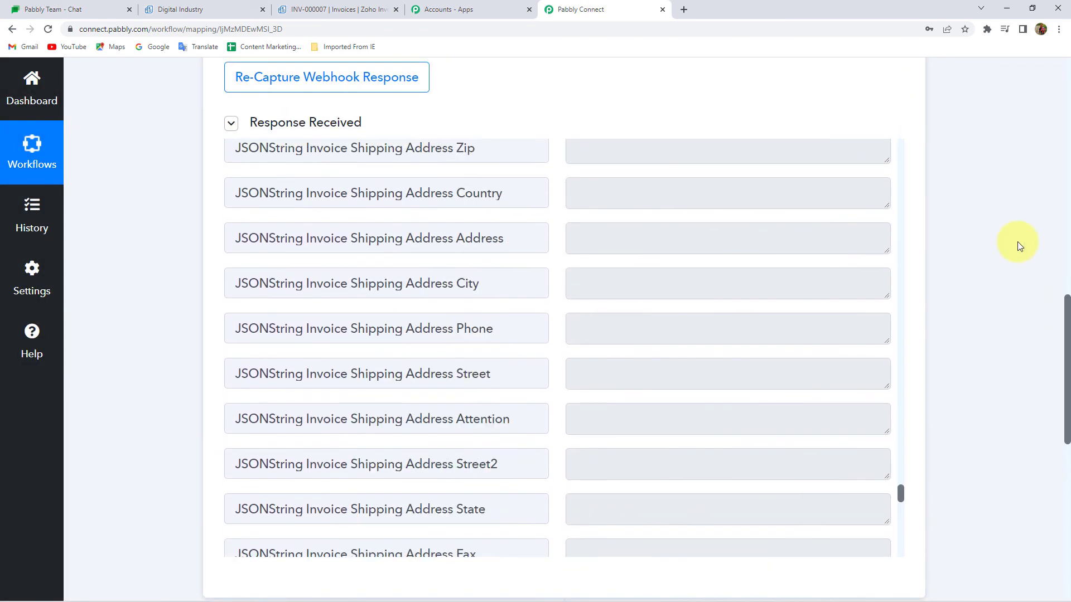
scroll(985, 232, up, 10)
scroll(443, 231, up, 3)
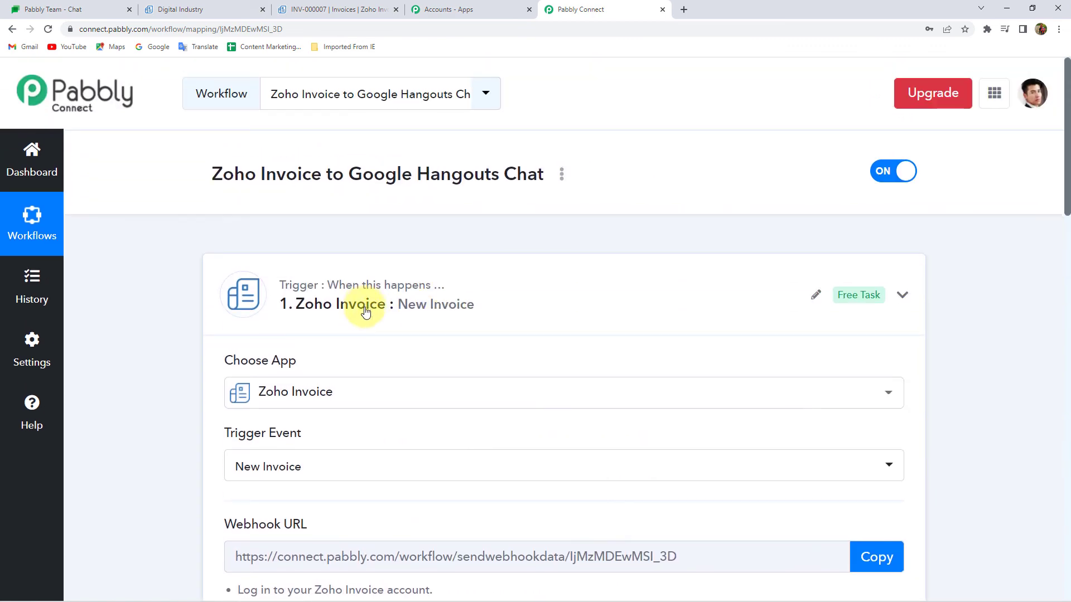
click(359, 306)
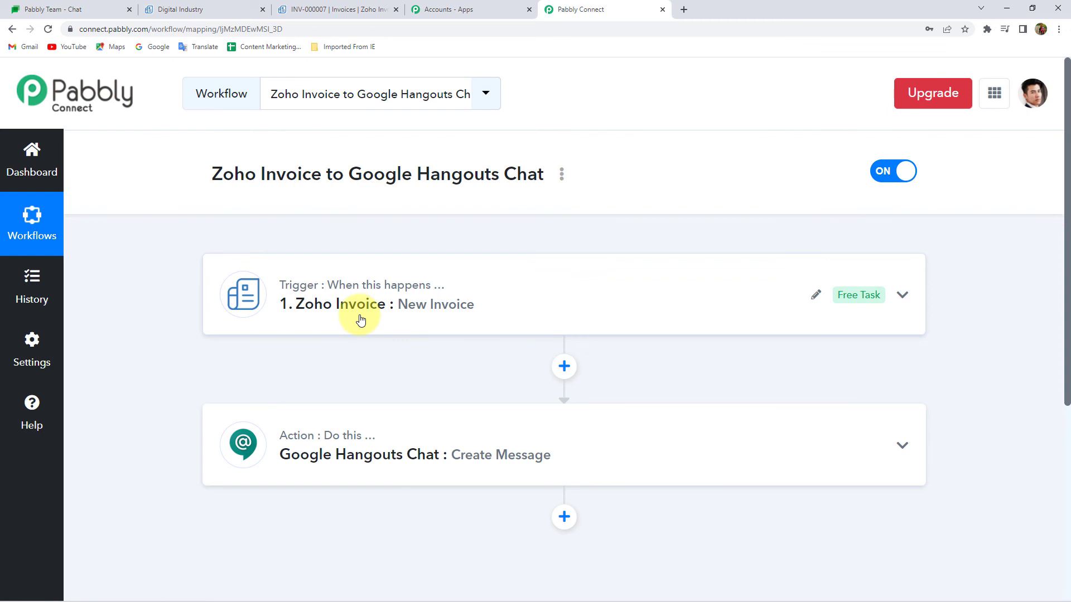
click(52, 10)
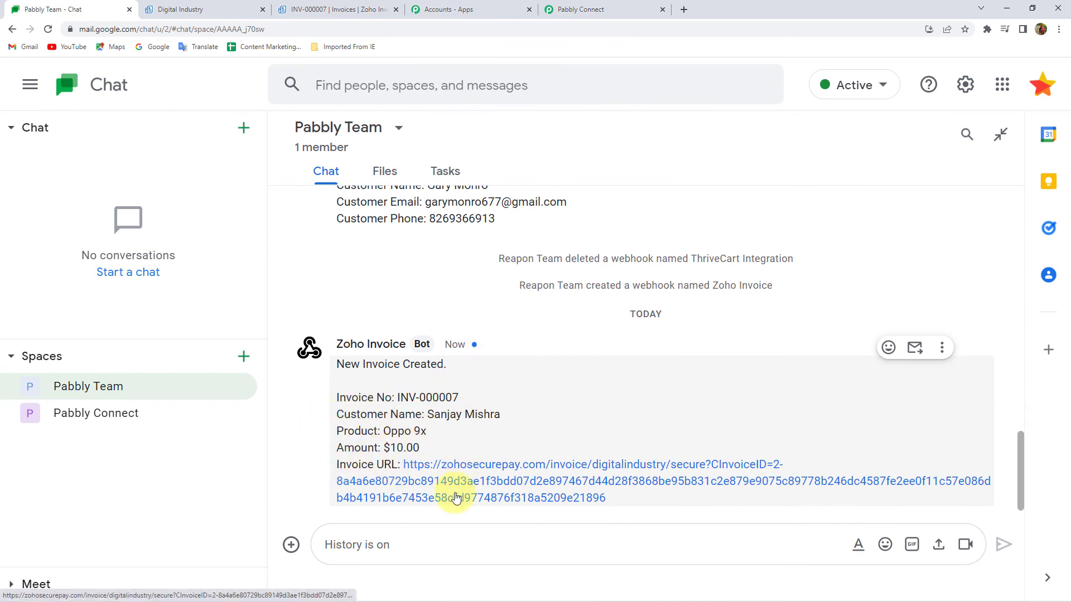
click(630, 10)
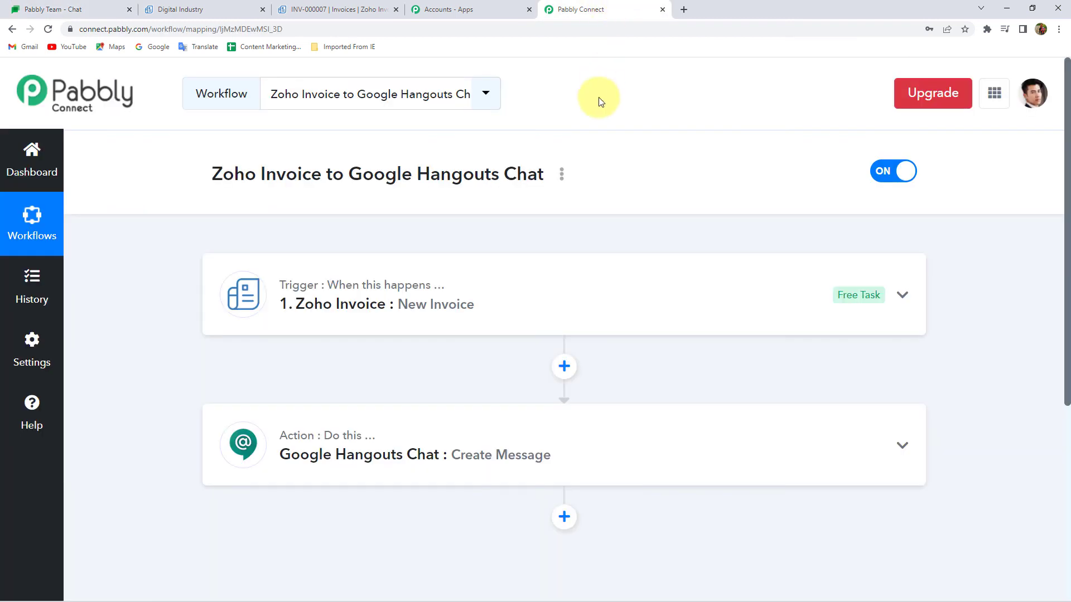